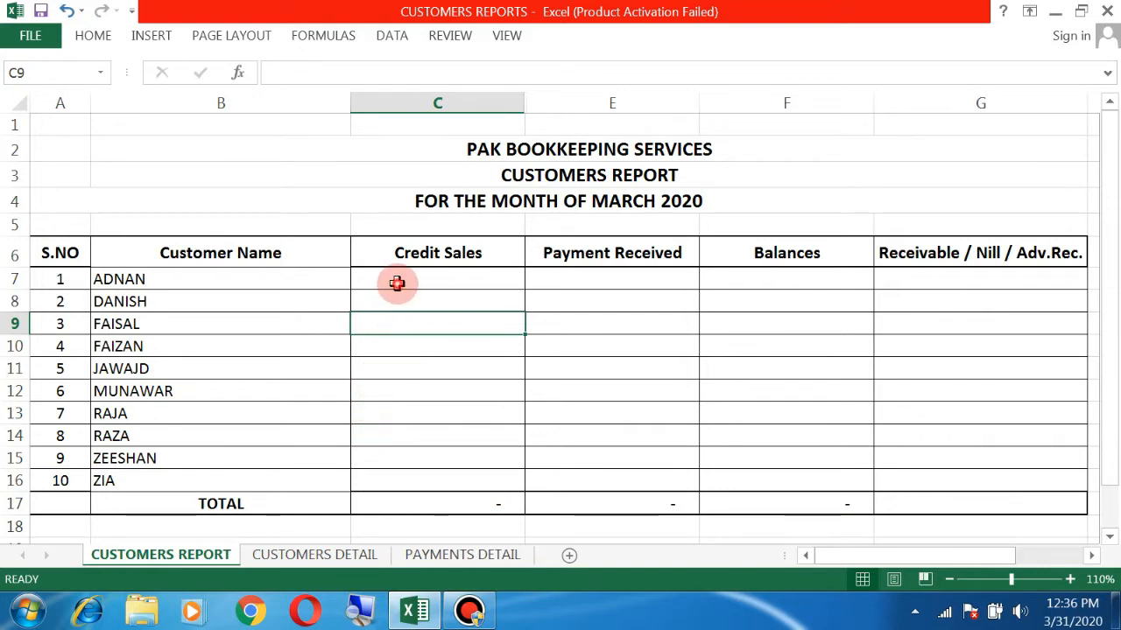
# Step: Look over the CUSTOMERS REPORT, CUSTOMERS DETAIL and PAYMENTS DETAIL sheets of the workbook
pyautogui.moveTo(396, 283); pyautogui.dragTo(555, 333)
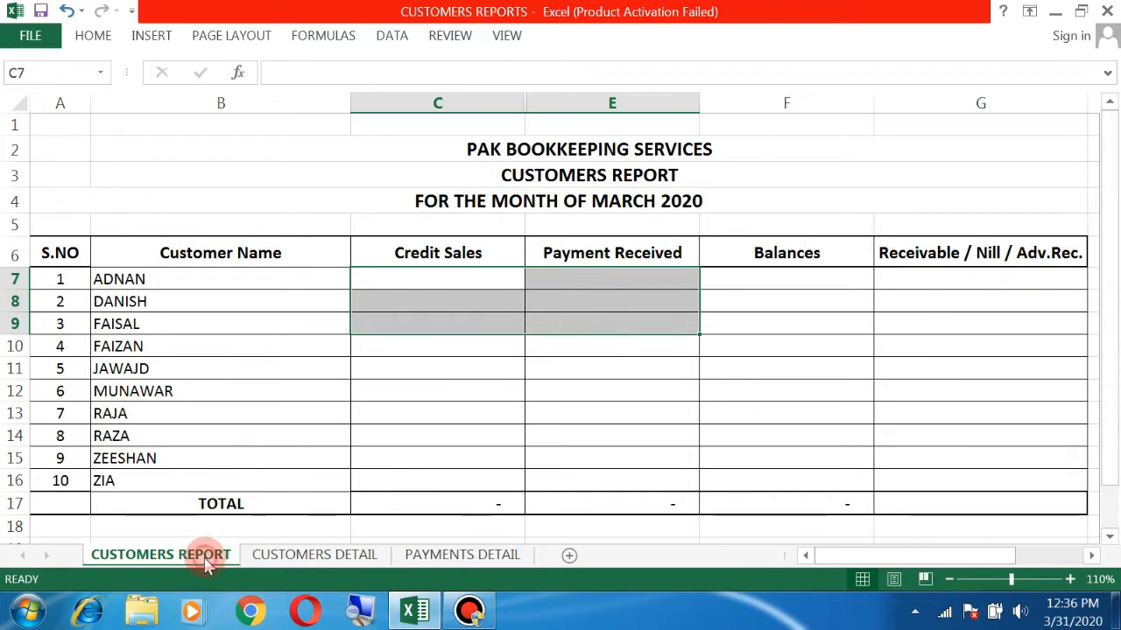
pyautogui.click(339, 557)
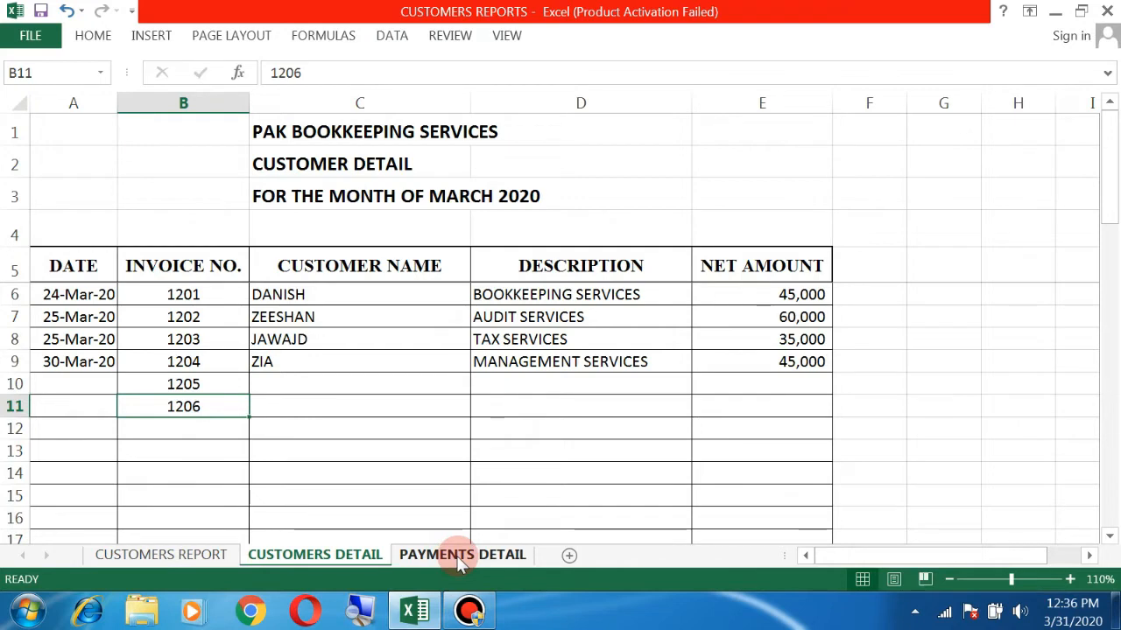
pyautogui.click(460, 557)
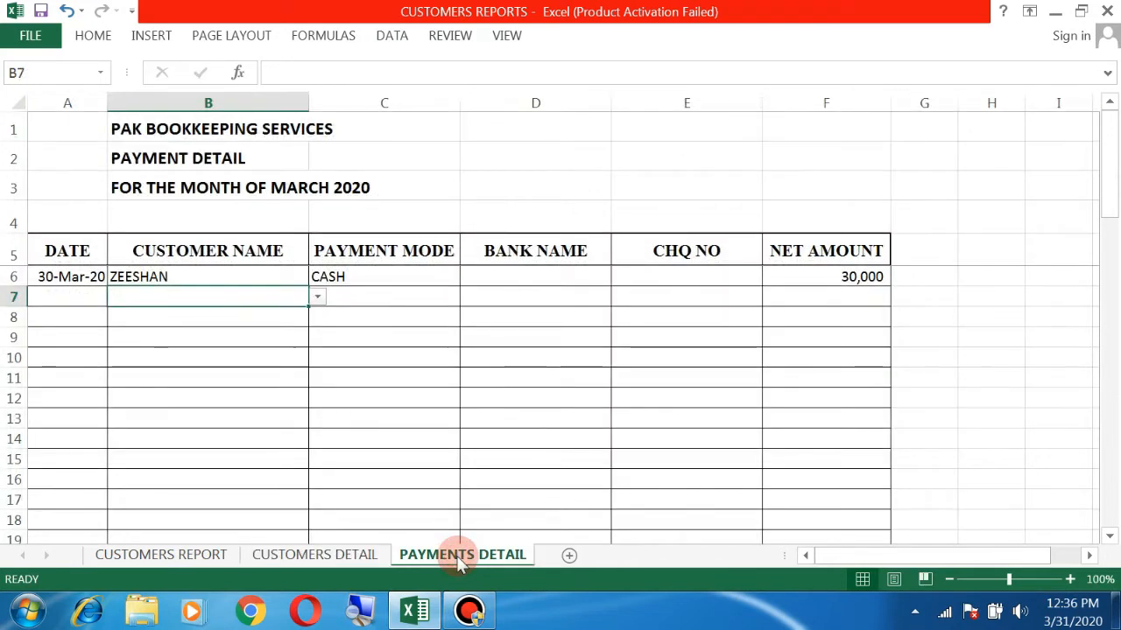
pyautogui.click(180, 553)
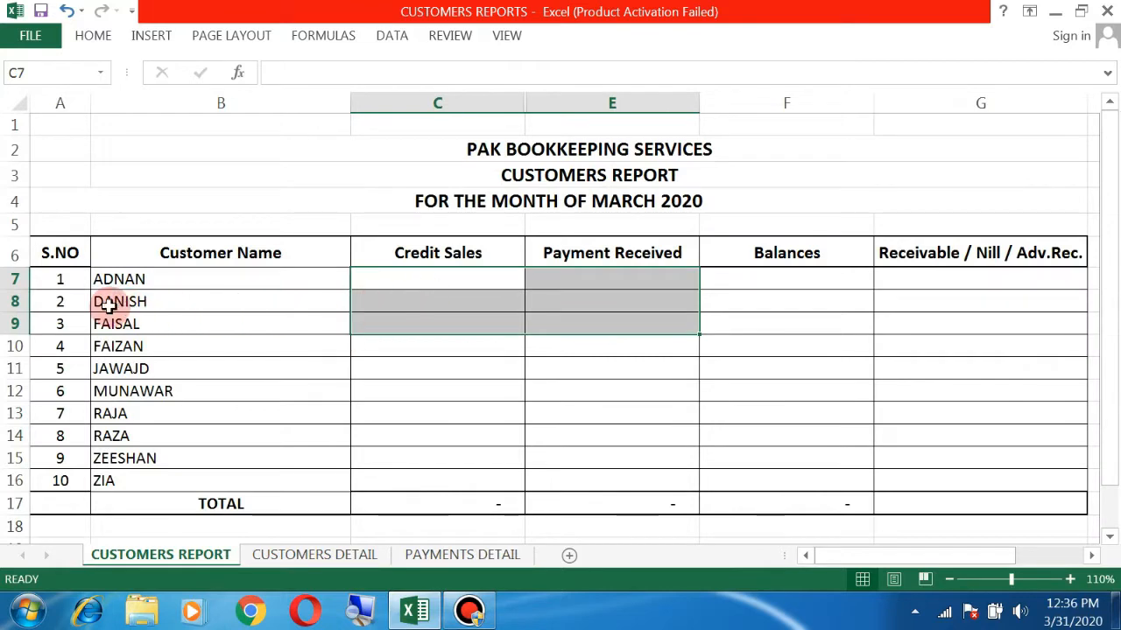
# Step: Examine the S.NO, Customer Name, Credit Sales, Payment Received and Balances columns of the customers report
pyautogui.moveTo(52, 278); pyautogui.dragTo(54, 365)
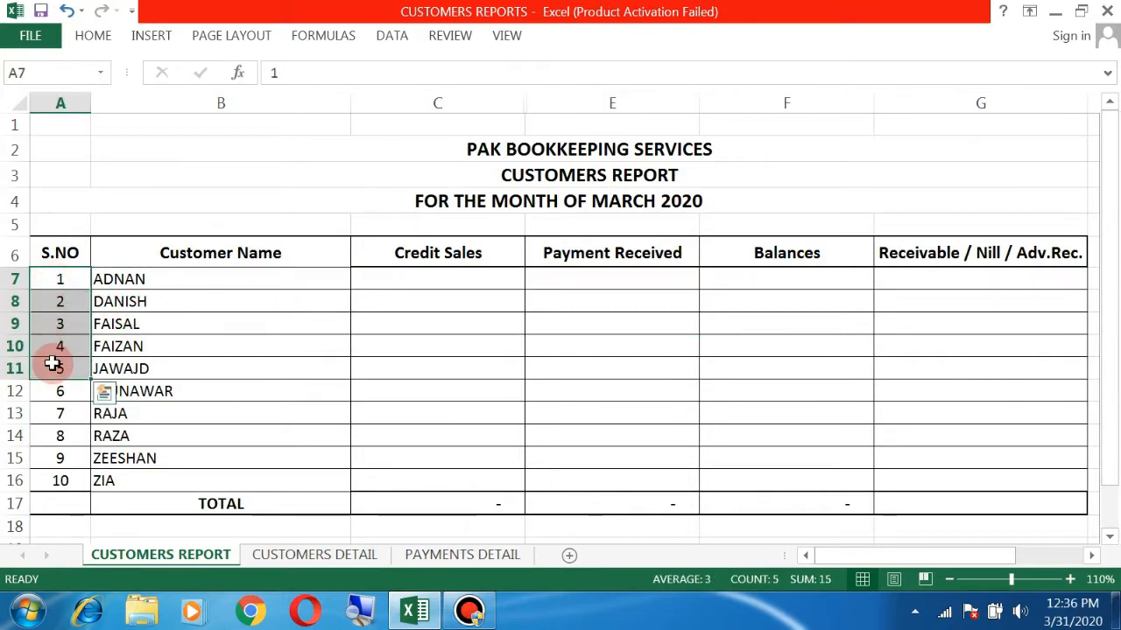
pyautogui.click(187, 278)
pyautogui.moveTo(187, 278); pyautogui.dragTo(172, 473)
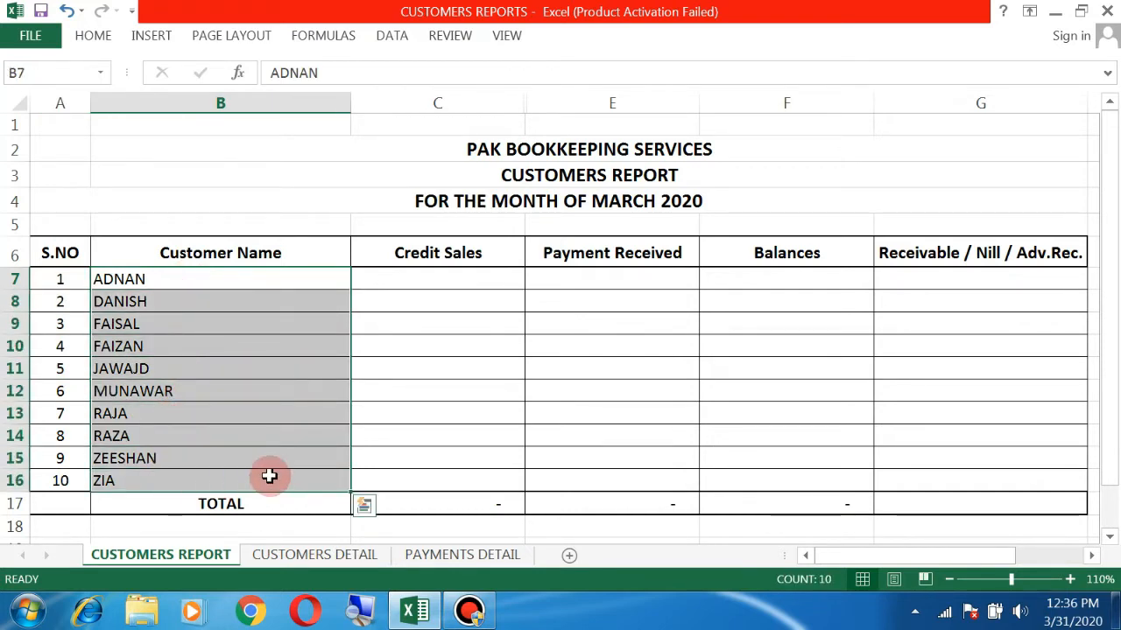
pyautogui.click(438, 276)
pyautogui.moveTo(437, 276); pyautogui.dragTo(430, 345)
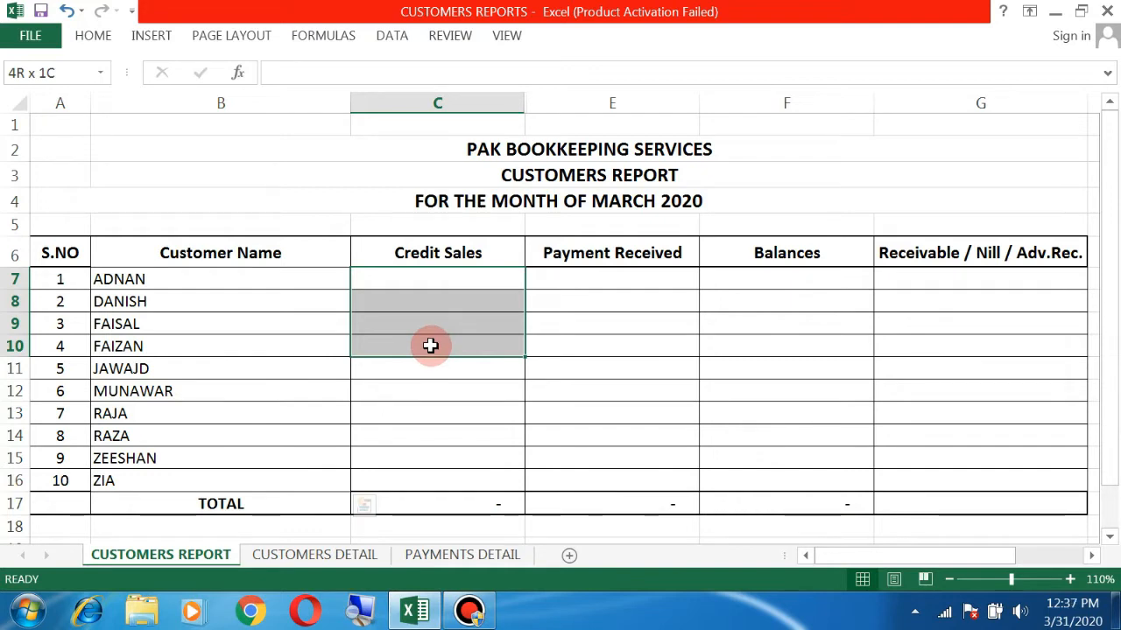
pyautogui.moveTo(430, 345); pyautogui.dragTo(426, 479)
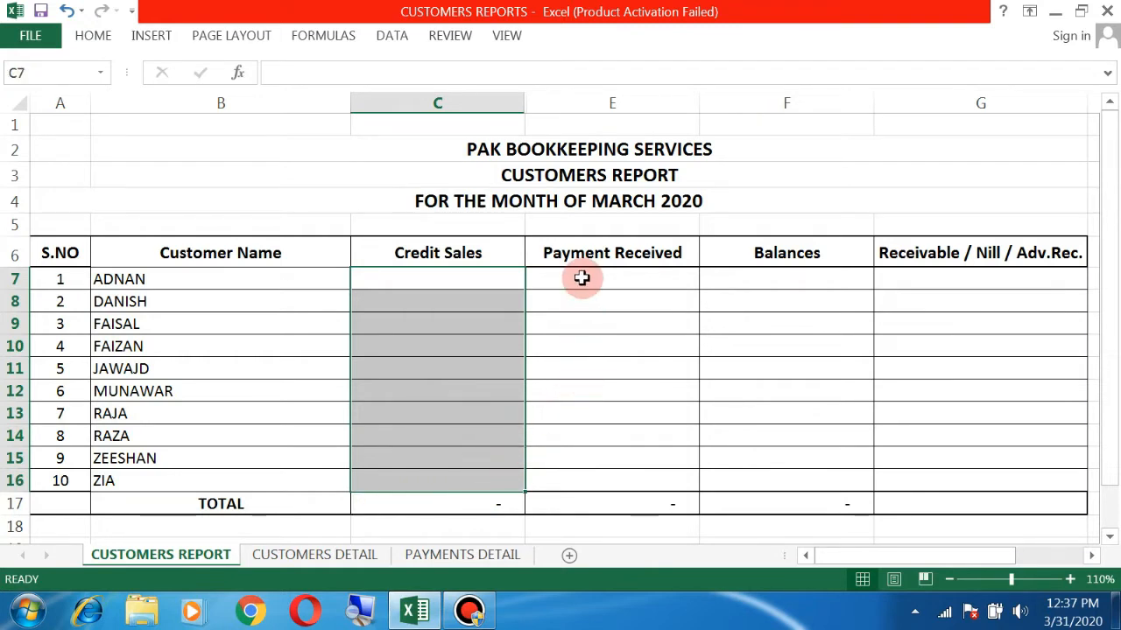
pyautogui.moveTo(577, 272); pyautogui.dragTo(588, 450)
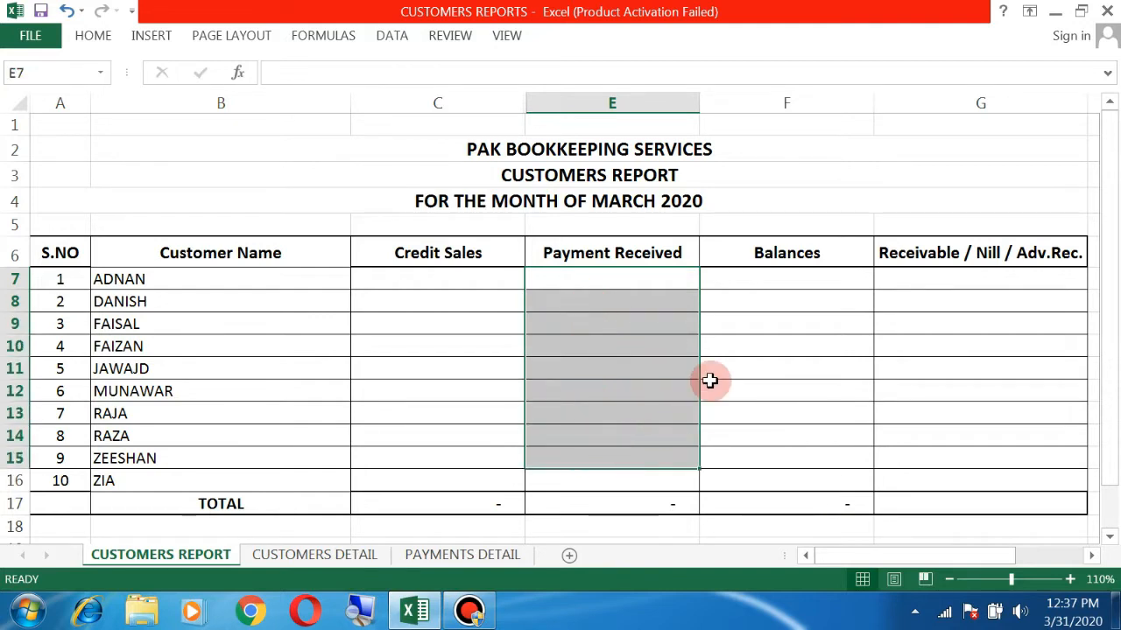
pyautogui.moveTo(743, 278); pyautogui.dragTo(779, 459)
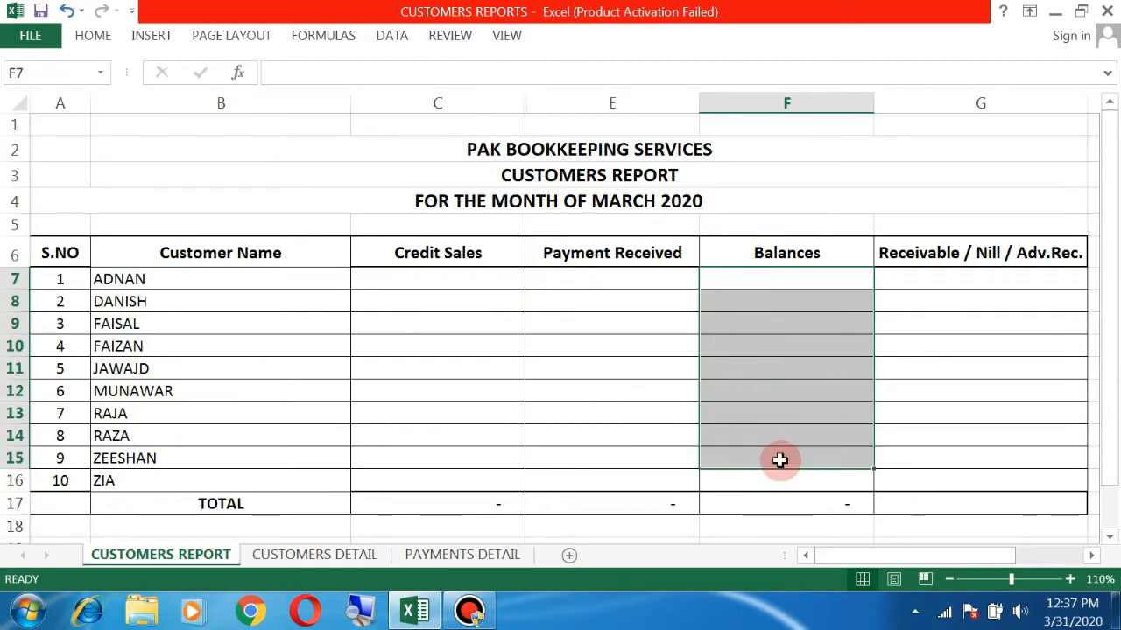
# Step: Compare the report's Balances column with the Receivable / Nill / Adv.Rec. column and review the table from Customer Name to Balances
pyautogui.click(925, 280)
pyautogui.click(795, 286)
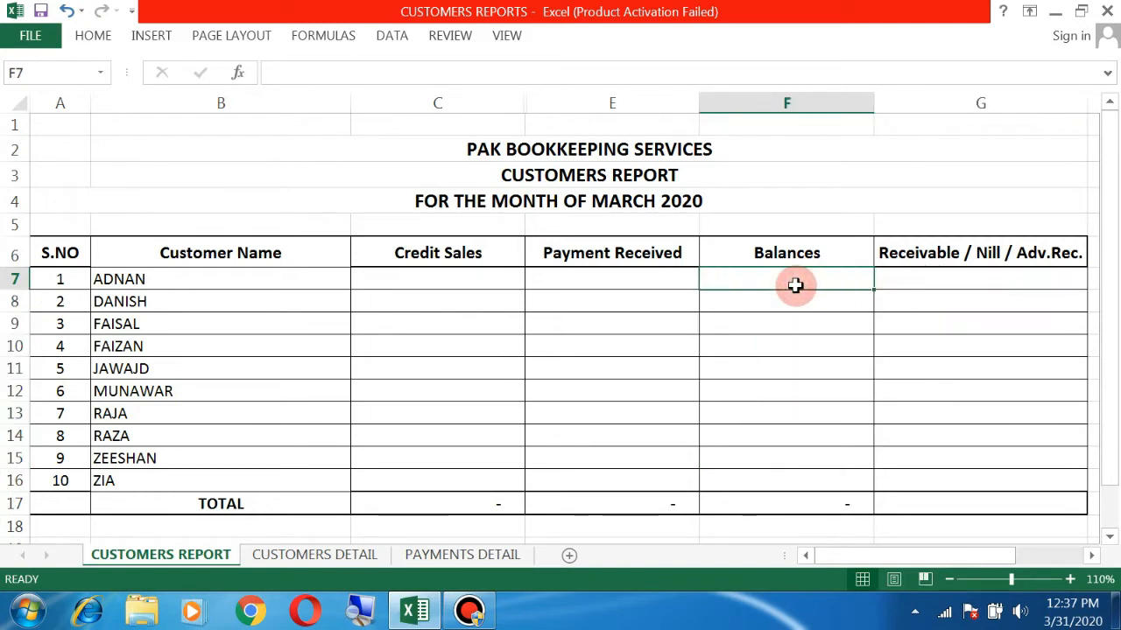
pyautogui.click(932, 285)
pyautogui.click(827, 300)
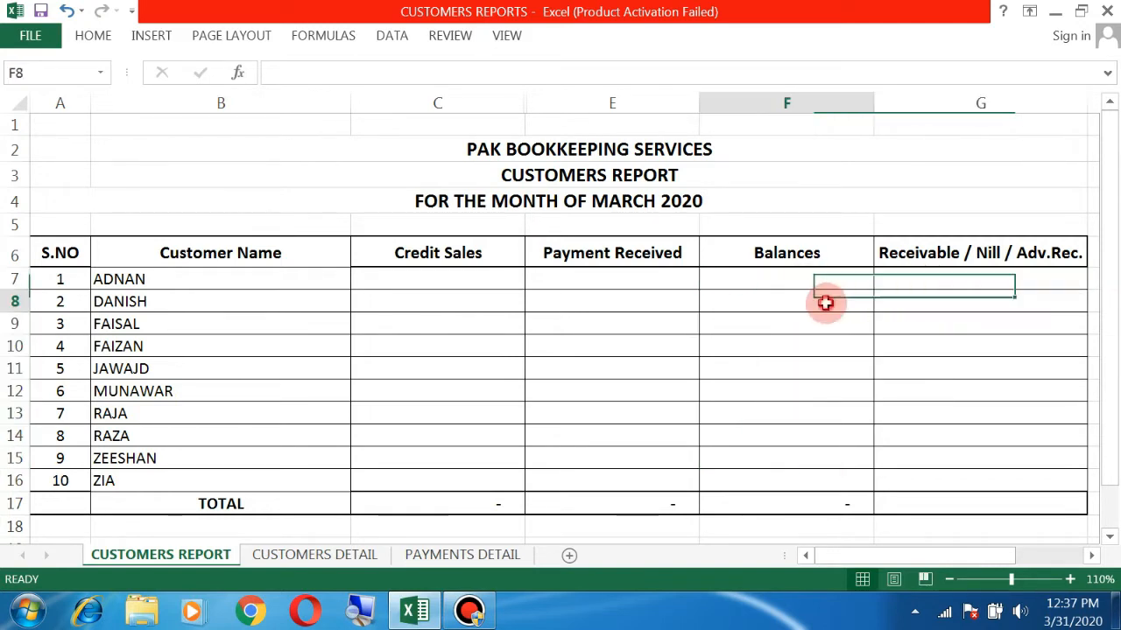
pyautogui.click(961, 307)
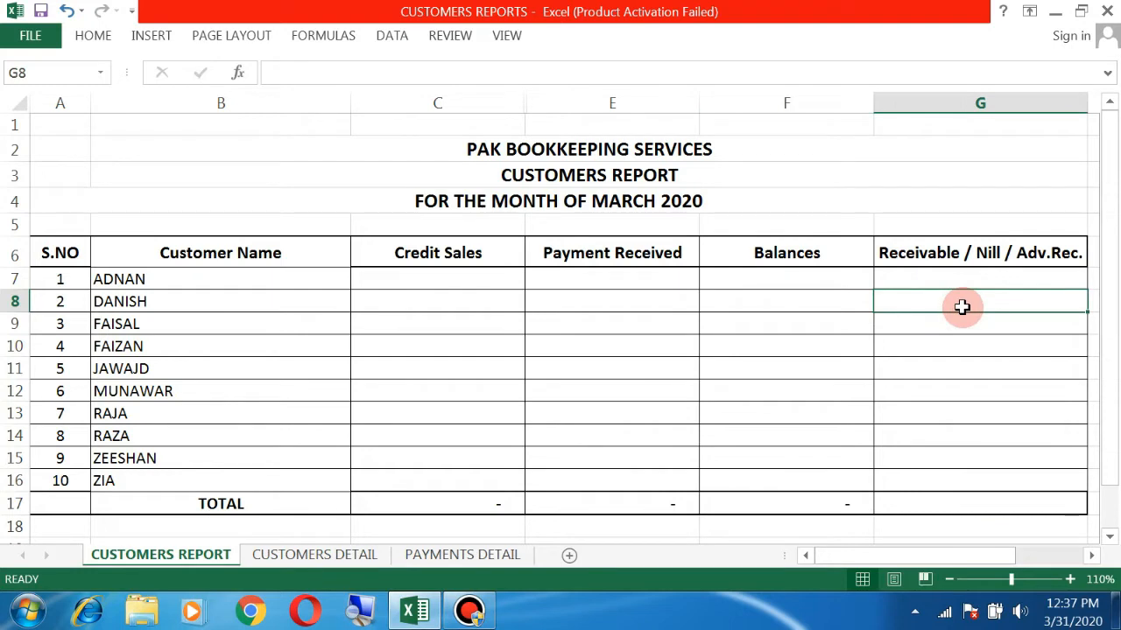
pyautogui.click(843, 344)
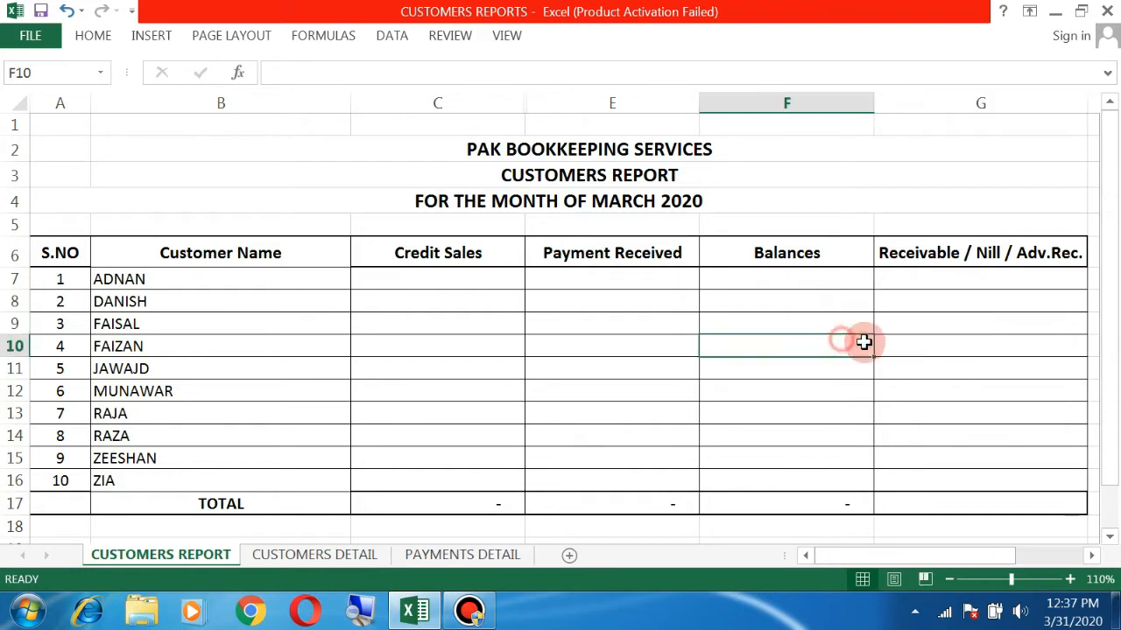
pyautogui.click(962, 347)
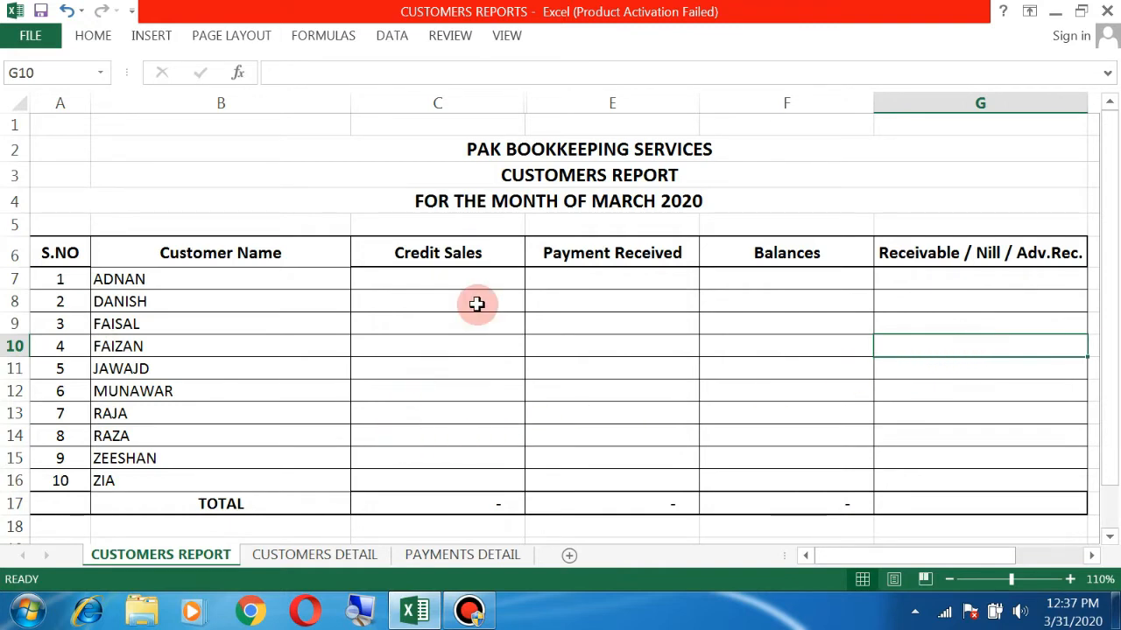
pyautogui.moveTo(165, 253); pyautogui.dragTo(806, 470)
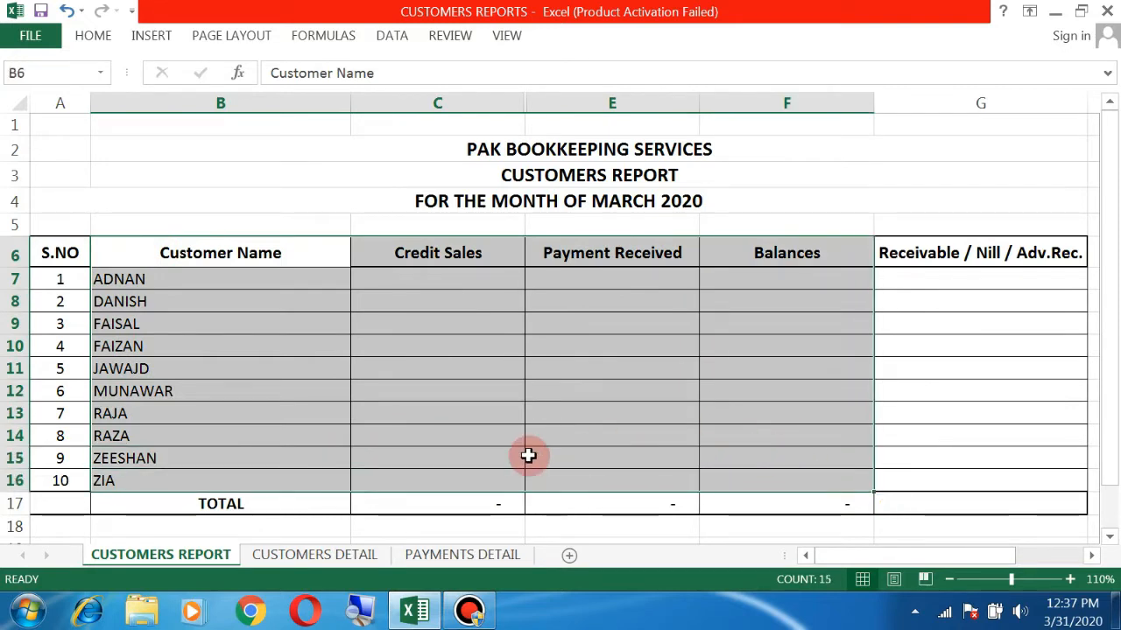
# Step: Clear the last invoice number in cell B11 of the CUSTOMERS DETAIL sheet
pyautogui.click(335, 557)
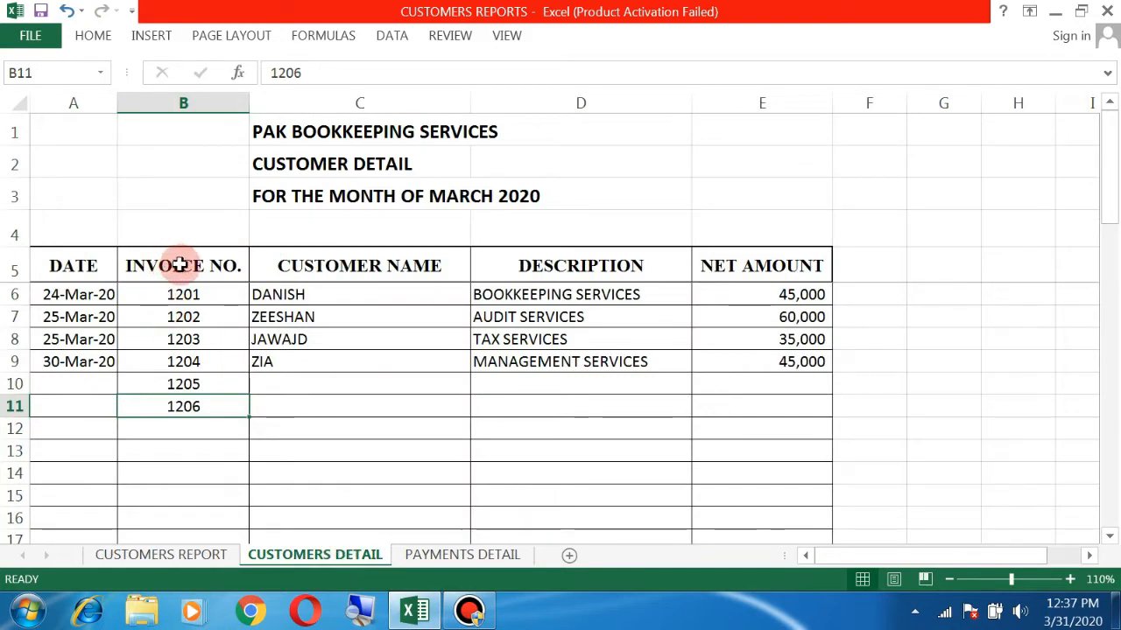
pyautogui.moveTo(180, 264); pyautogui.dragTo(179, 413)
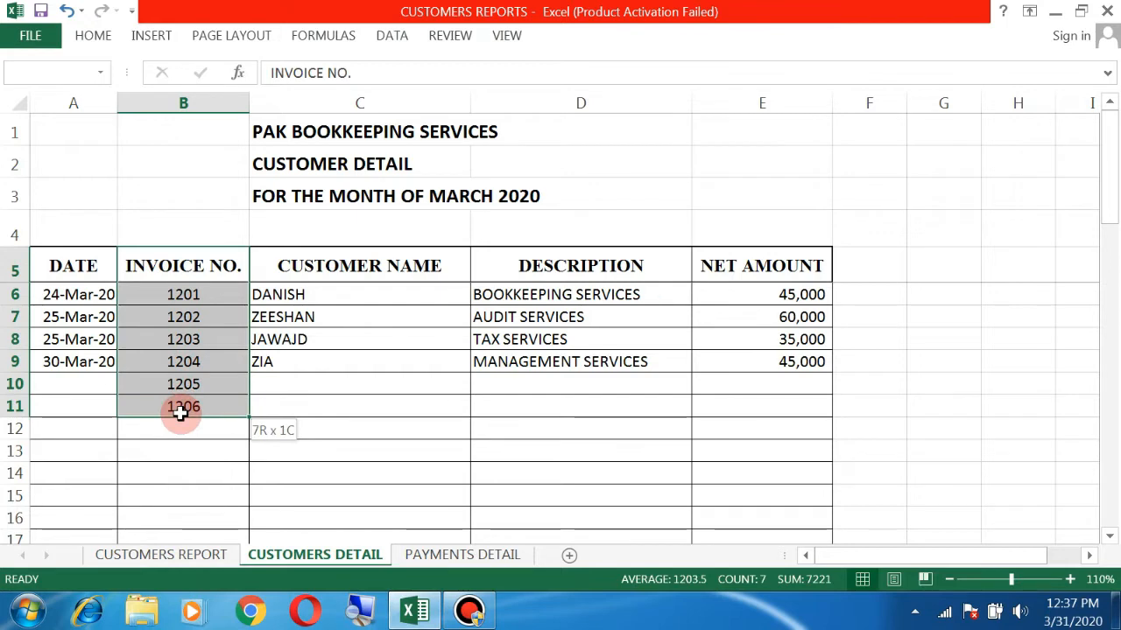
pyautogui.moveTo(179, 413); pyautogui.dragTo(179, 413)
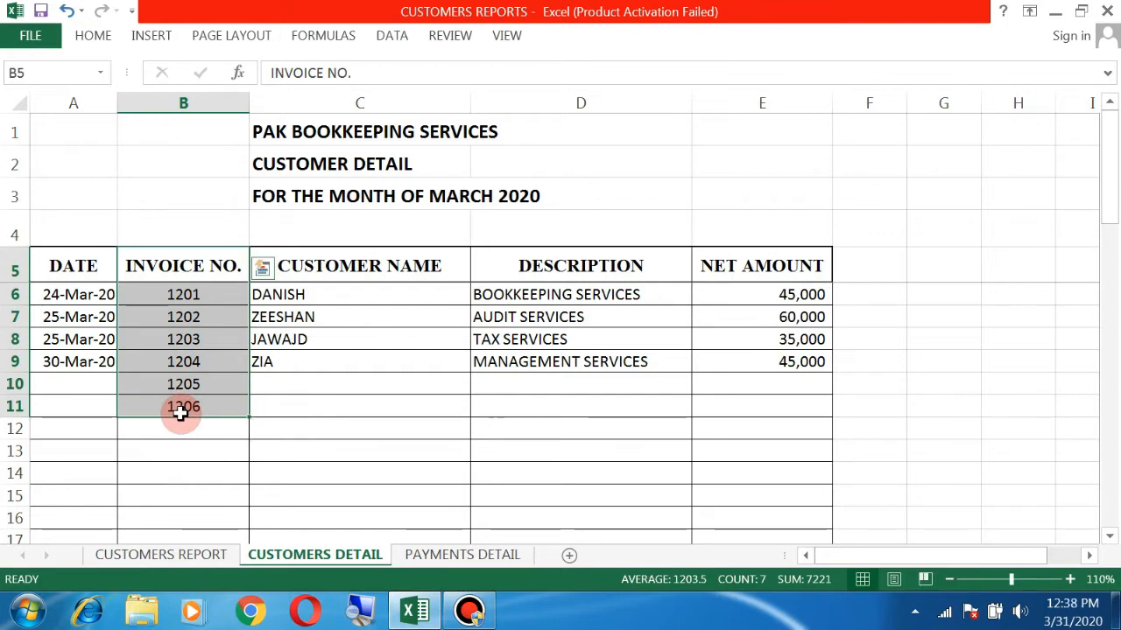
pyautogui.click(180, 413)
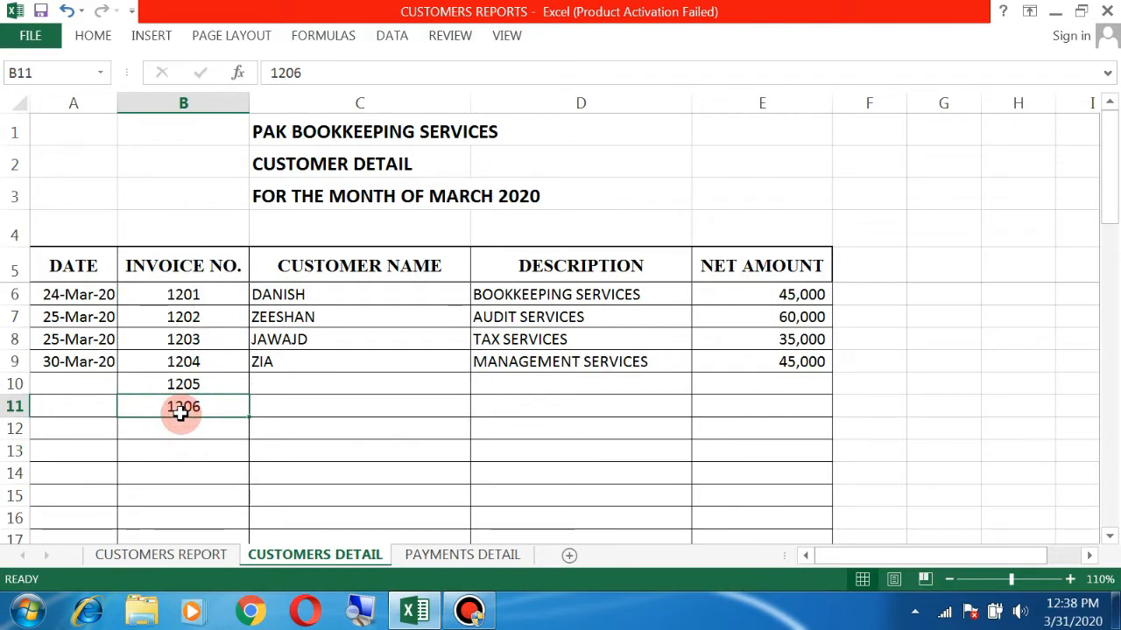
pyautogui.press('Delete')
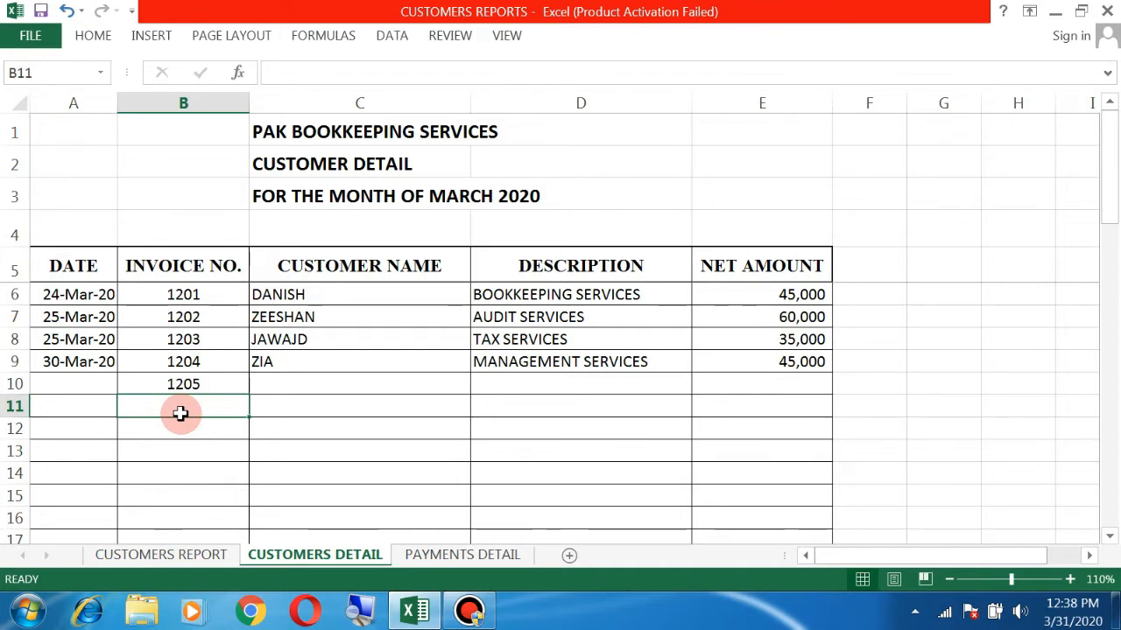
# Step: Examine the invoice number column, the PAYMENTS DETAIL sheet and the customer names in the CUSTOMERS REPORT sheet
pyautogui.moveTo(183, 295); pyautogui.dragTo(176, 450)
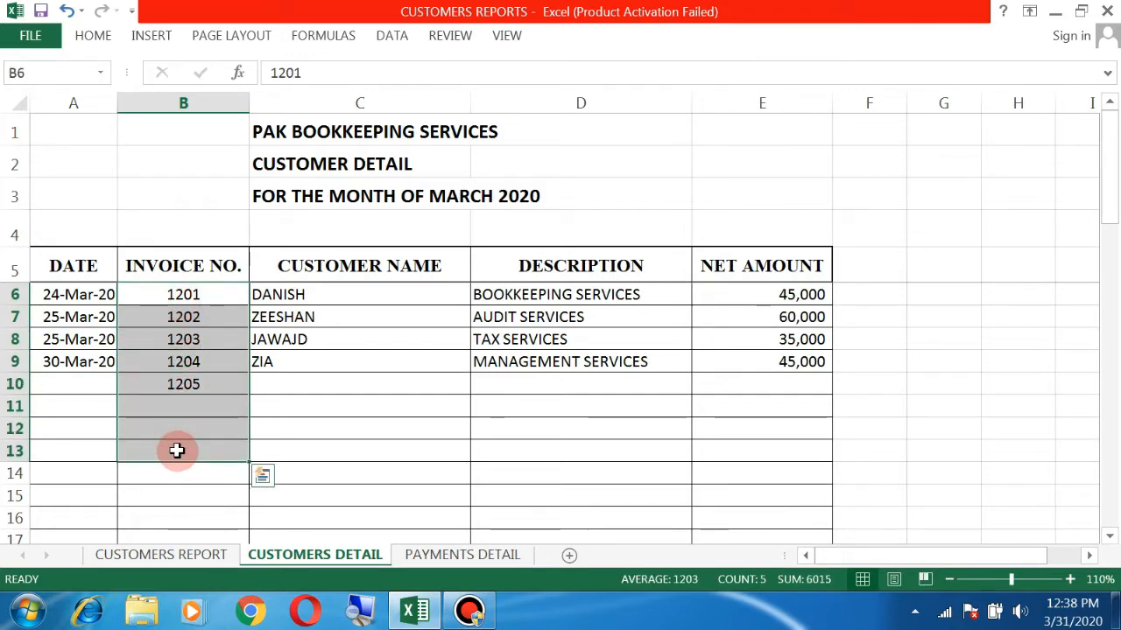
pyautogui.click(462, 557)
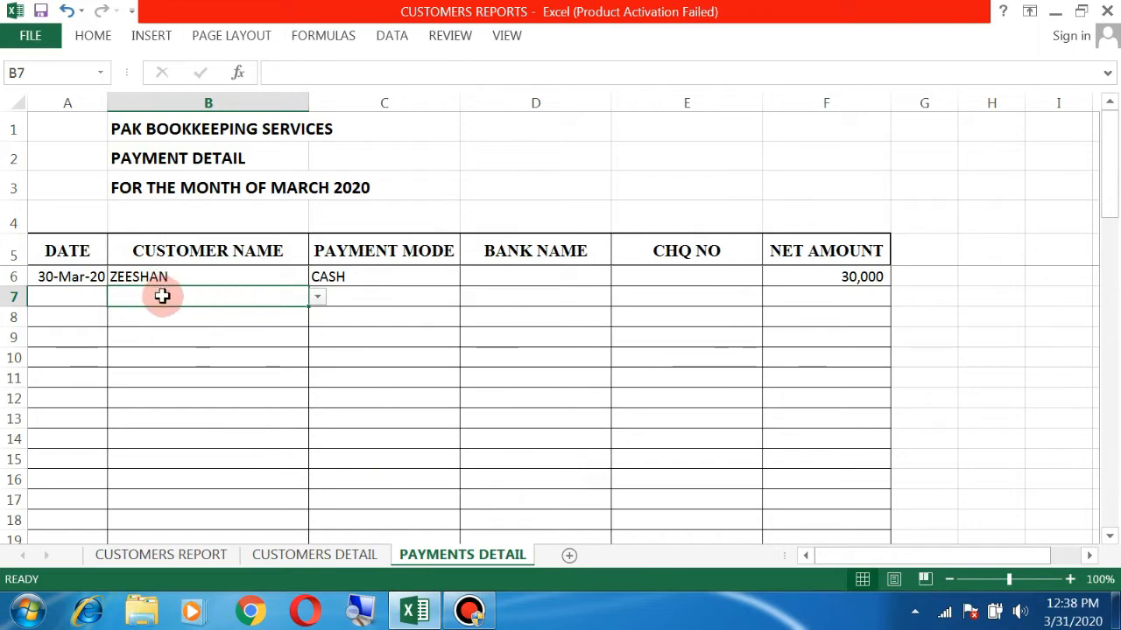
pyautogui.click(341, 297)
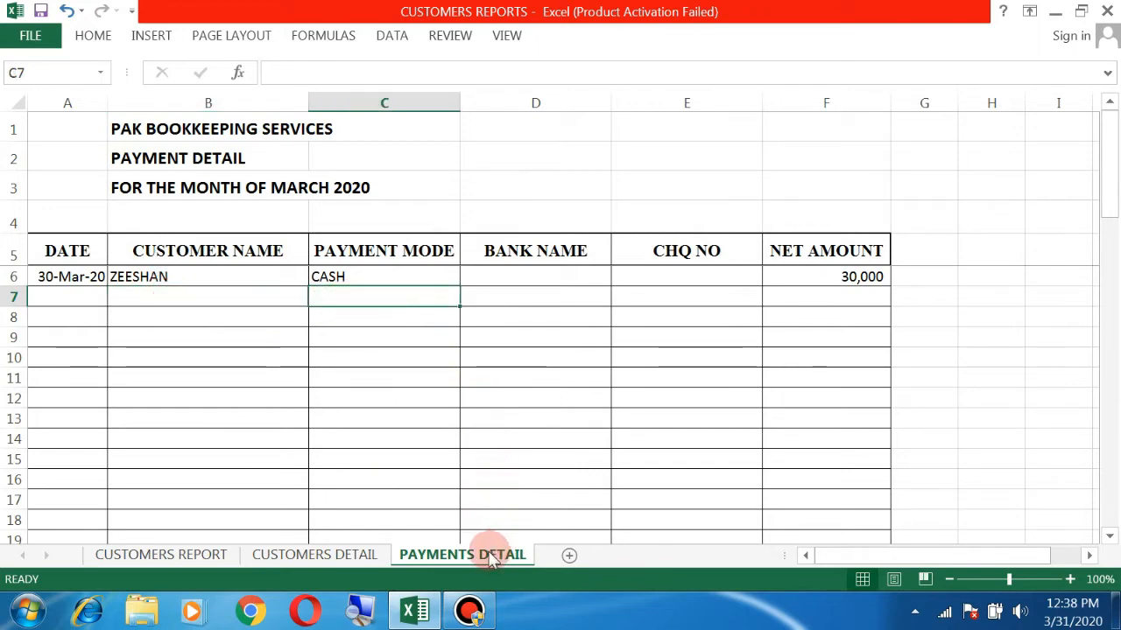
pyautogui.click(131, 555)
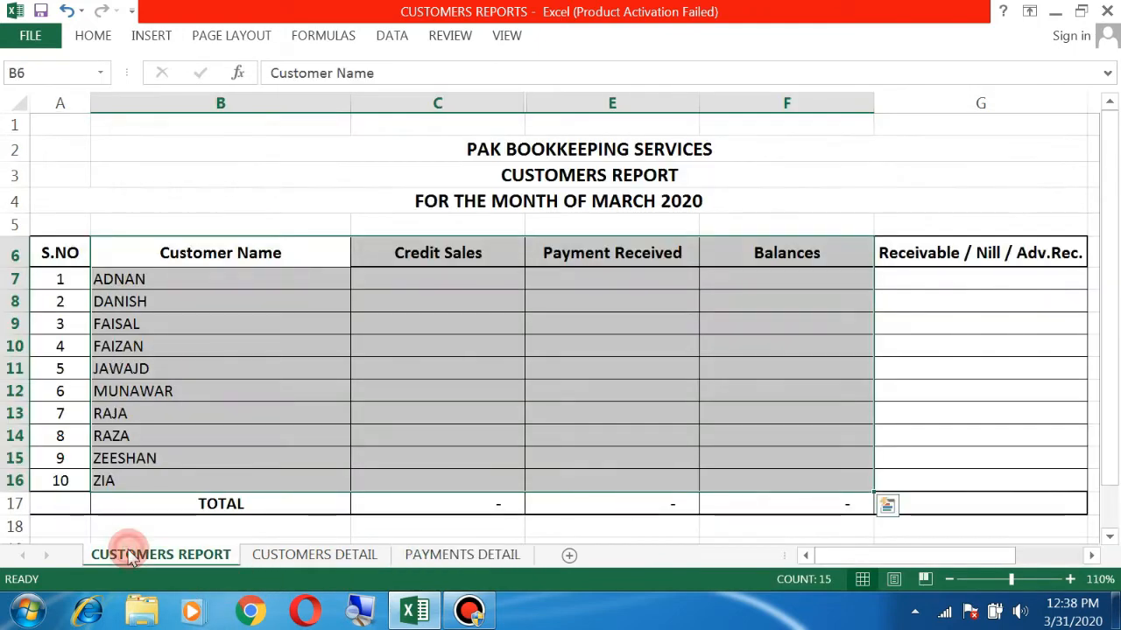
pyautogui.click(360, 308)
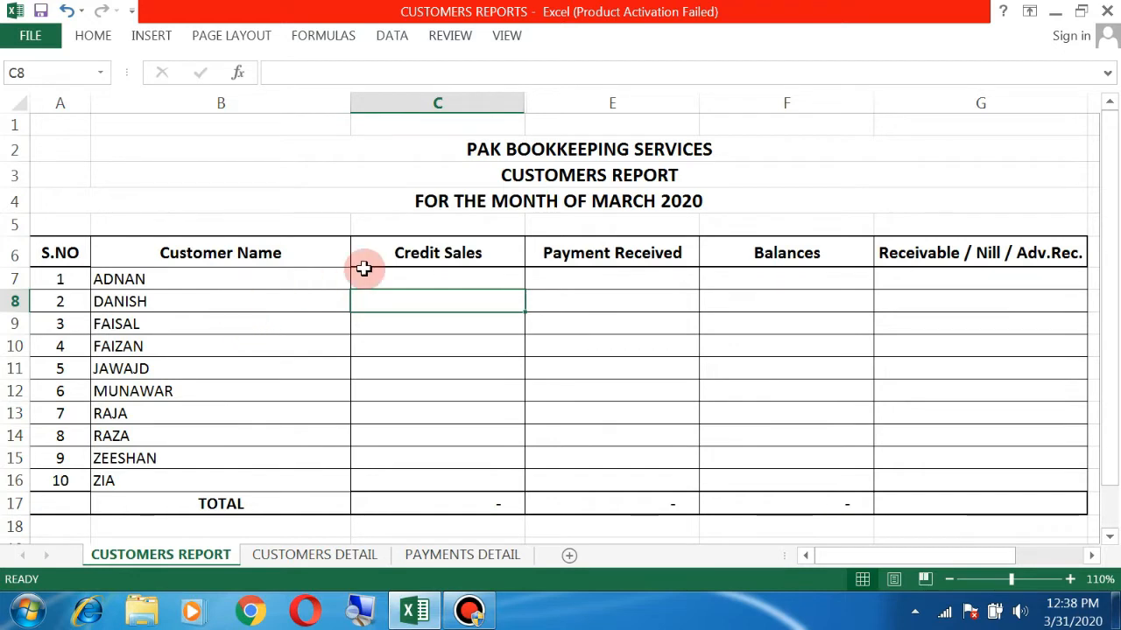
pyautogui.click(426, 277)
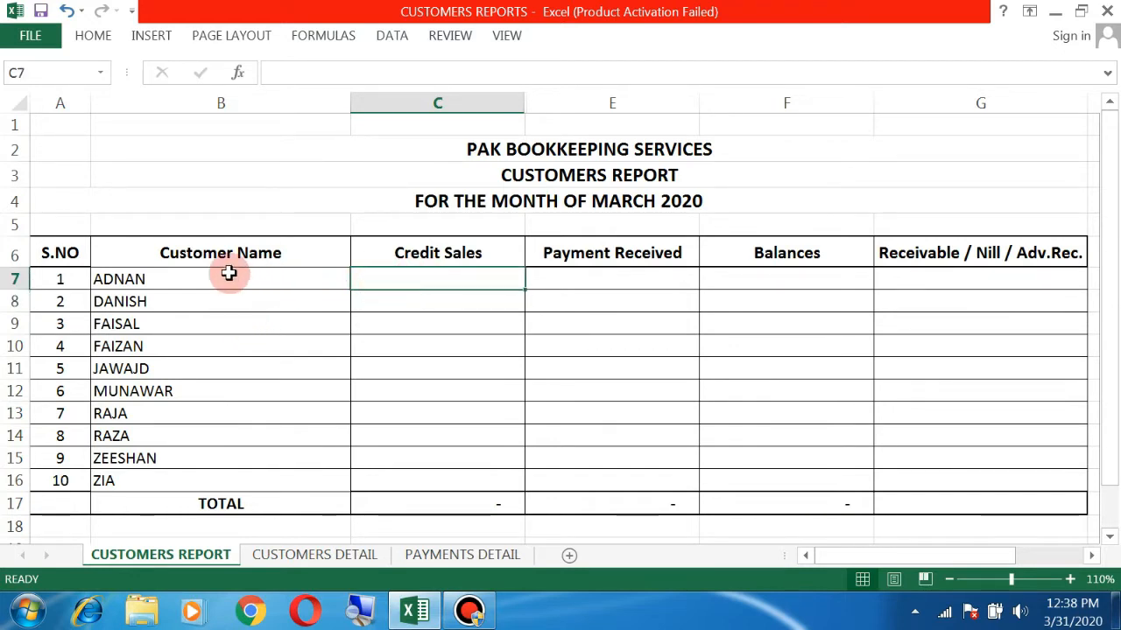
pyautogui.moveTo(229, 274); pyautogui.dragTo(175, 473)
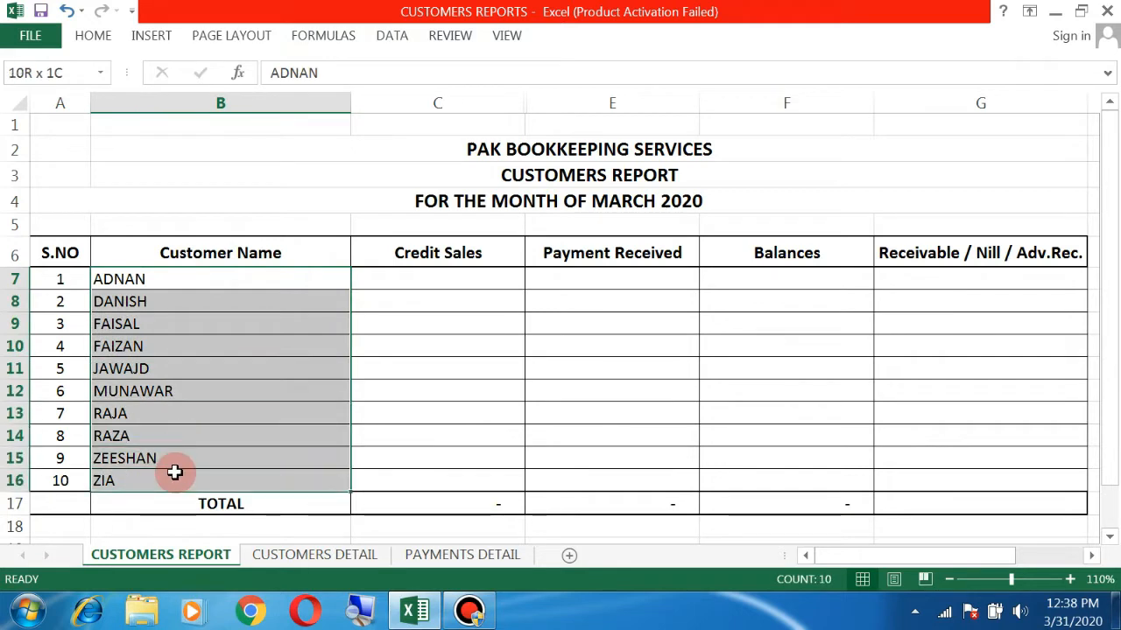
# Step: In C7 of the CUSTOMERS REPORT, begin a SUMIF formula with the absolute range 'CUSTOMERS DETAIL'!$C$6:$C$42 as its range argument
pyautogui.click(431, 273)
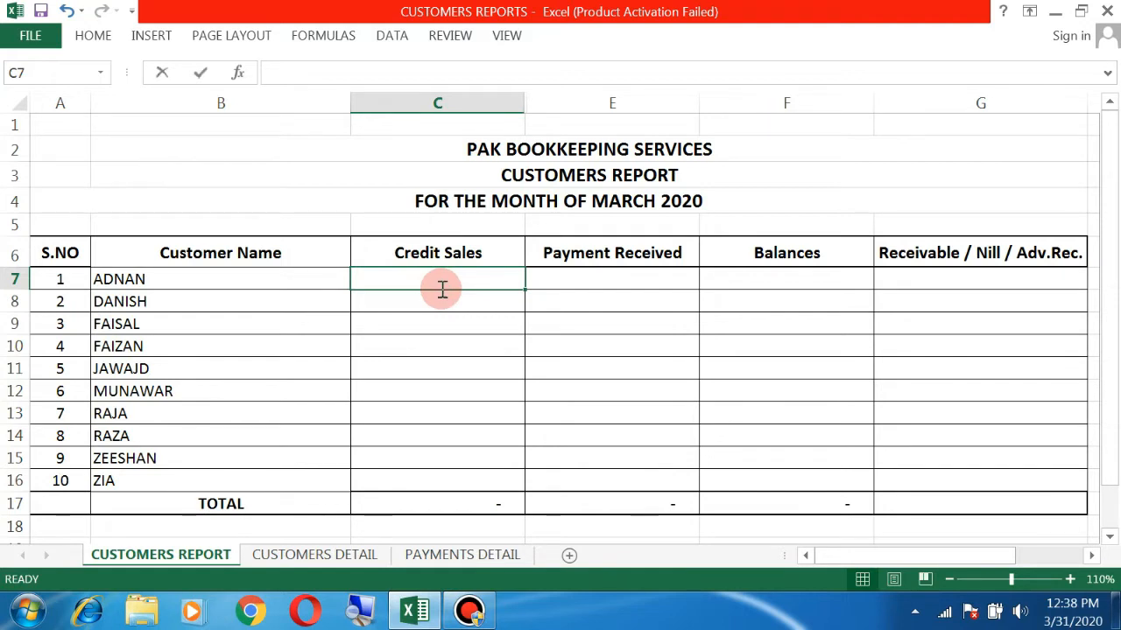
pyautogui.write('=su')
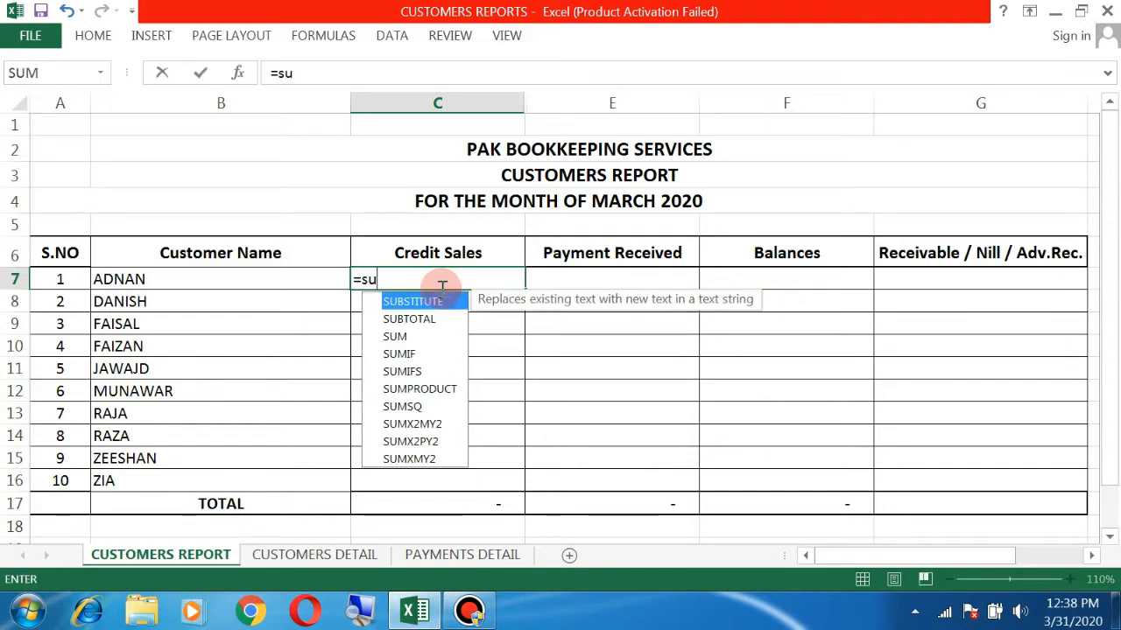
pyautogui.write('mif(')
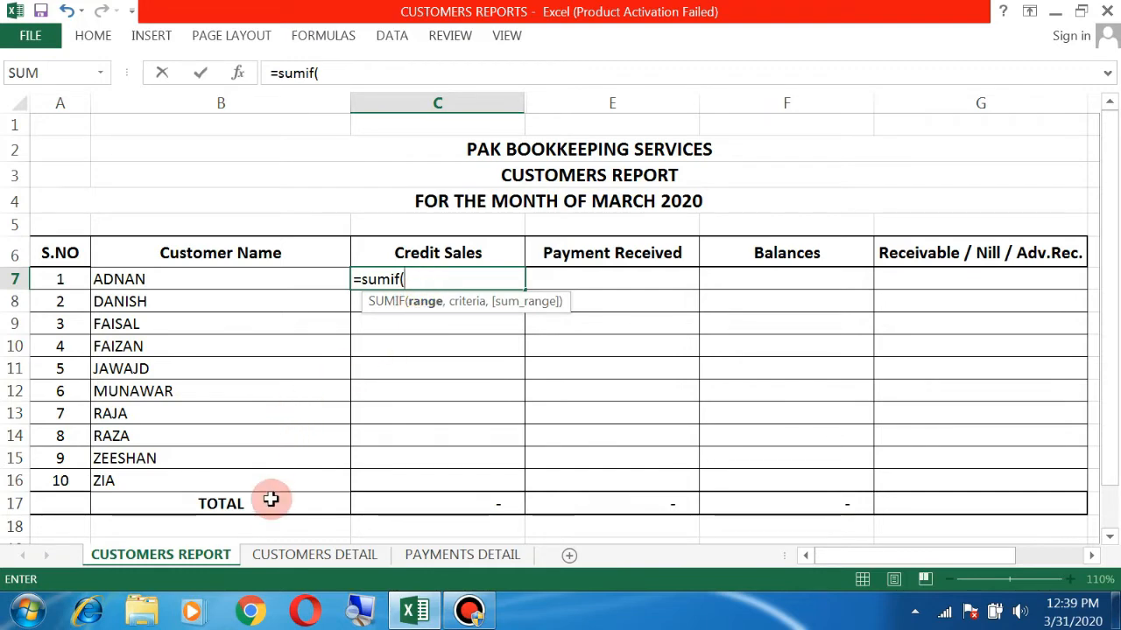
pyautogui.click(307, 555)
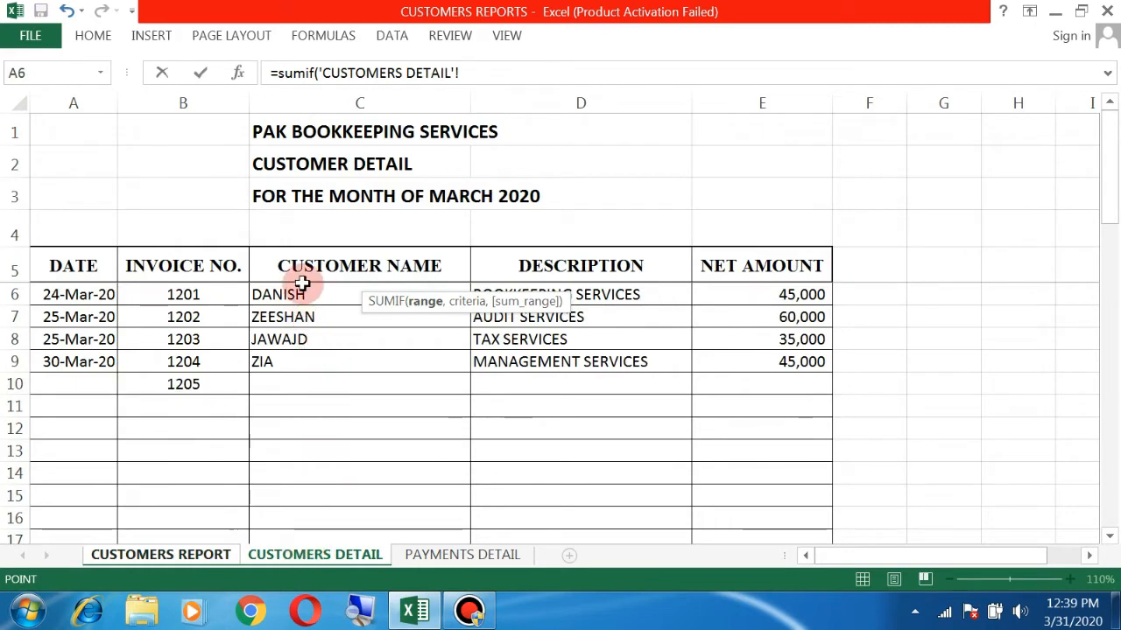
pyautogui.click(301, 285)
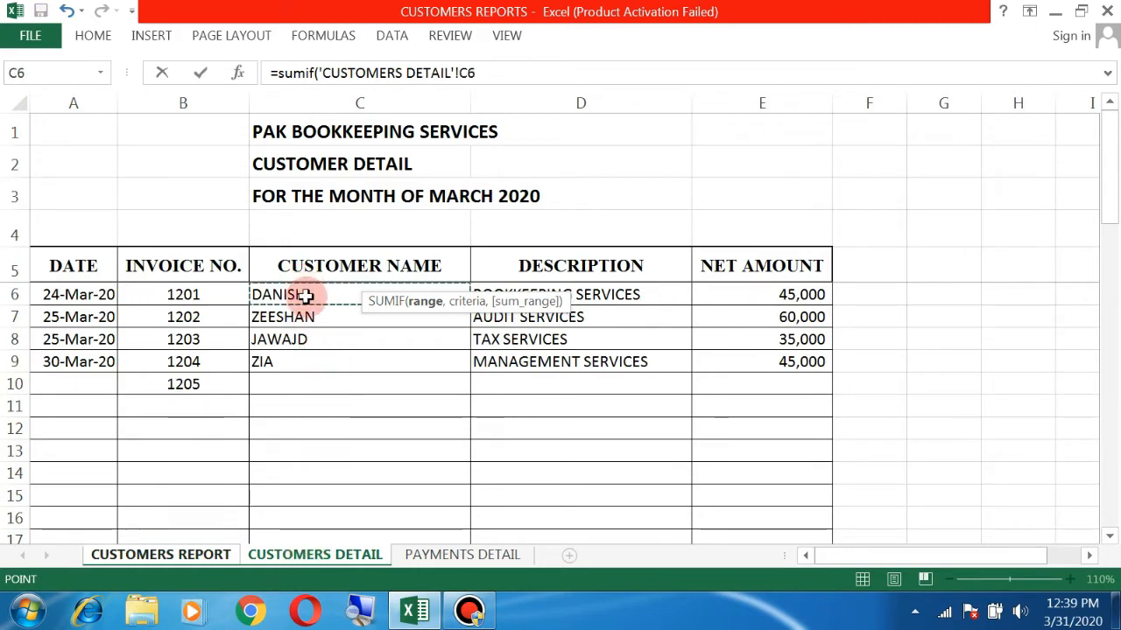
pyautogui.moveTo(306, 301); pyautogui.dragTo(318, 437)
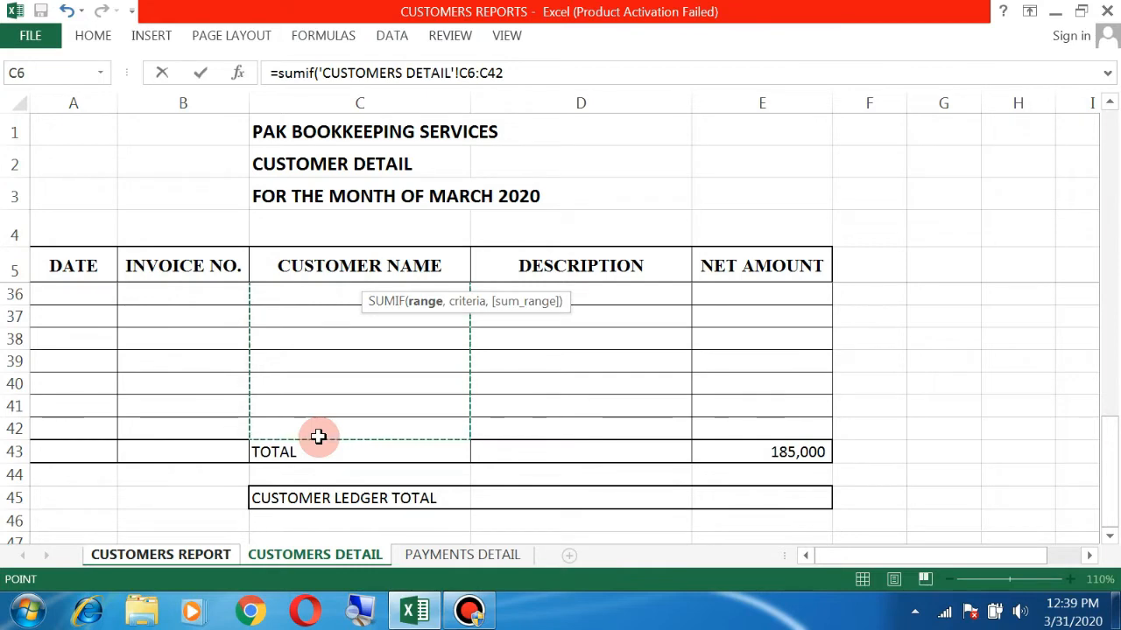
pyautogui.press('F4')
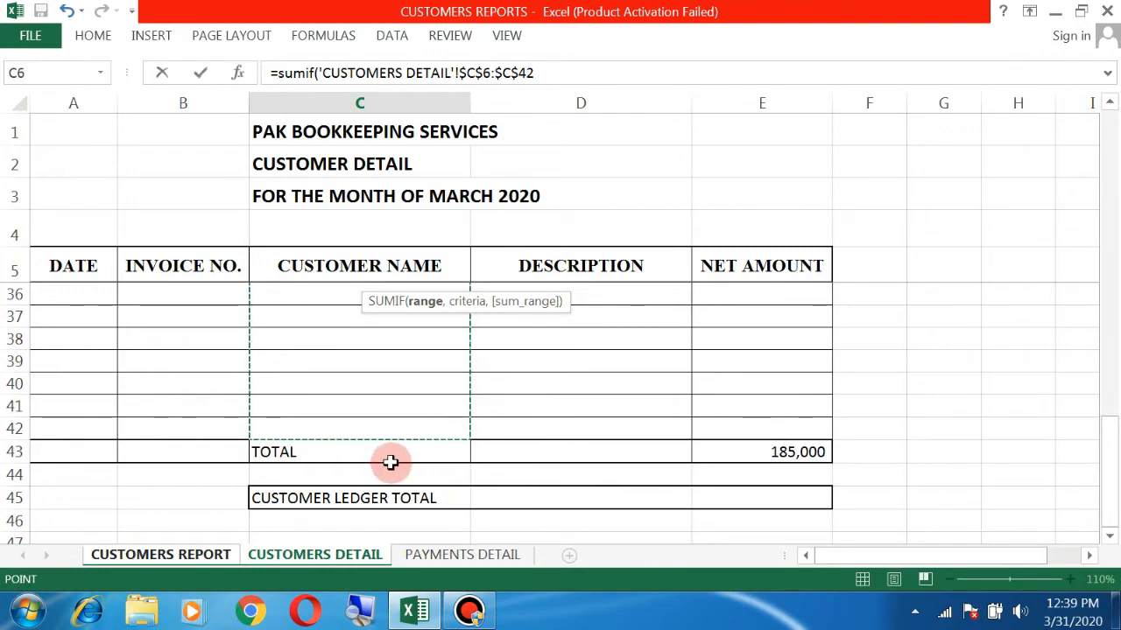
pyautogui.write(',')
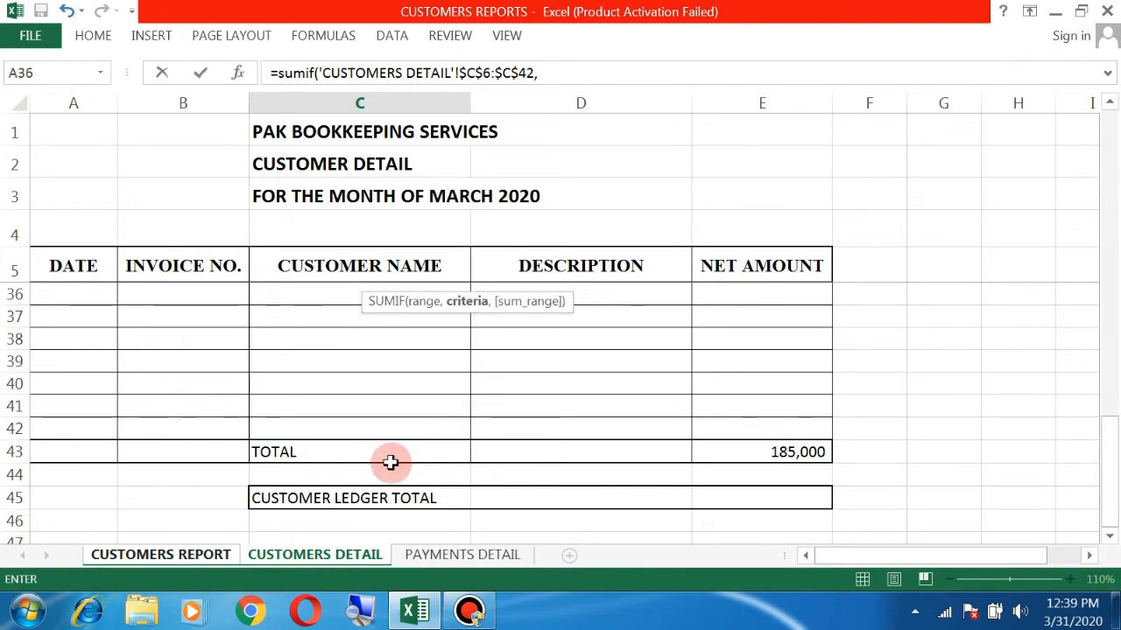
# Step: Set the SUMIF criteria to the first customer's name, cell B7 on the CUSTOMERS REPORT sheet
pyautogui.click(164, 556)
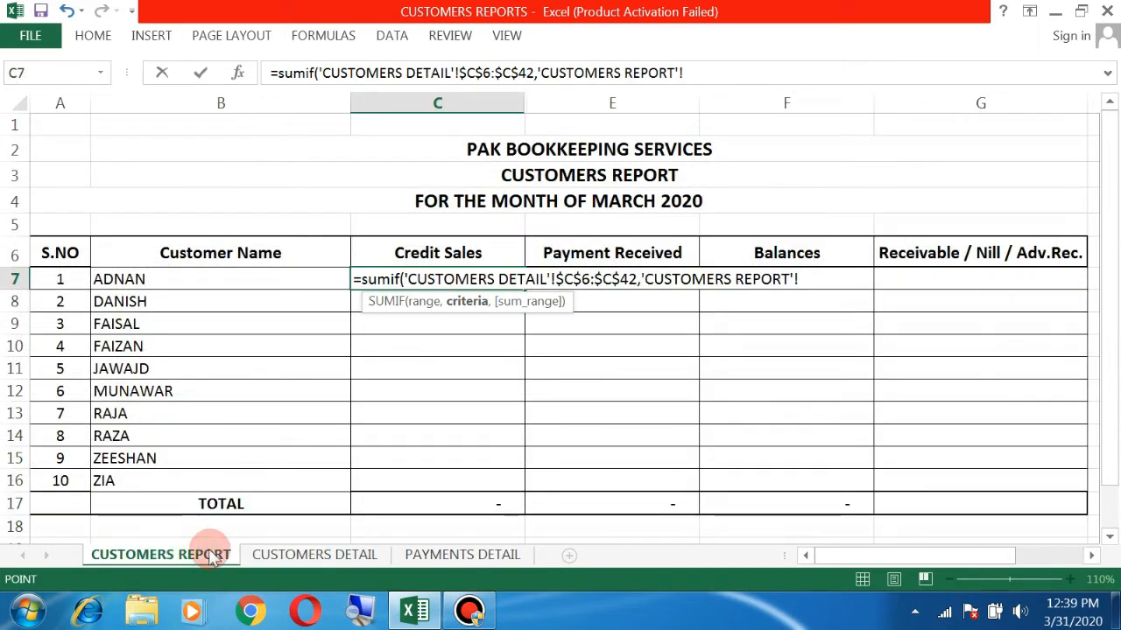
pyautogui.click(184, 279)
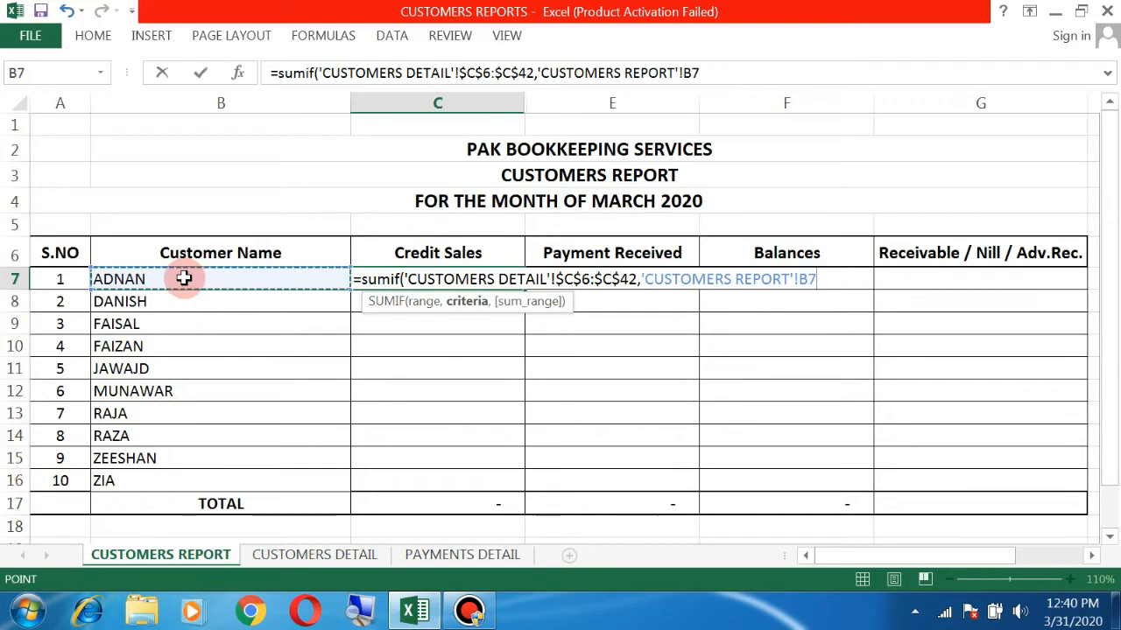
pyautogui.write(',')
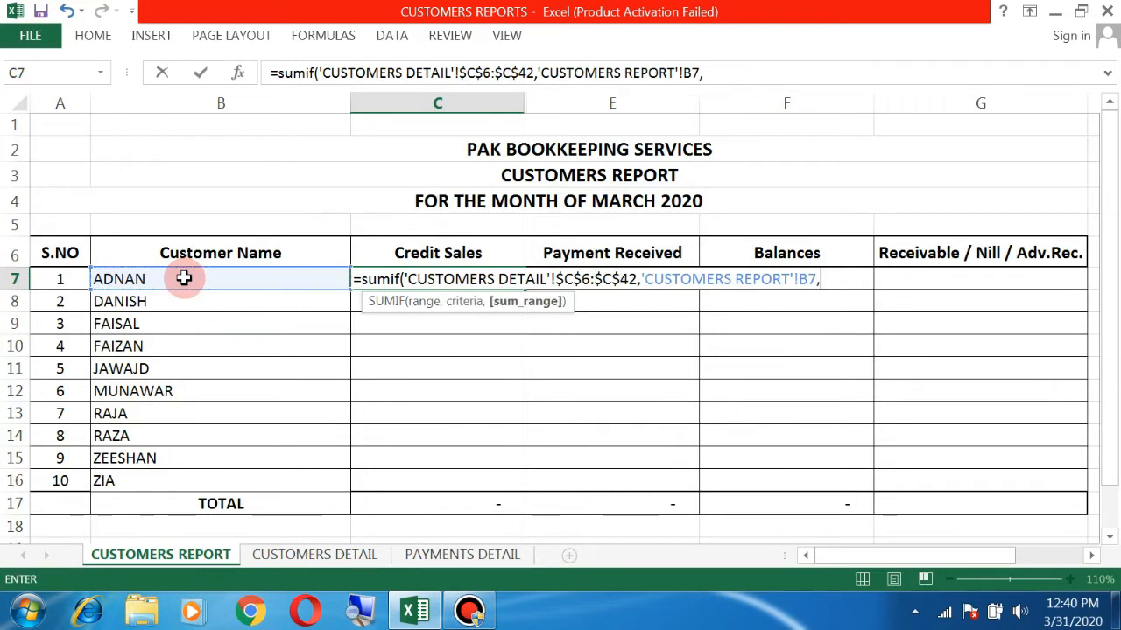
# Step: Complete the SUMIF with the absolute net amount range 'CUSTOMERS DETAIL'!$E$6:$E$42 as sum range and enter the formula
pyautogui.click(340, 559)
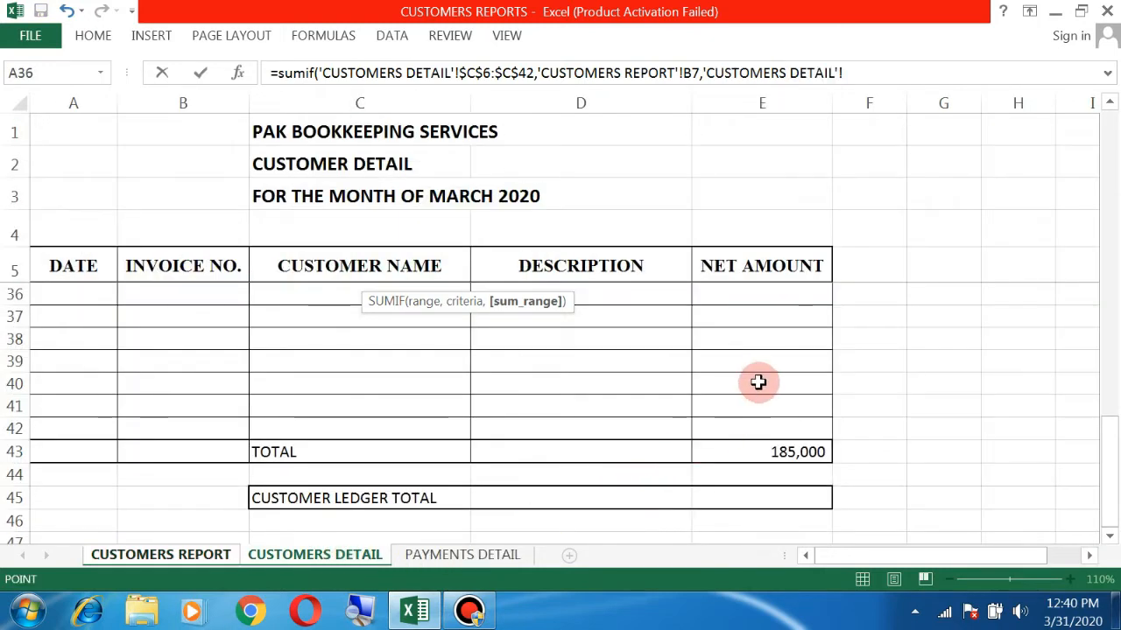
pyautogui.scroll(10, 759, 376)
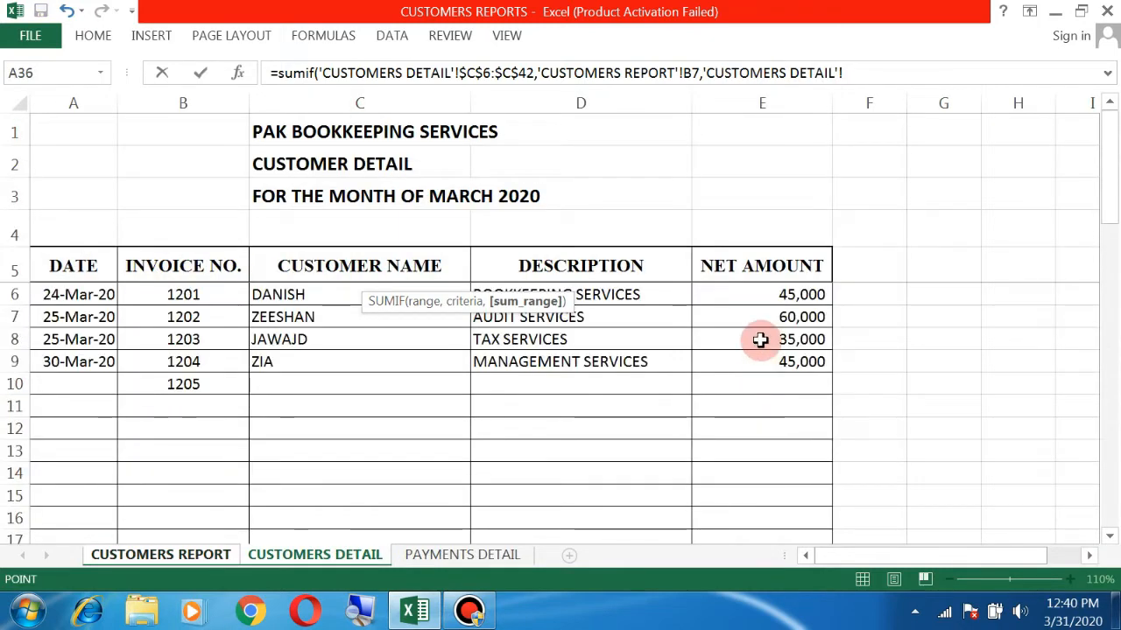
pyautogui.click(754, 287)
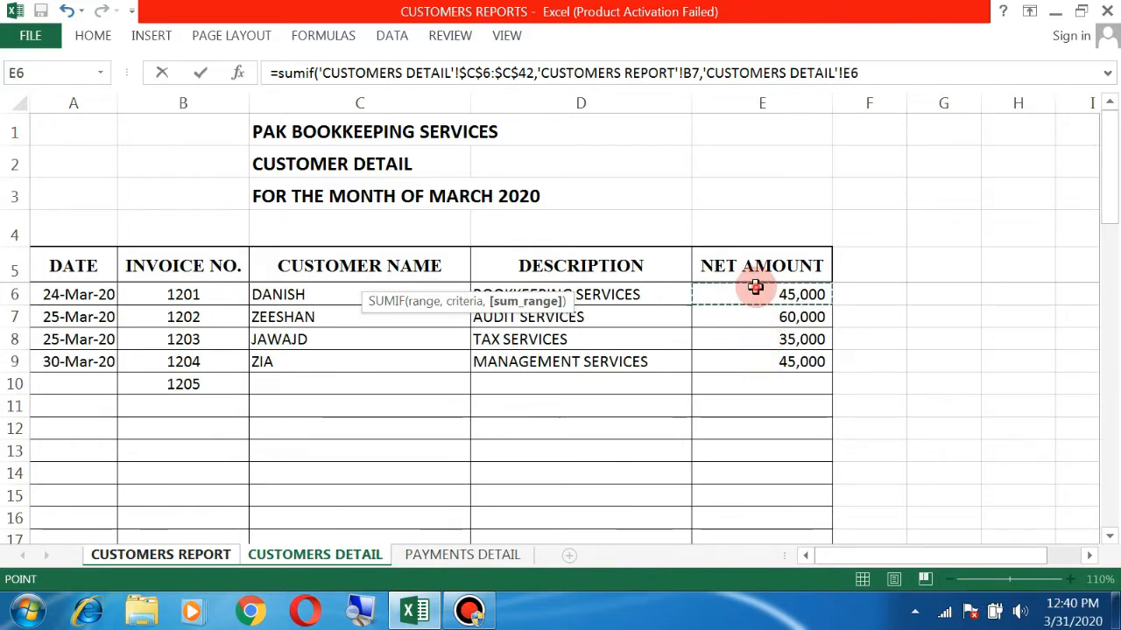
pyautogui.moveTo(755, 287); pyautogui.dragTo(756, 366)
pyautogui.scroll(-9, 756, 366)
pyautogui.press('F4')
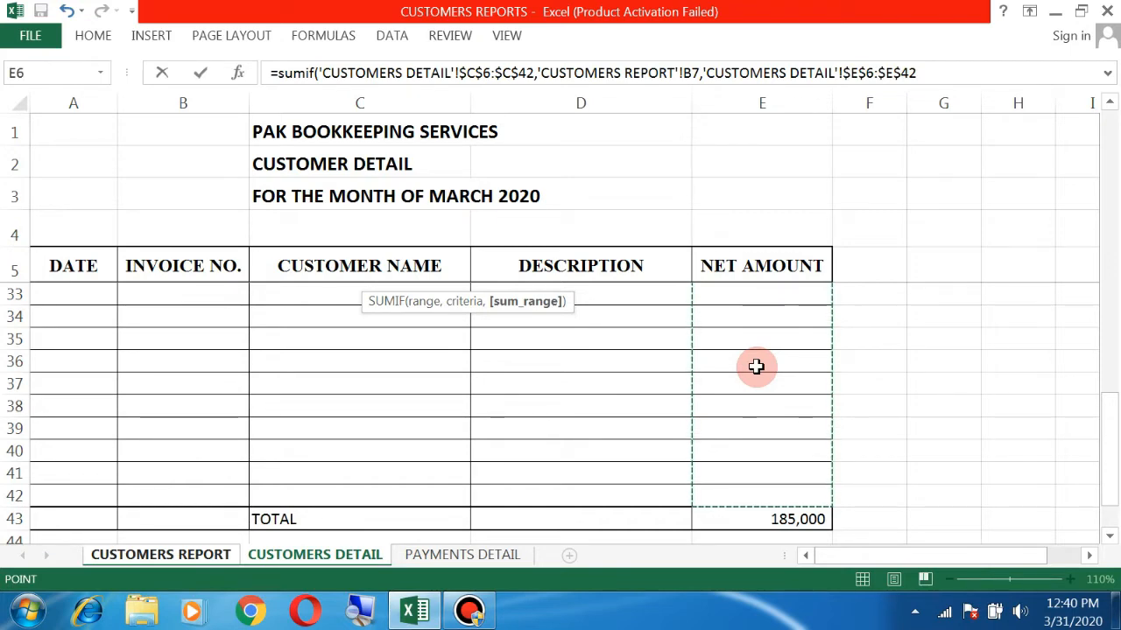
pyautogui.write(')')
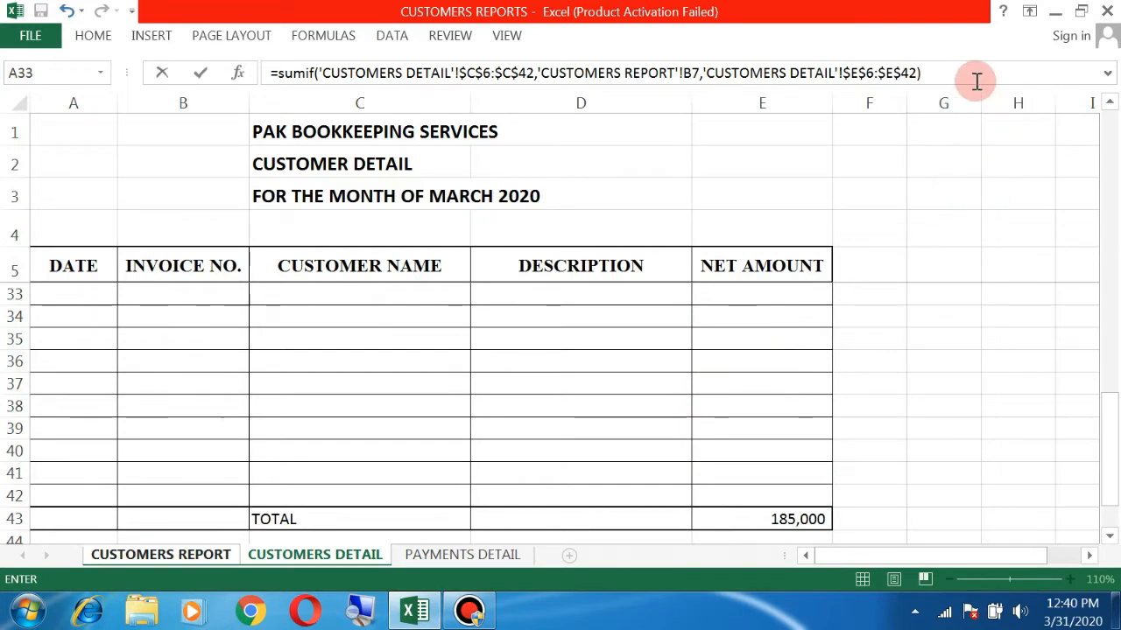
pyautogui.press('Return')
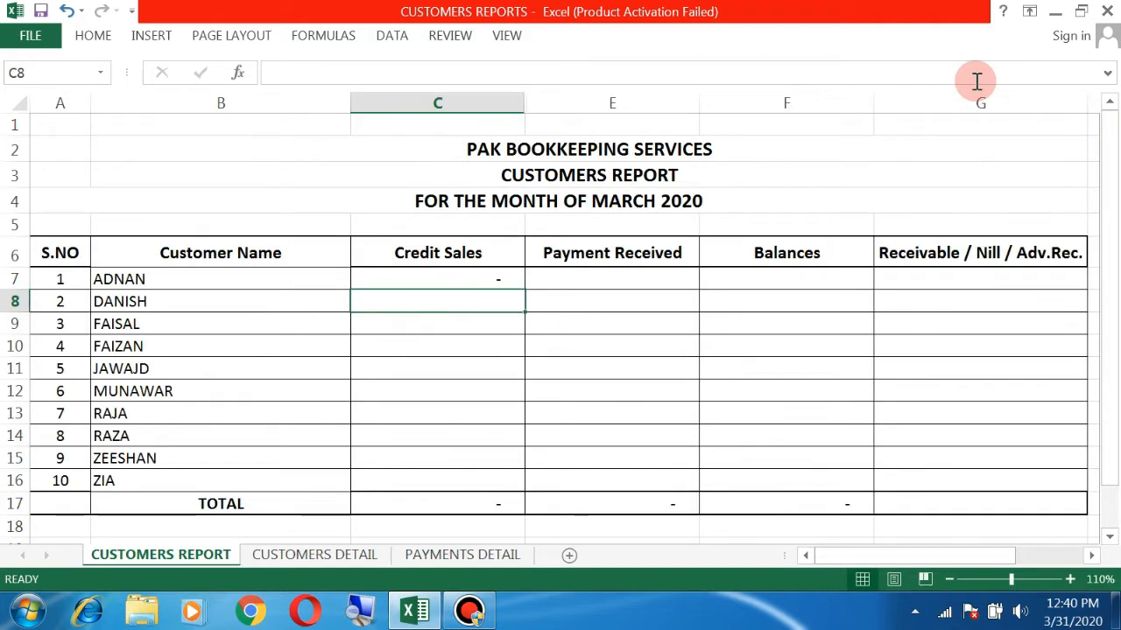
# Step: Copy the Credit Sales formula from C7 to C8:C16 for the remaining customers
pyautogui.click(458, 282)
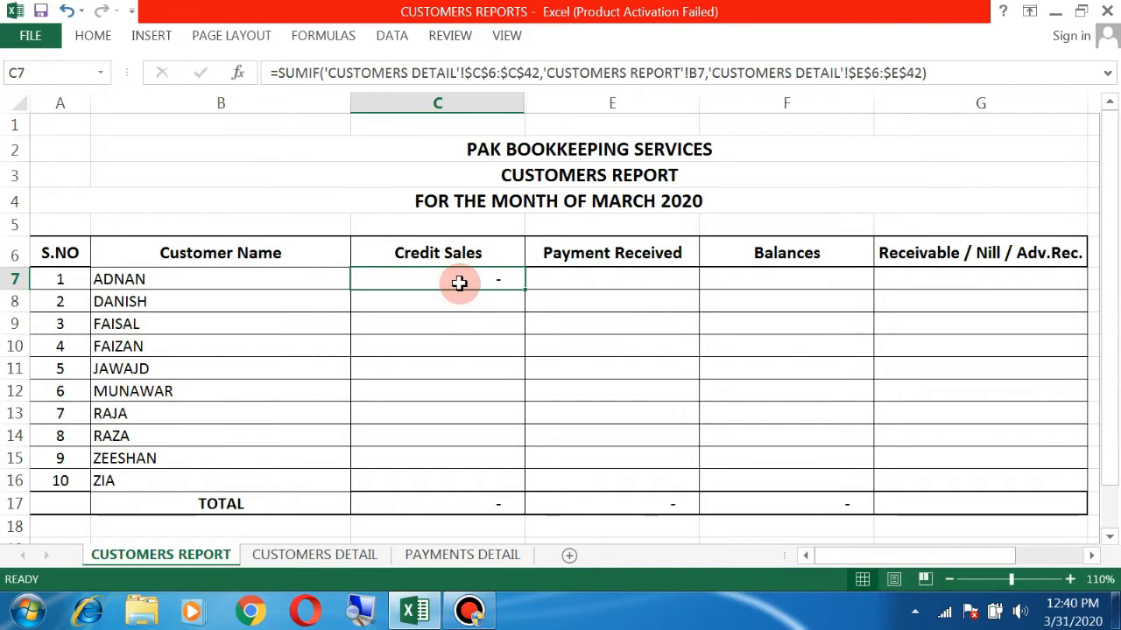
pyautogui.hotkey('ctrl', 'c')
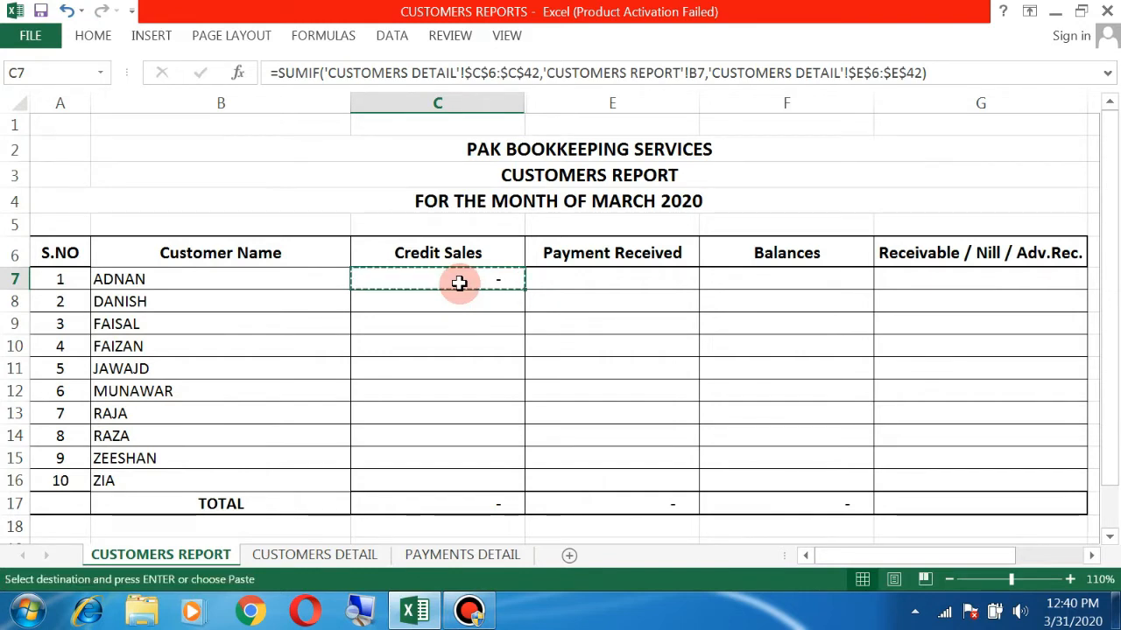
pyautogui.press('Down')
pyautogui.hotkey('shift', 'Down')
pyautogui.hotkey('shift', 'Down')
pyautogui.hotkey('shift', 'Down')
pyautogui.hotkey('shift', 'Down')
pyautogui.hotkey('shift', 'Down')
pyautogui.hotkey('shift', 'Down')
pyautogui.hotkey('shift', 'Down')
pyautogui.hotkey('shift', 'Down')
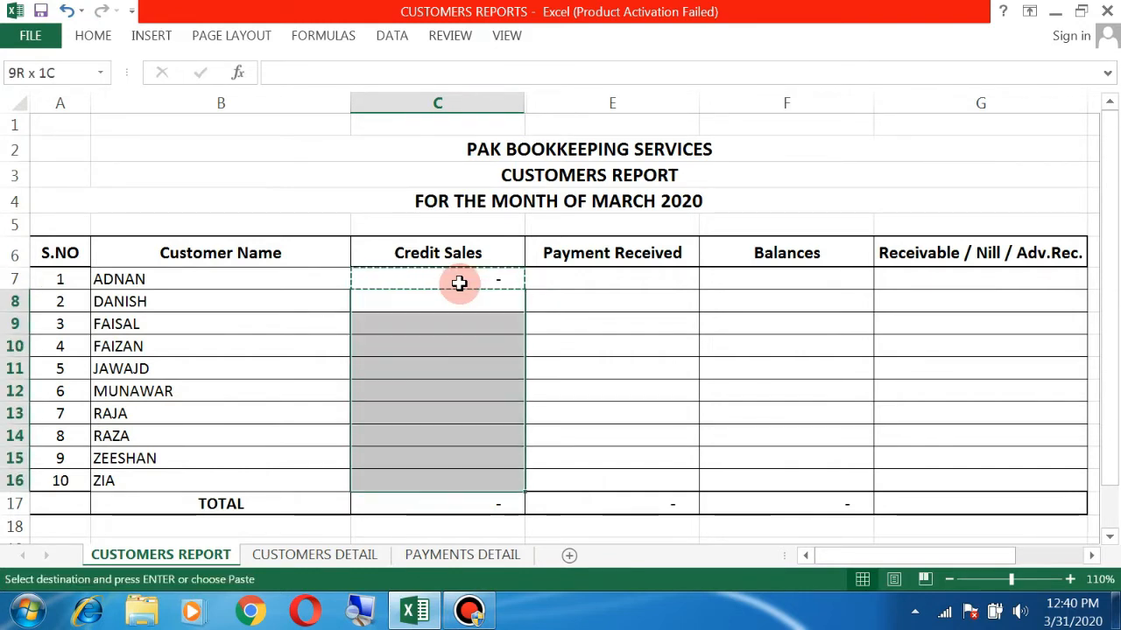
pyautogui.press('Return')
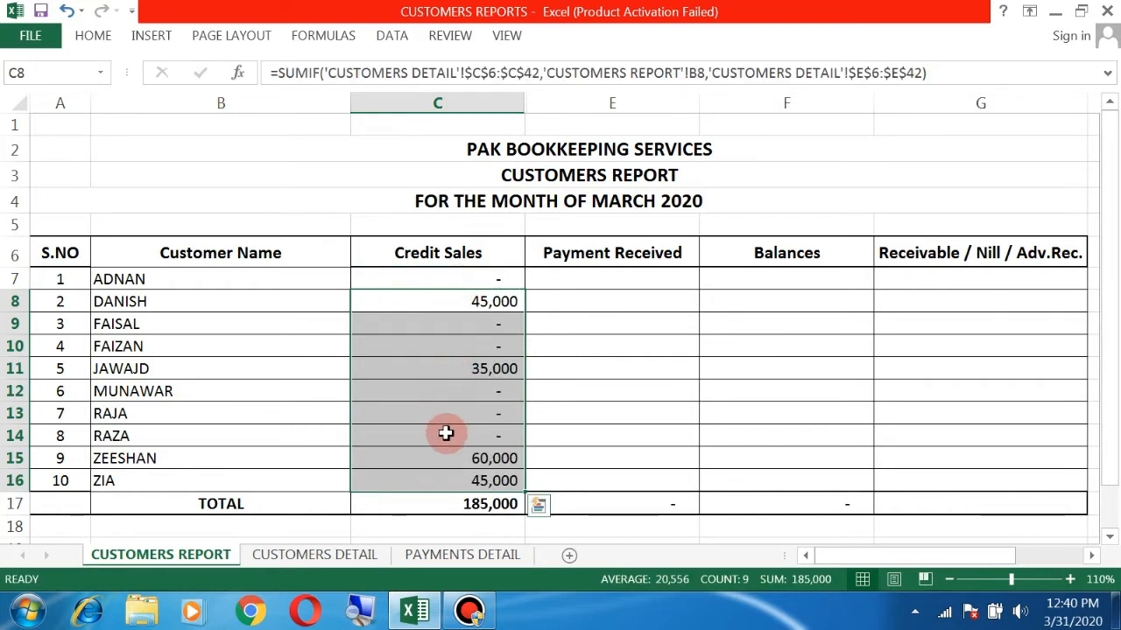
# Step: Compare the Credit Sales total in C17 with the net amount total in E43 of the CUSTOMERS DETAIL sheet
pyautogui.click(441, 507)
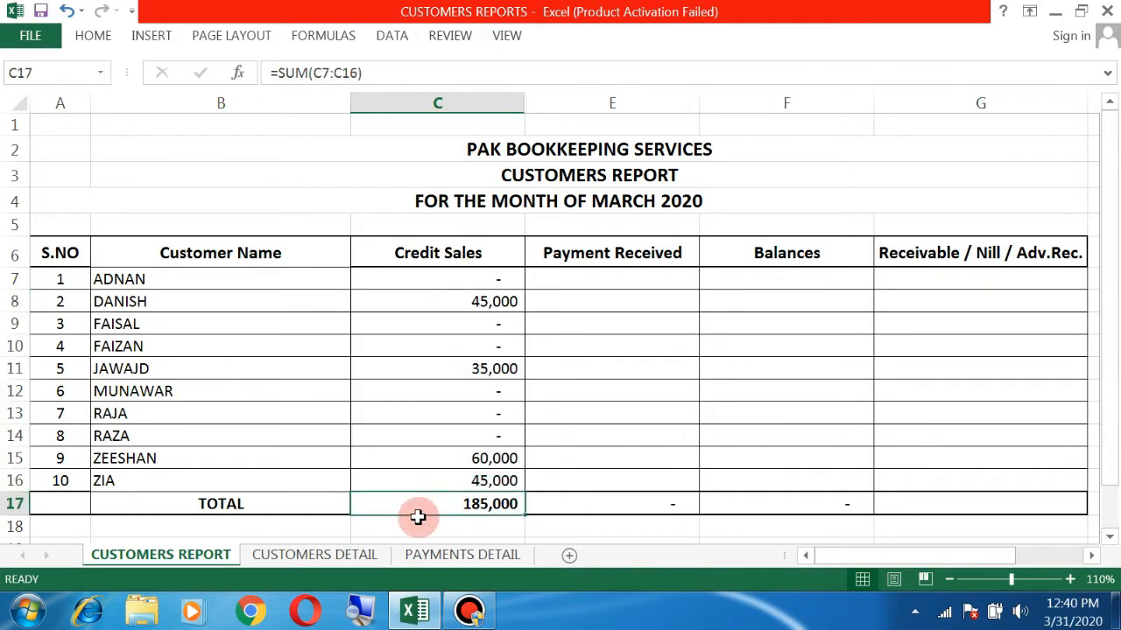
pyautogui.click(312, 554)
pyautogui.scroll(3, 741, 351)
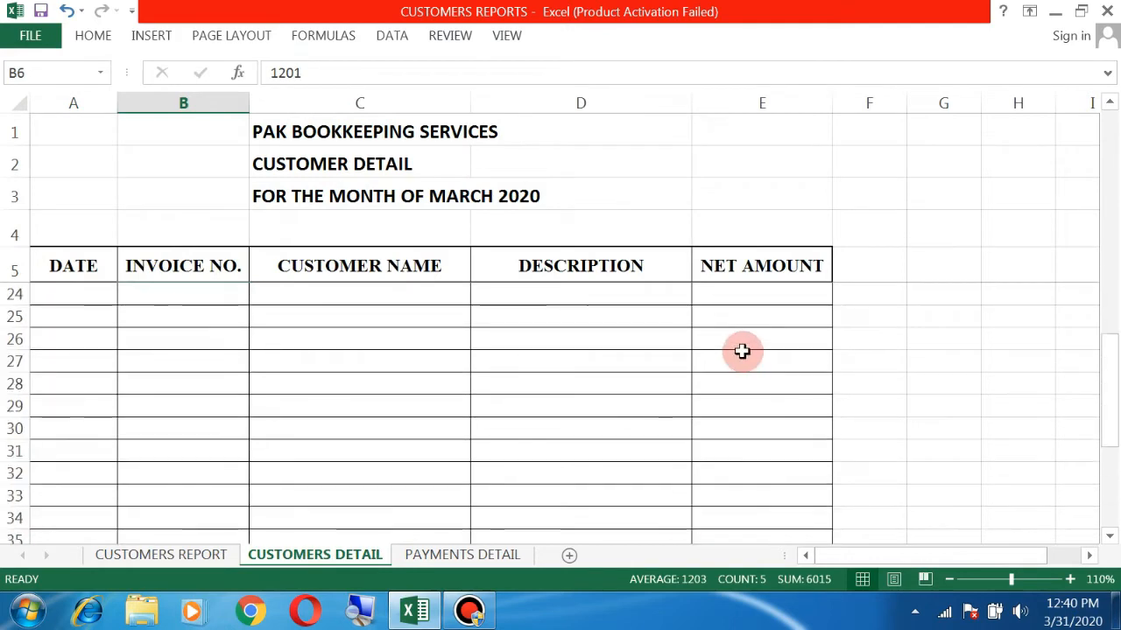
pyautogui.scroll(-5, 745, 397)
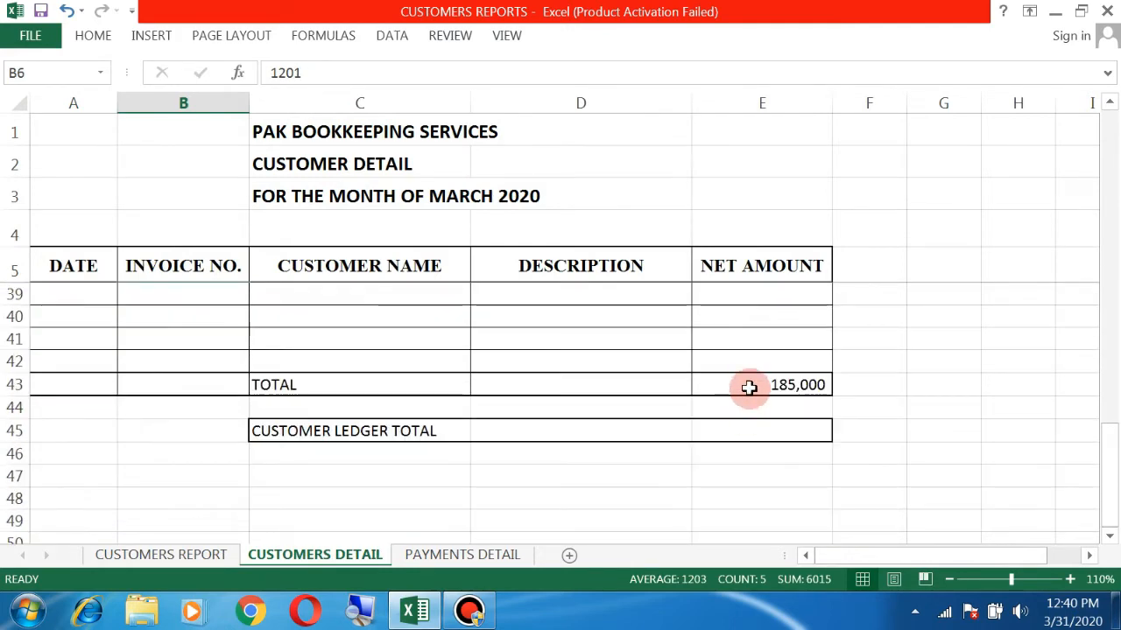
pyautogui.click(748, 386)
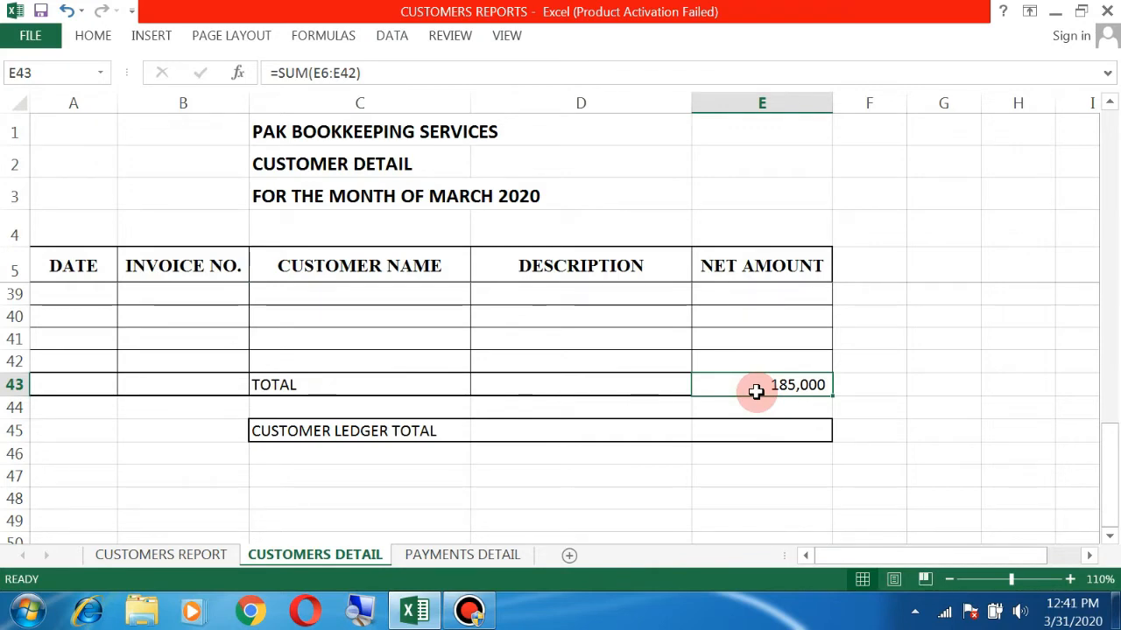
pyautogui.click(205, 558)
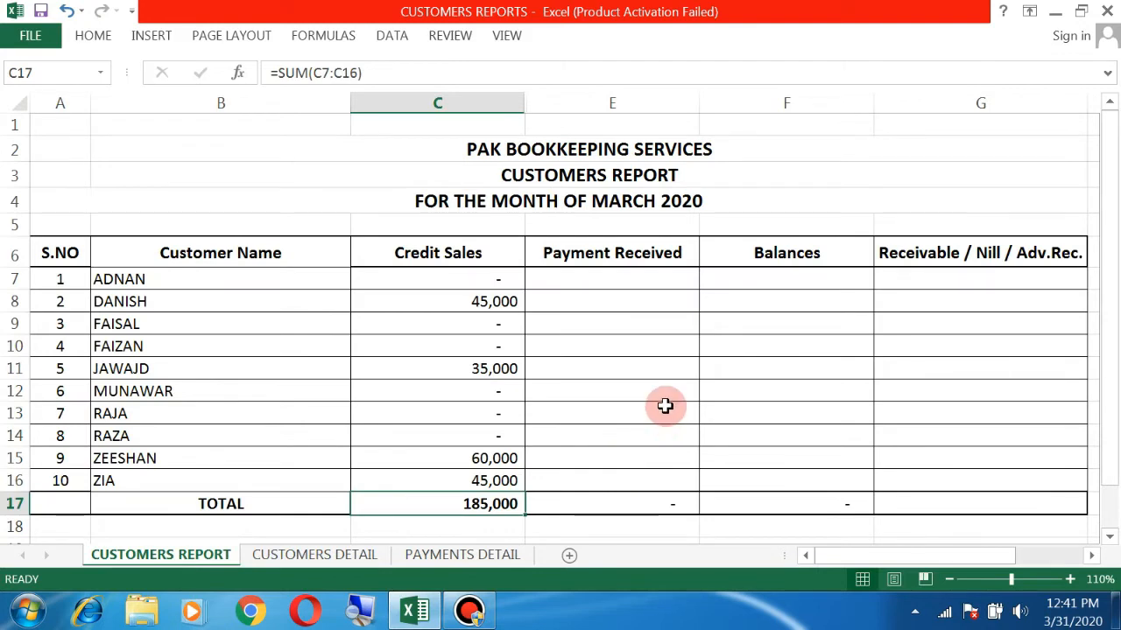
# Step: In E7 under Payment Received, begin a SUMIF formula with the absolute range 'PAYMENTS DETAIL'!$B$6:$B$52 as its range argument
pyautogui.click(595, 280)
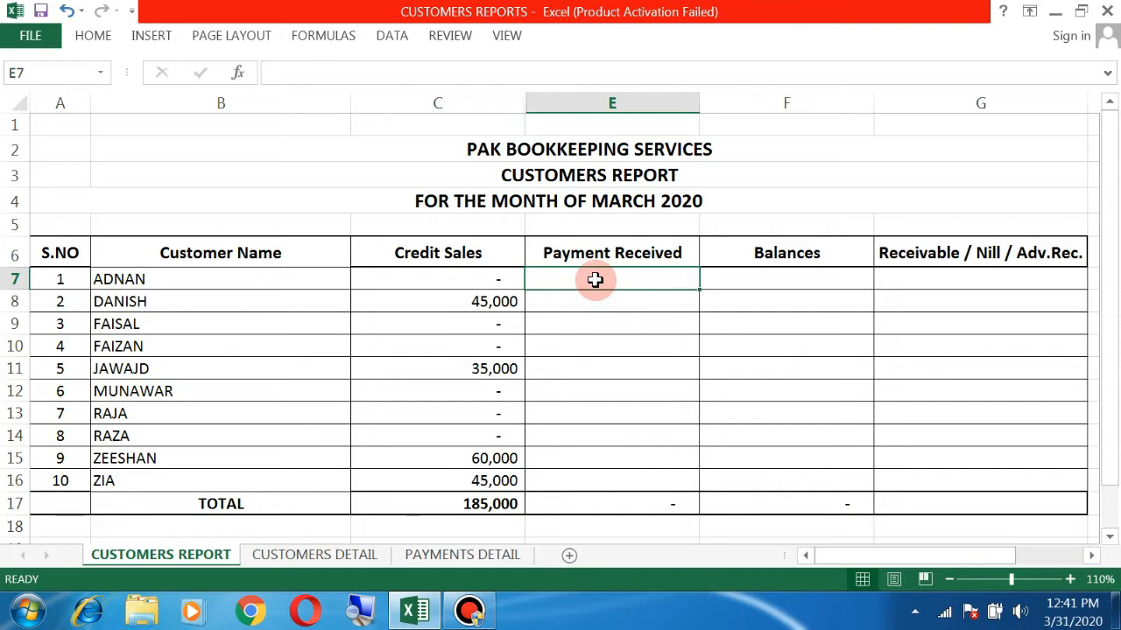
pyautogui.write('=')
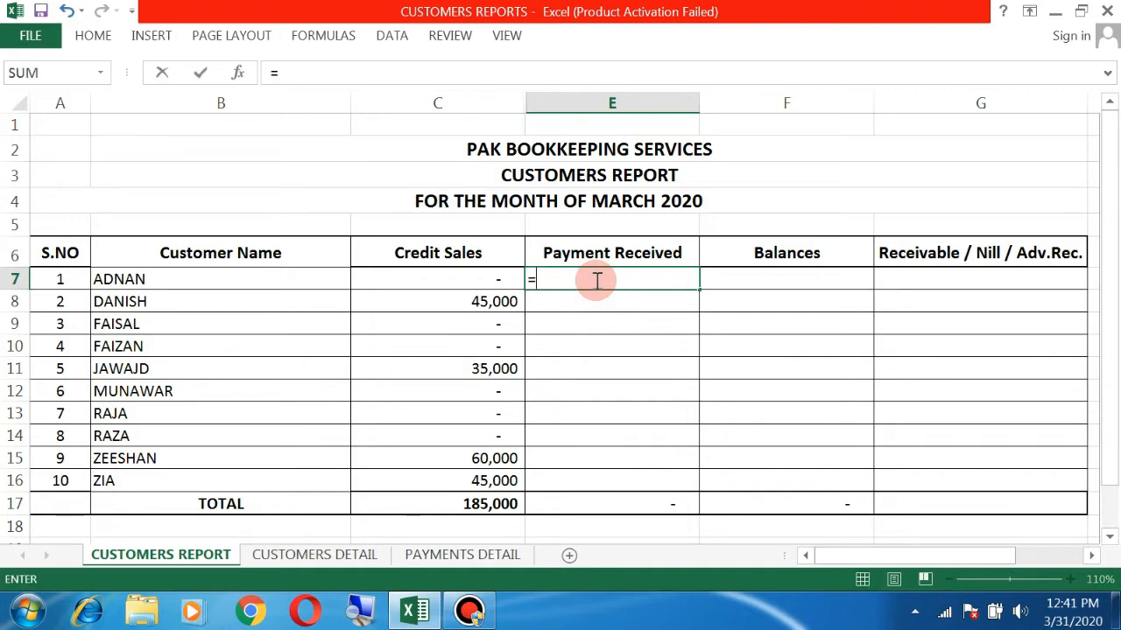
pyautogui.write('sum')
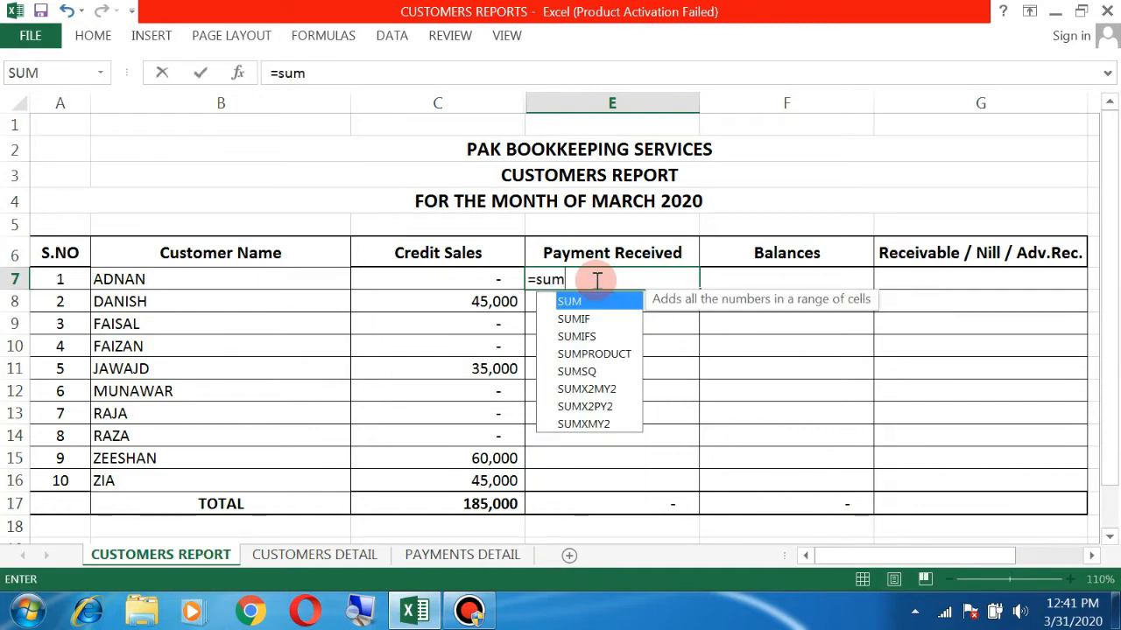
pyautogui.write('if(')
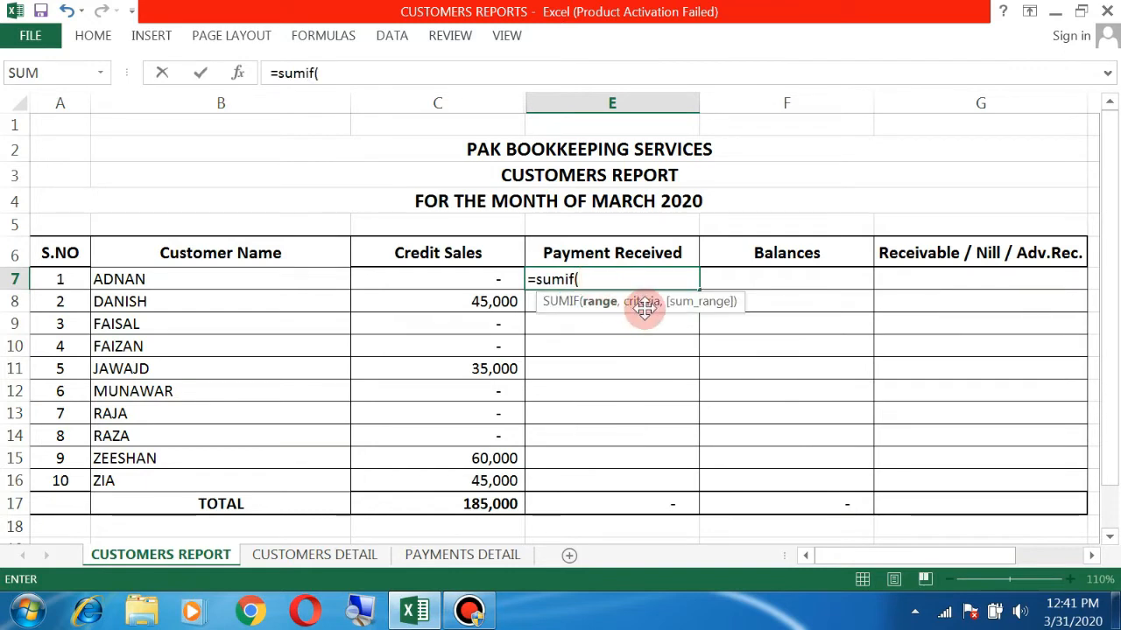
pyautogui.click(453, 556)
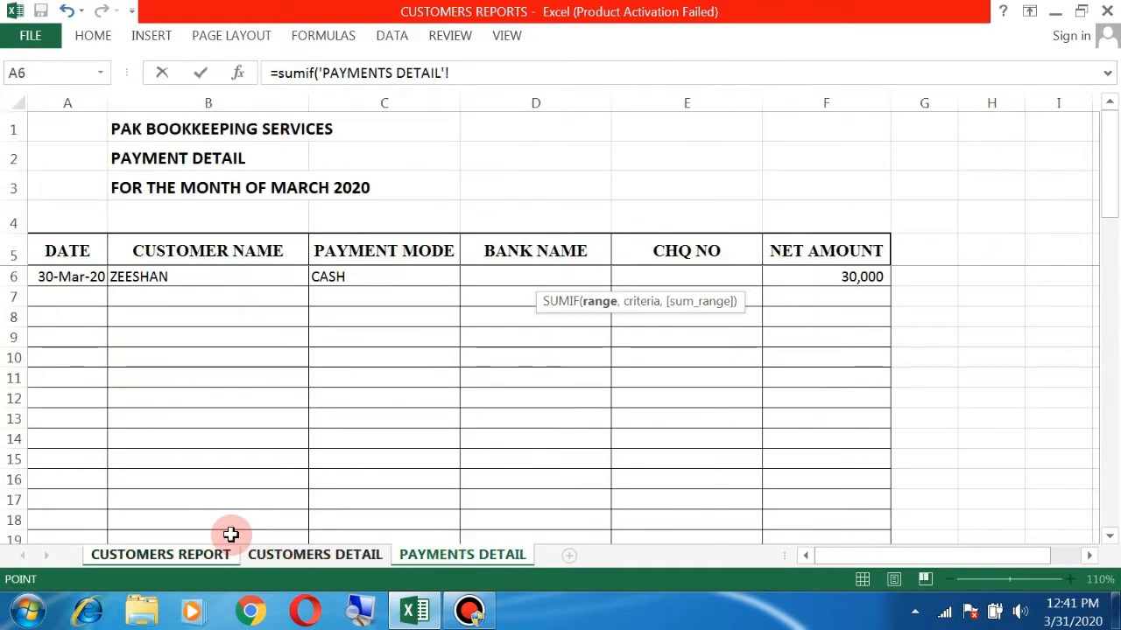
pyautogui.click(204, 278)
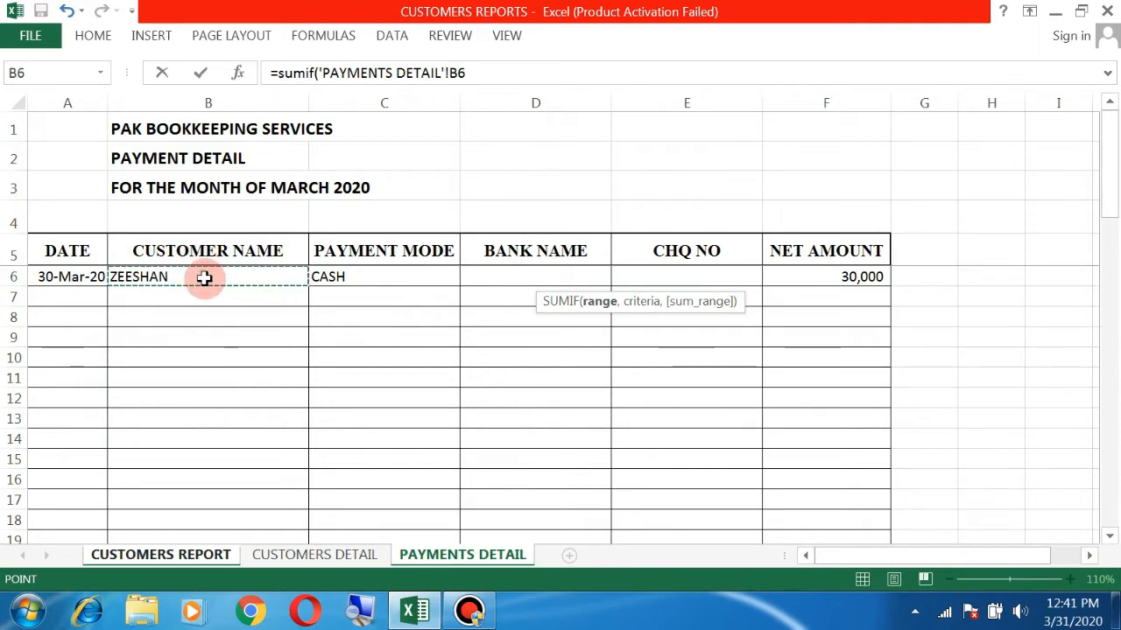
pyautogui.moveTo(204, 278); pyautogui.dragTo(168, 441)
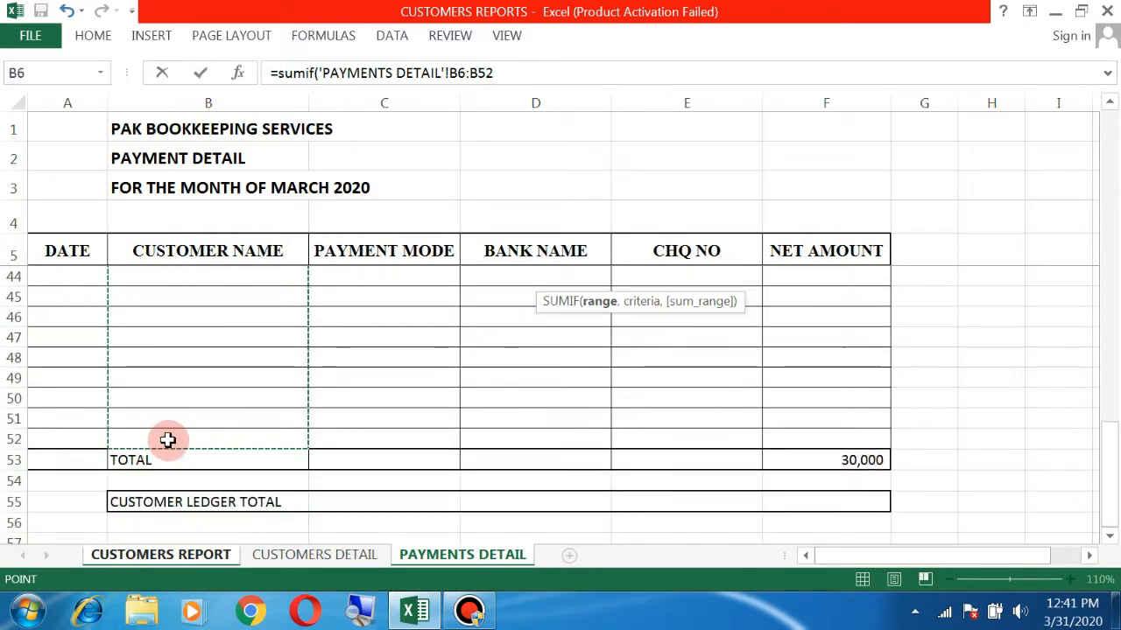
pyautogui.press('F4')
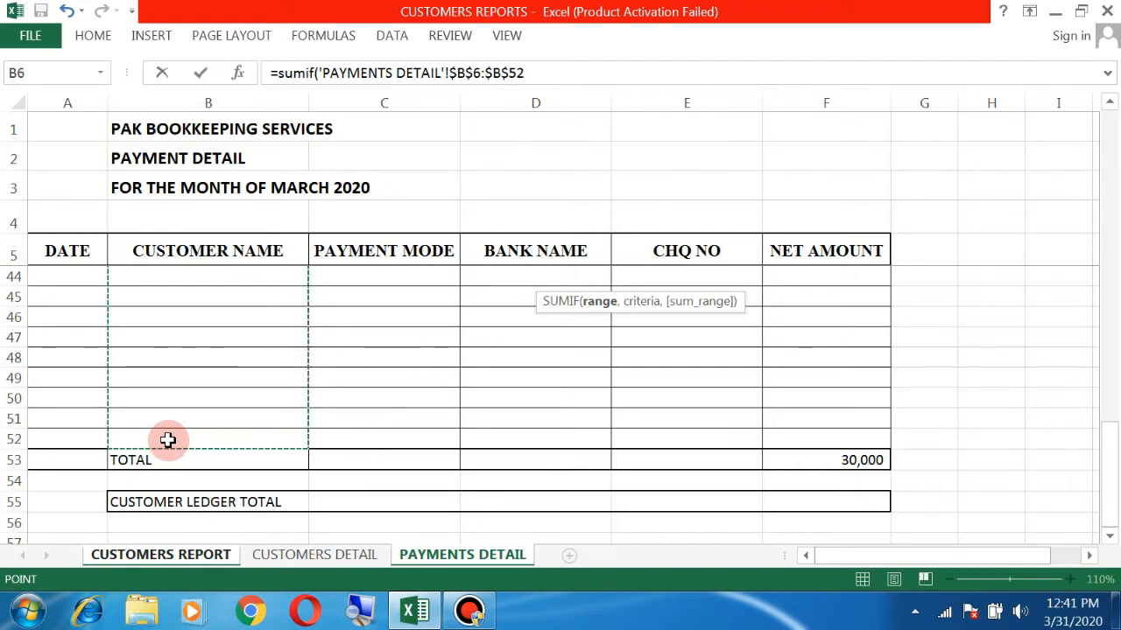
pyautogui.write(',')
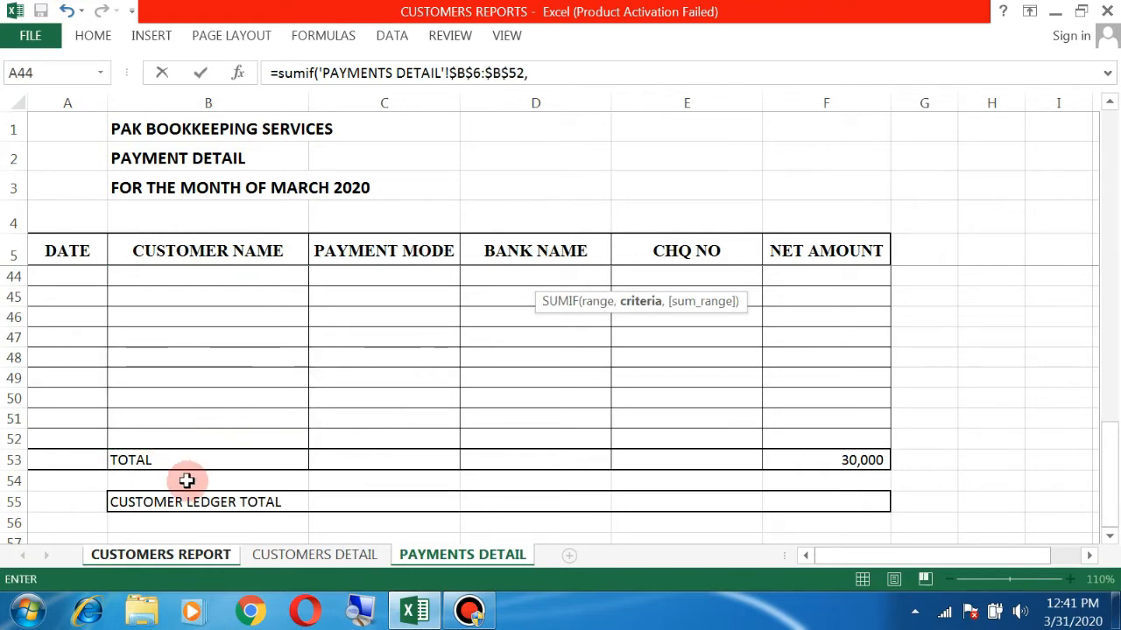
# Step: Add the first customer's name cell B7 of the CUSTOMERS REPORT sheet as the criteria of the Payment Received SUMIF
pyautogui.click(179, 560)
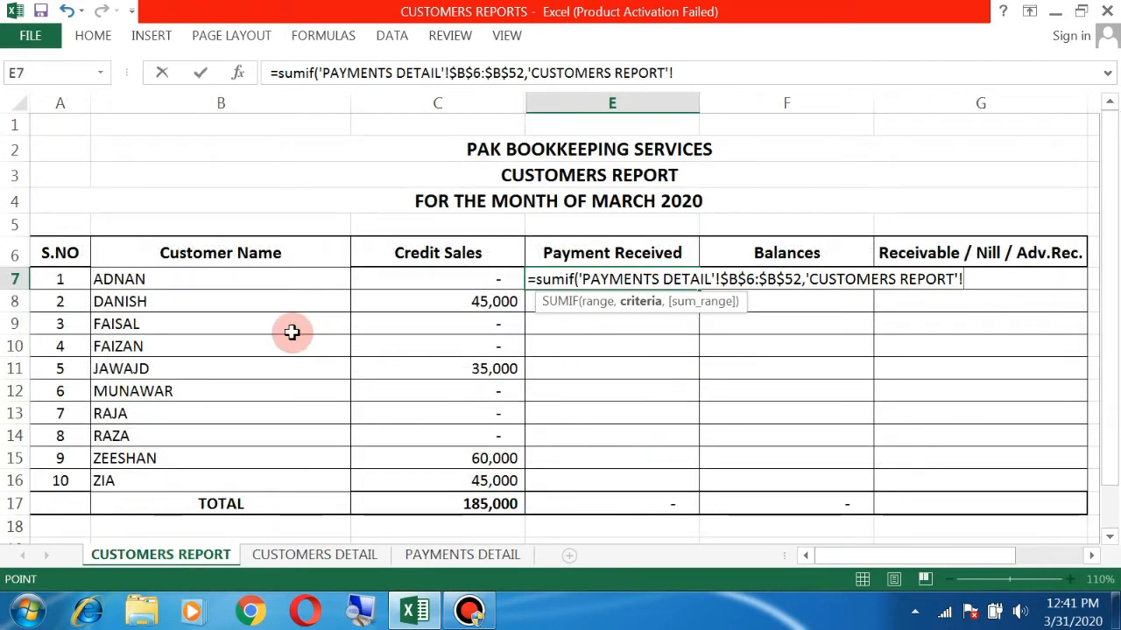
pyautogui.click(208, 280)
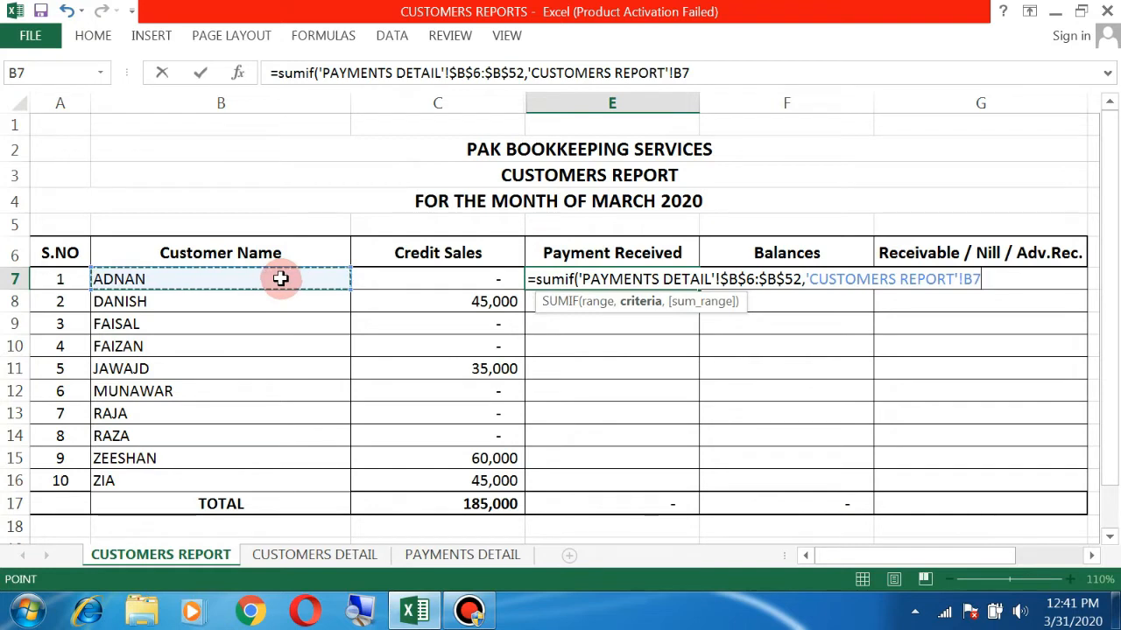
pyautogui.write(',')
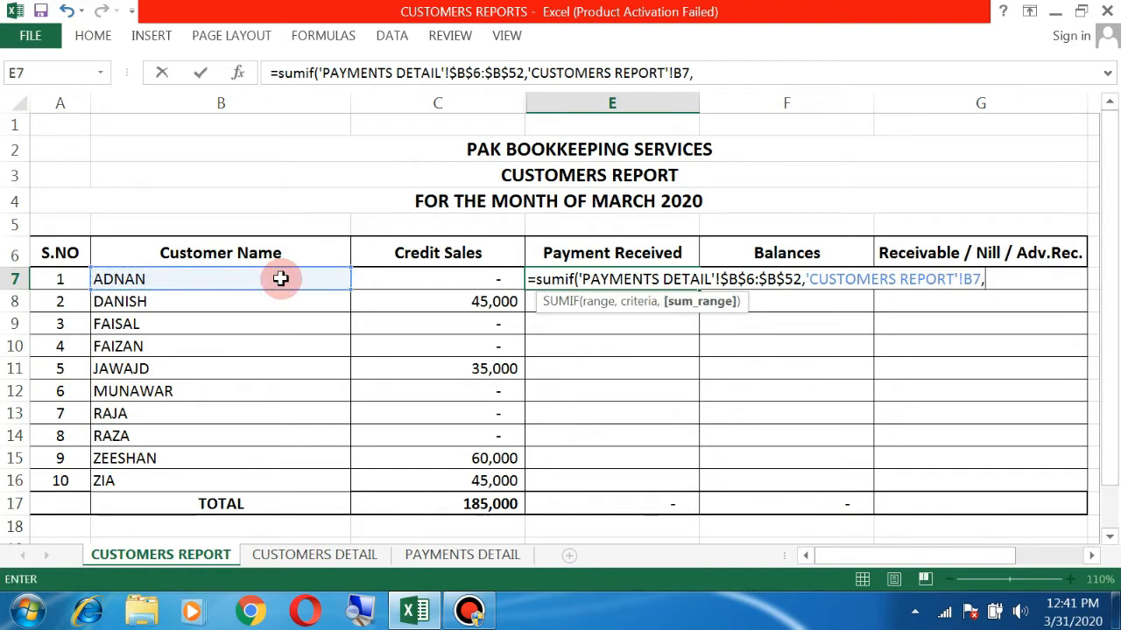
# Step: Complete the SUMIF with the absolute net amount range 'PAYMENTS DETAIL'!$F$6:$F$52 as sum range and enter the formula
pyautogui.click(483, 555)
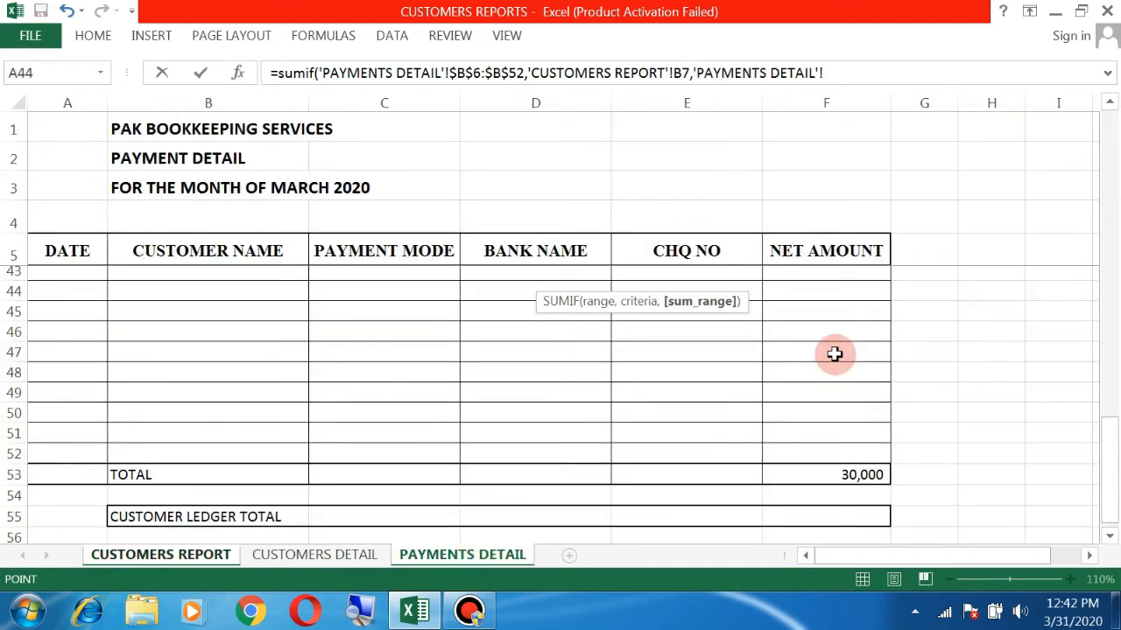
pyautogui.scroll(13, 835, 352)
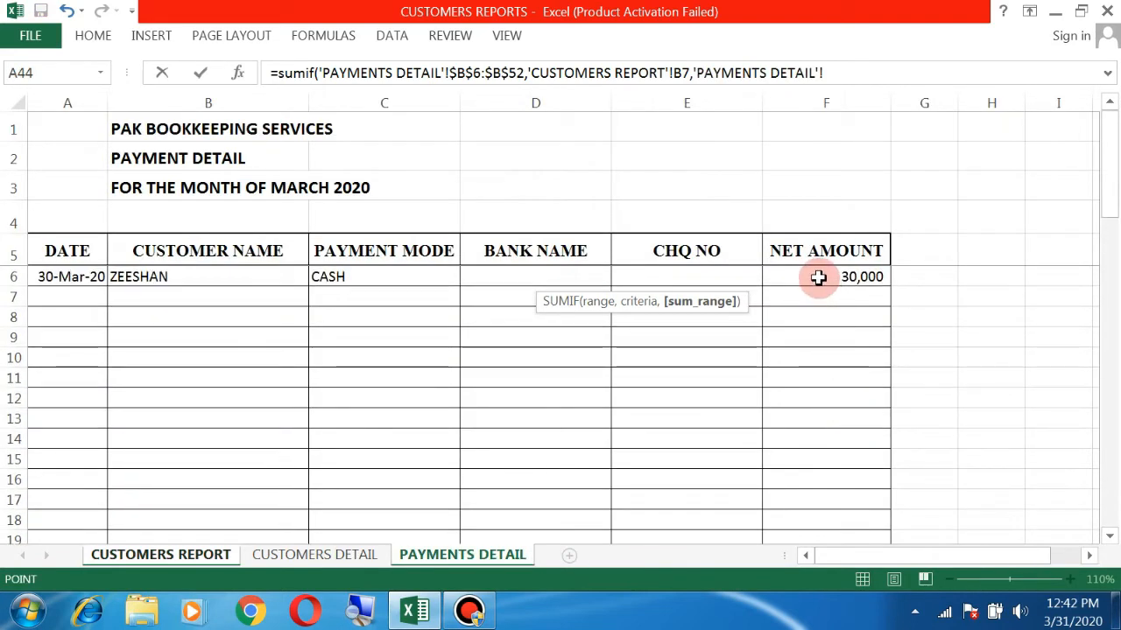
pyautogui.click(818, 277)
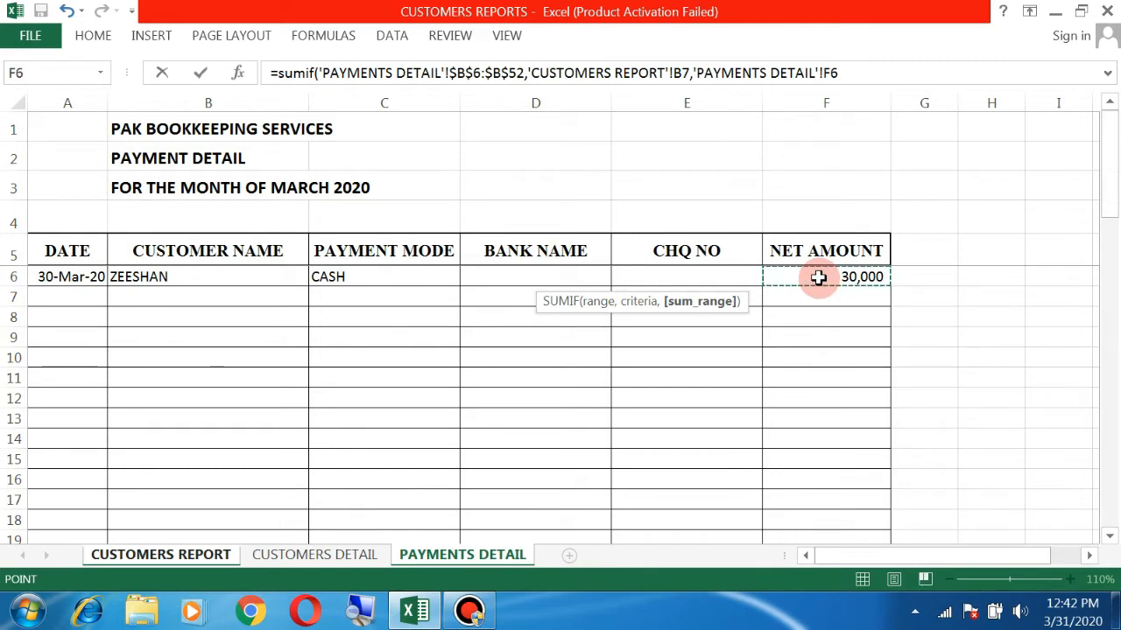
pyautogui.hotkey('ctrl', 'shift', 'Down')
pyautogui.hotkey('shift', 'Up')
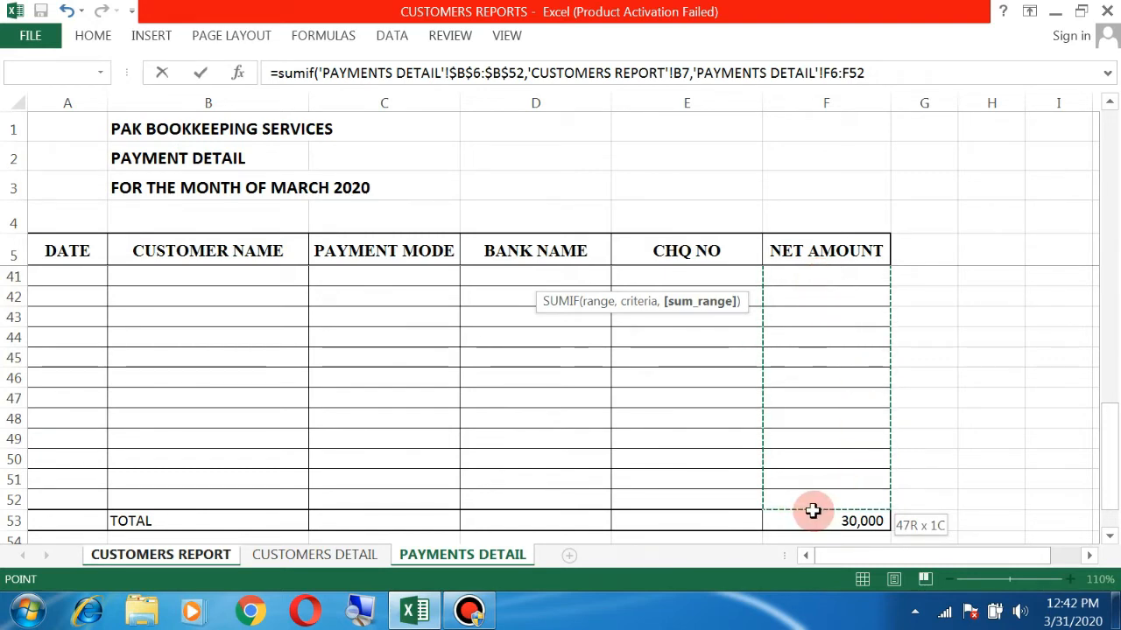
pyautogui.press('F4')
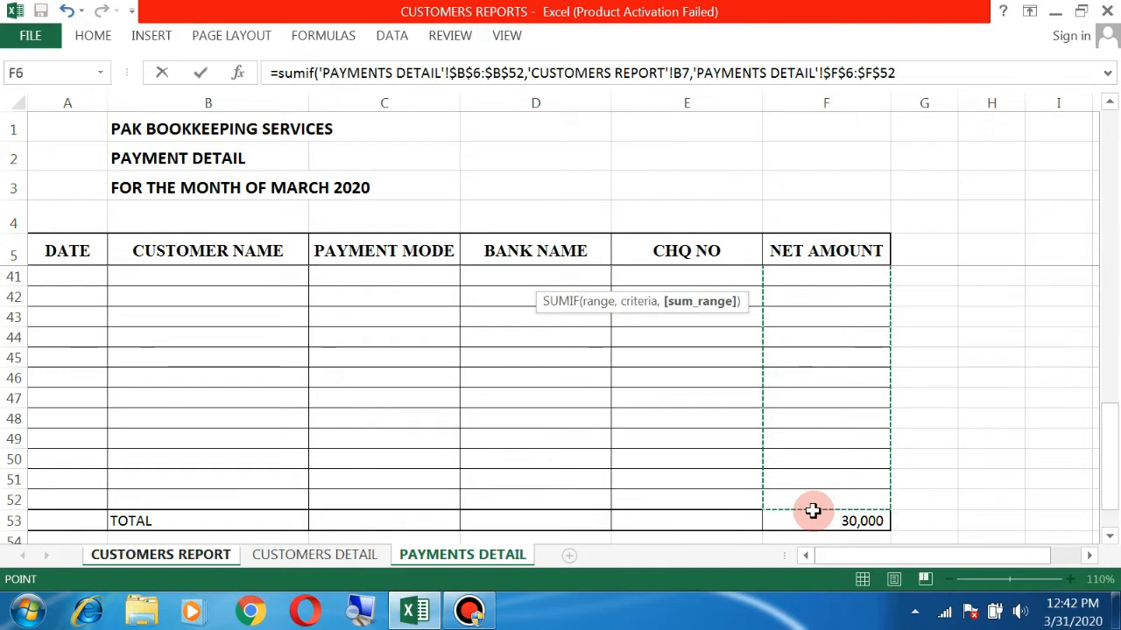
pyautogui.press('Return')
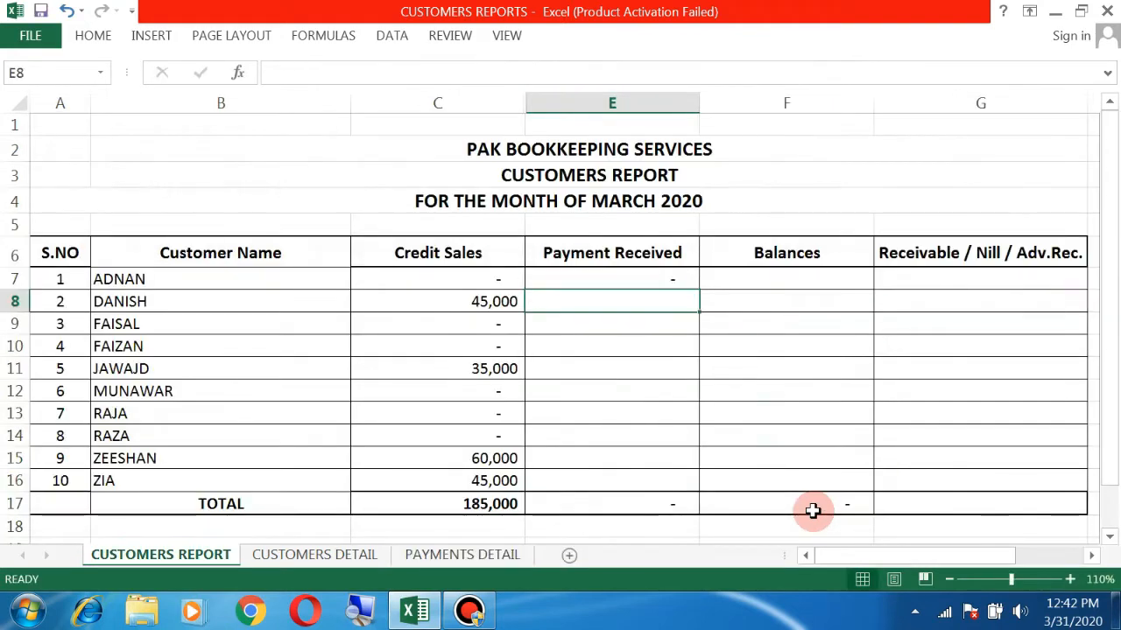
# Step: Copy the Payment Received formula from E7 to E8:E16 for the remaining customers
pyautogui.press('Up')
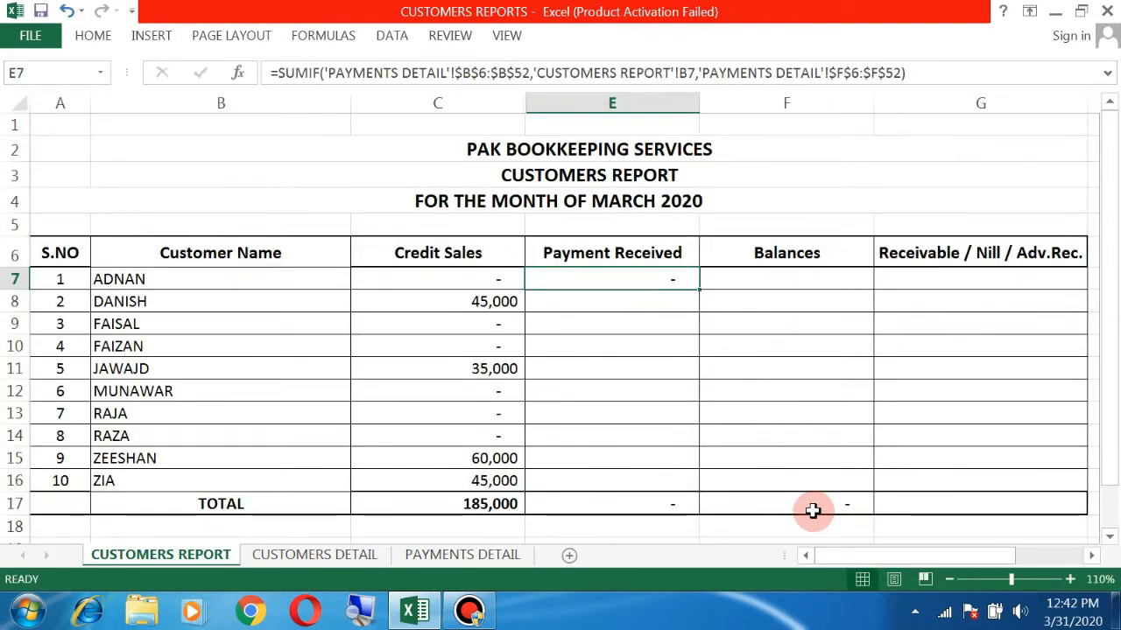
pyautogui.hotkey('ctrl', 'c')
pyautogui.press('Down')
pyautogui.hotkey('shift', 'Down')
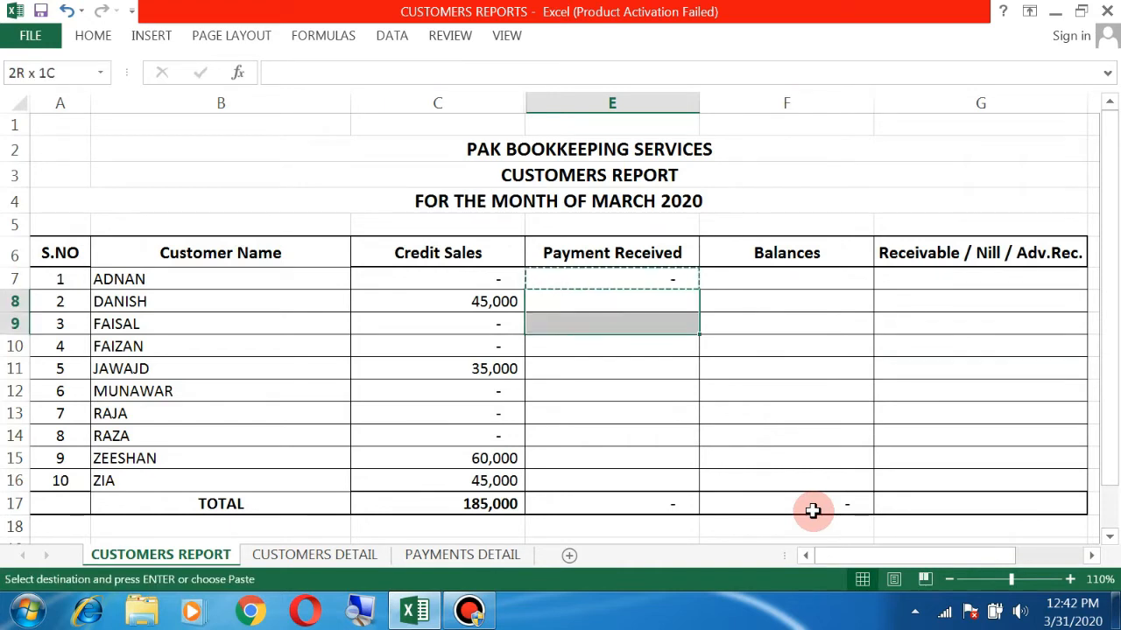
pyautogui.hotkey('shift', 'Down')
pyautogui.hotkey('shift', 'Down')
pyautogui.hotkey('shift', 'Down')
pyautogui.hotkey('shift', 'Down')
pyautogui.hotkey('shift', 'Down')
pyautogui.hotkey('shift', 'Down')
pyautogui.hotkey('shift', 'Down')
pyautogui.hotkey('ctrl', 'v')
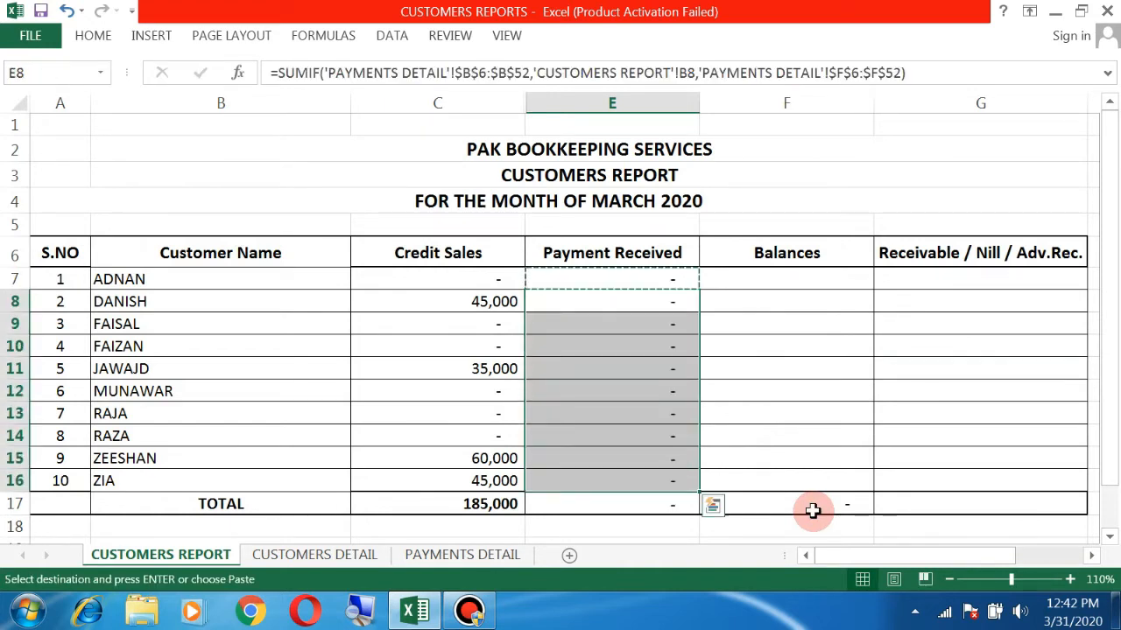
pyautogui.press('Escape')
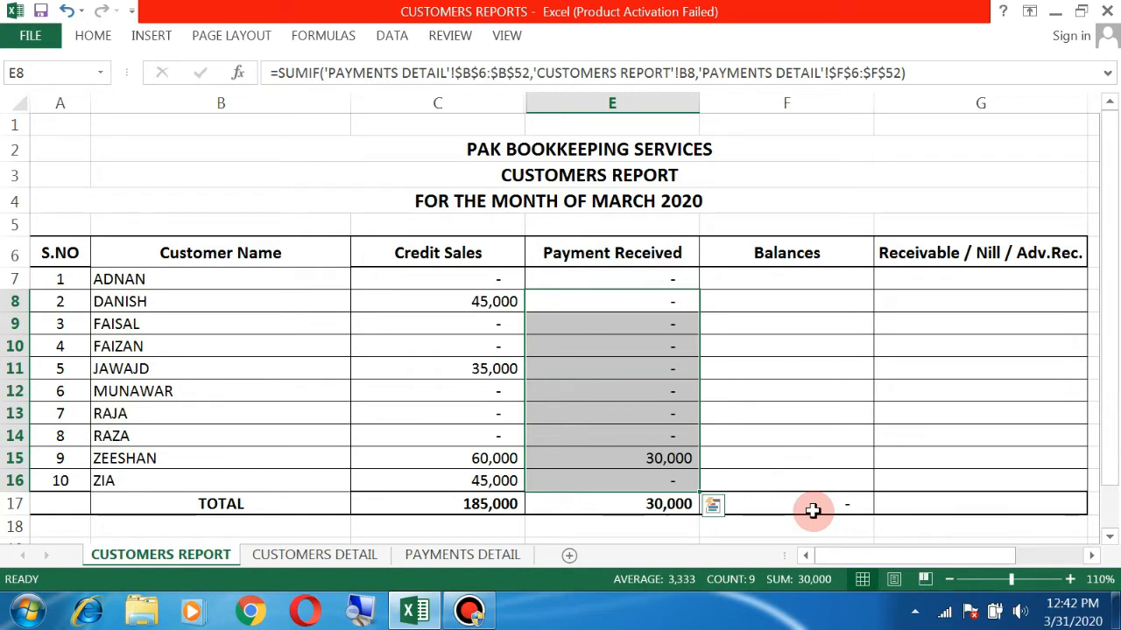
# Step: Check the payment in E15 against the entry in row 6 of the PAYMENTS DETAIL sheet, and return to the CUSTOMERS REPORT sheet
pyautogui.click(644, 461)
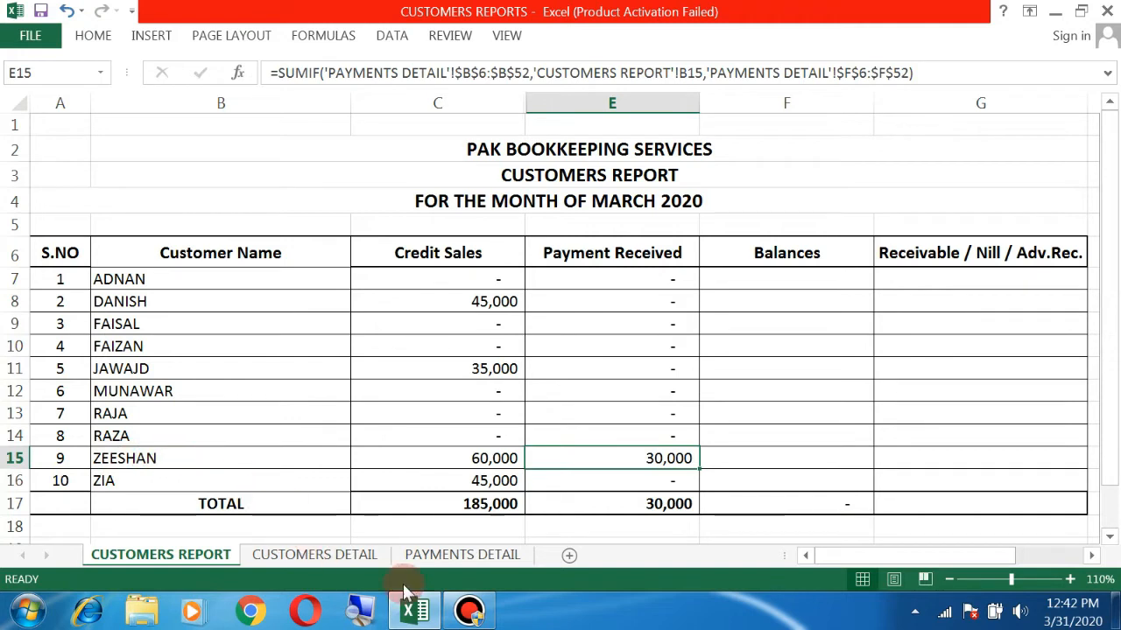
pyautogui.click(469, 557)
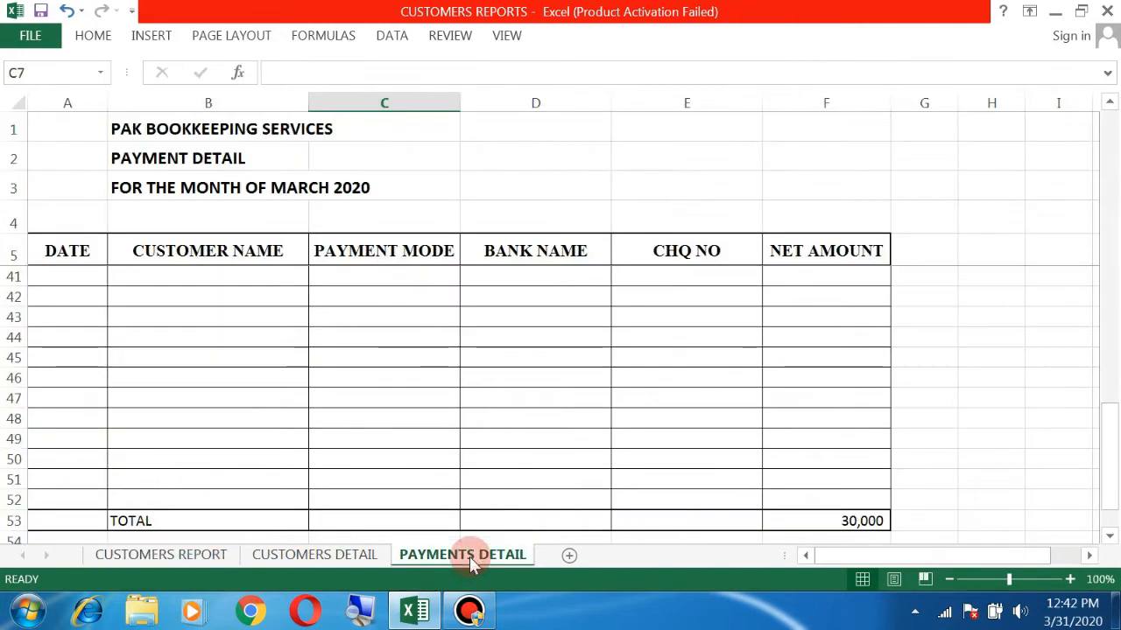
pyautogui.scroll(1, 938, 280)
pyautogui.scroll(11, 938, 280)
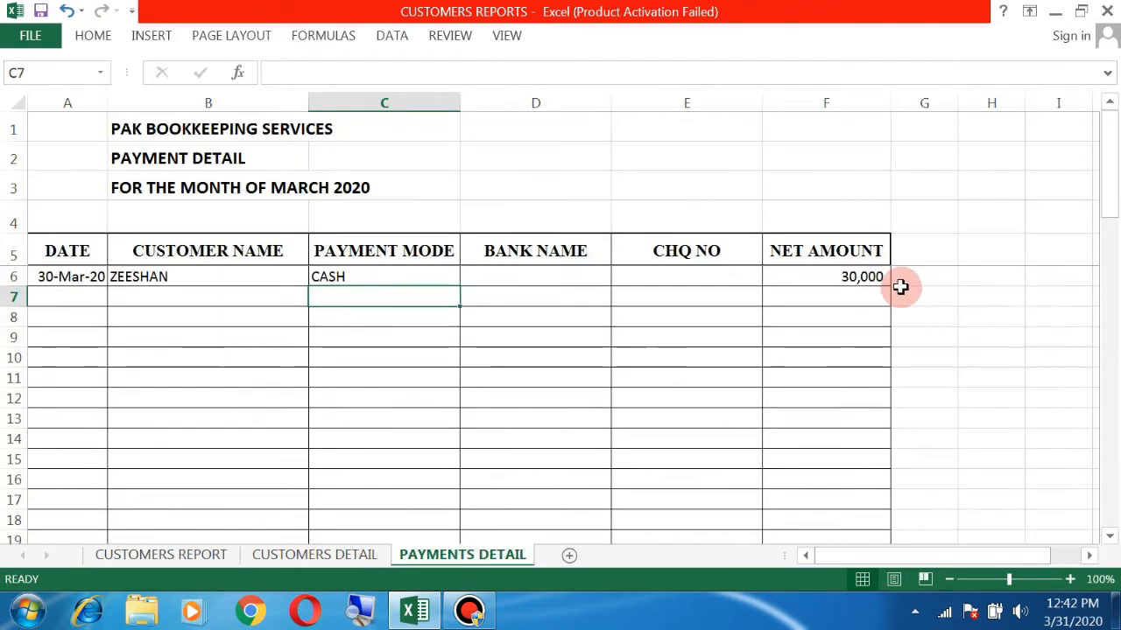
pyautogui.click(790, 290)
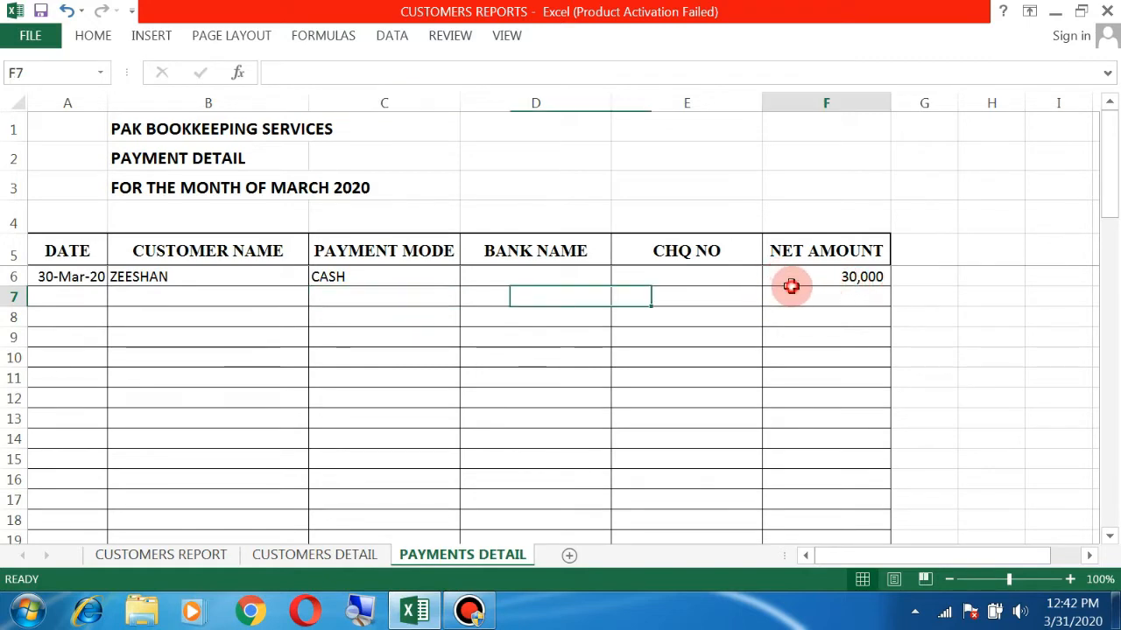
pyautogui.click(791, 273)
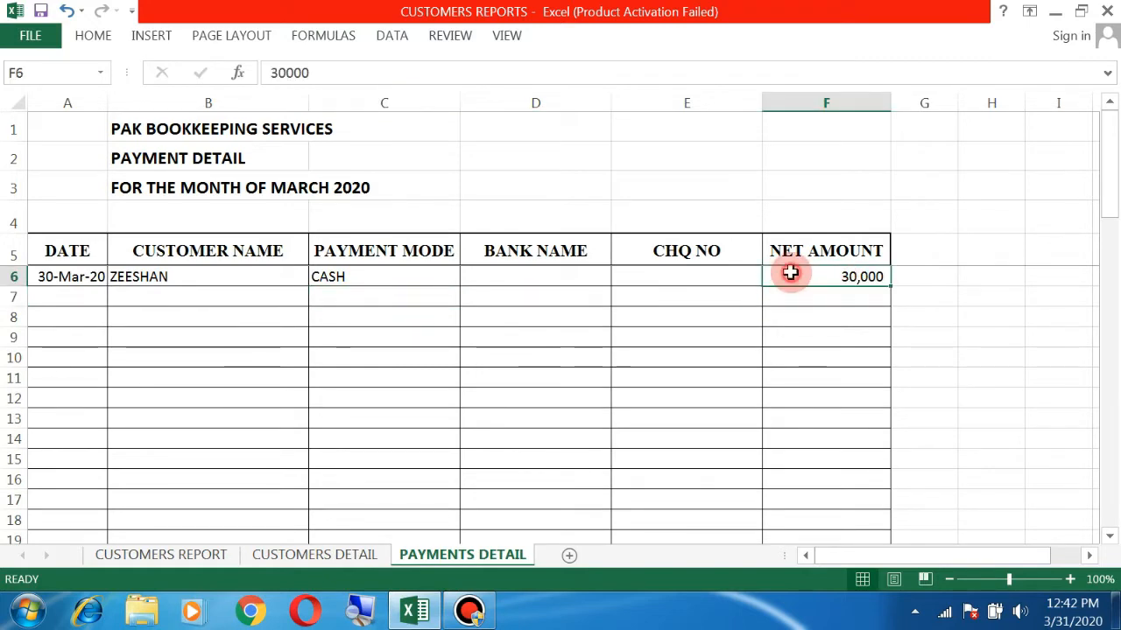
pyautogui.click(376, 281)
pyautogui.click(161, 296)
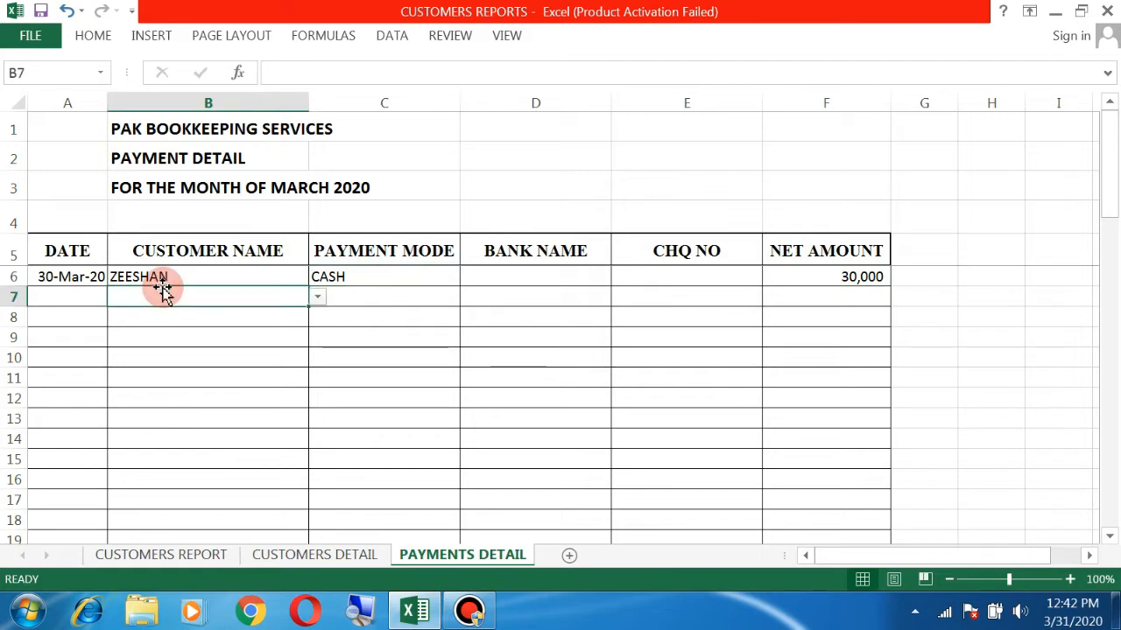
pyautogui.click(162, 554)
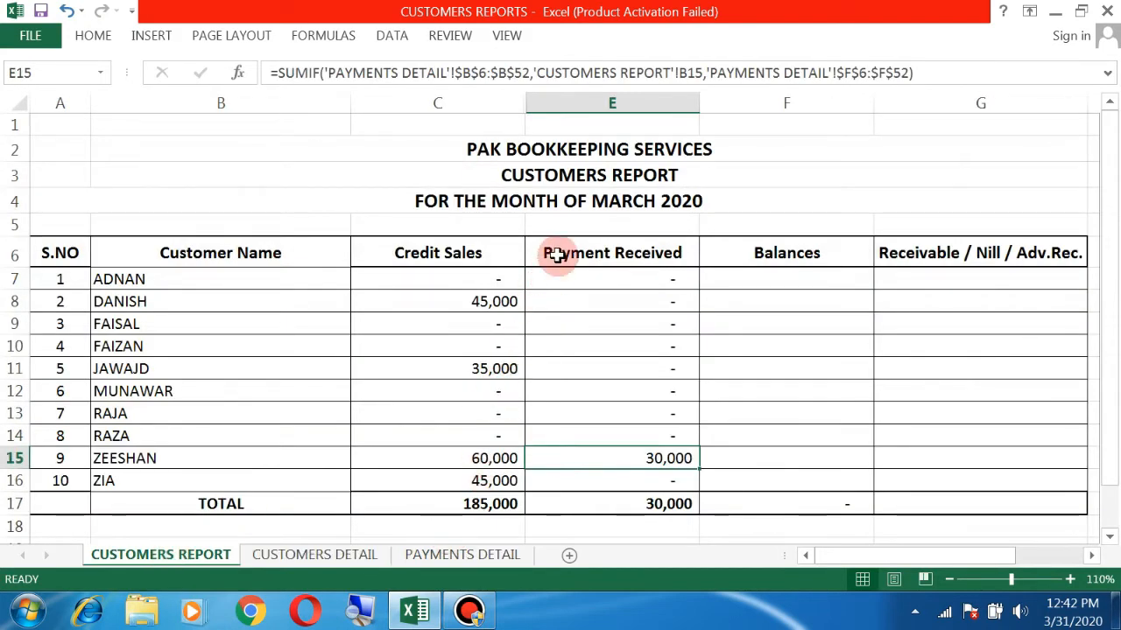
# Step: Enter the formula =C7-E7 in F7 to calculate the first customer's balance
pyautogui.click(768, 279)
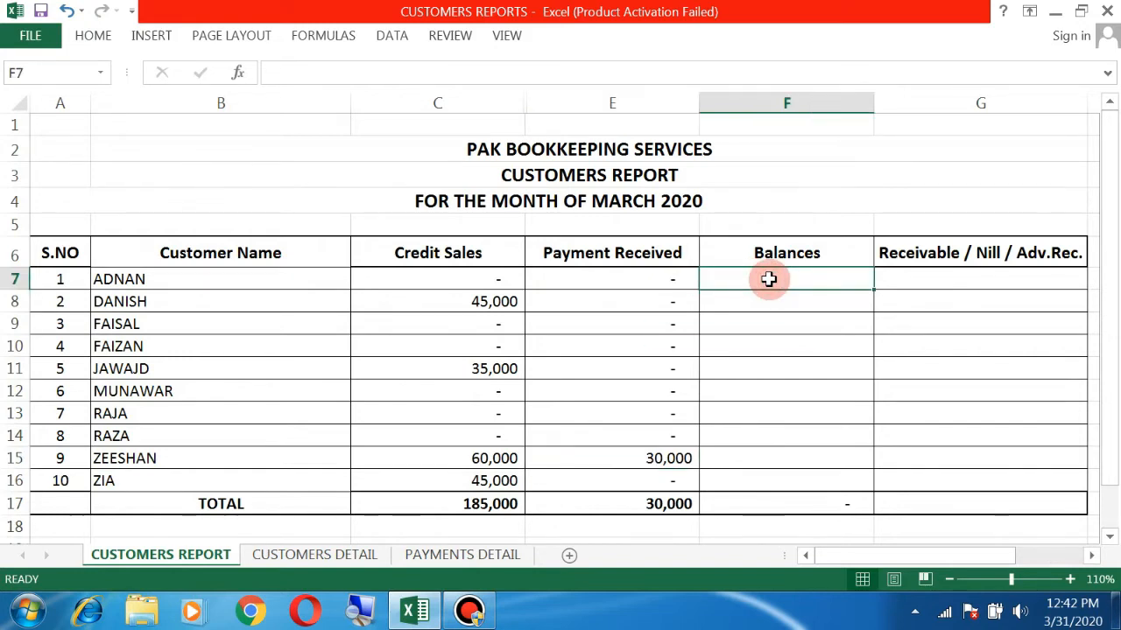
pyautogui.write('=')
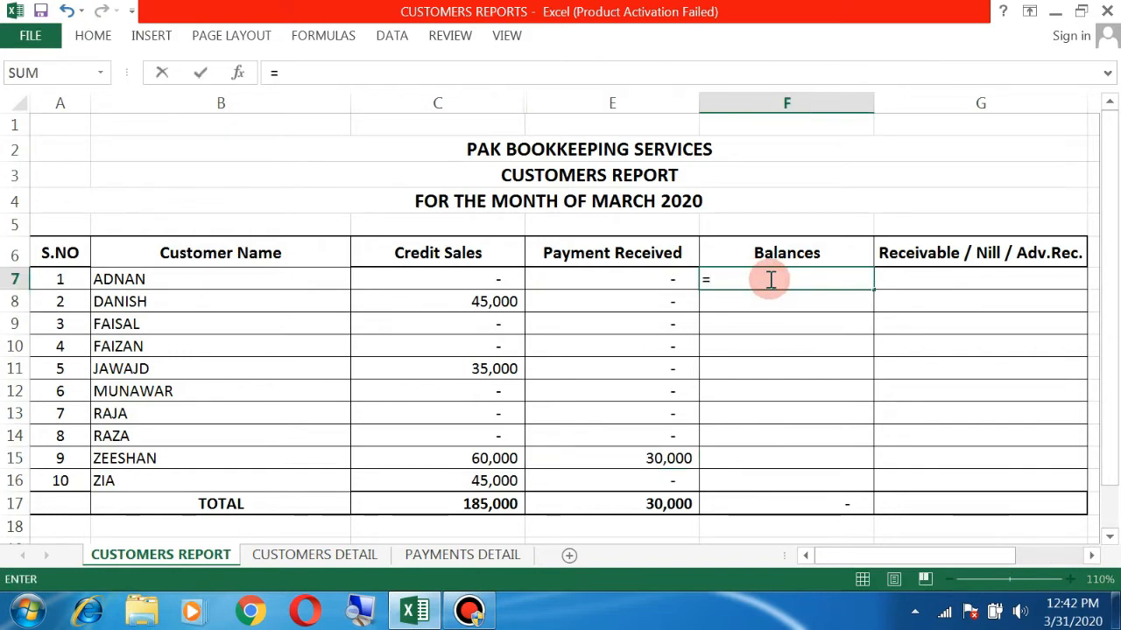
pyautogui.click(432, 277)
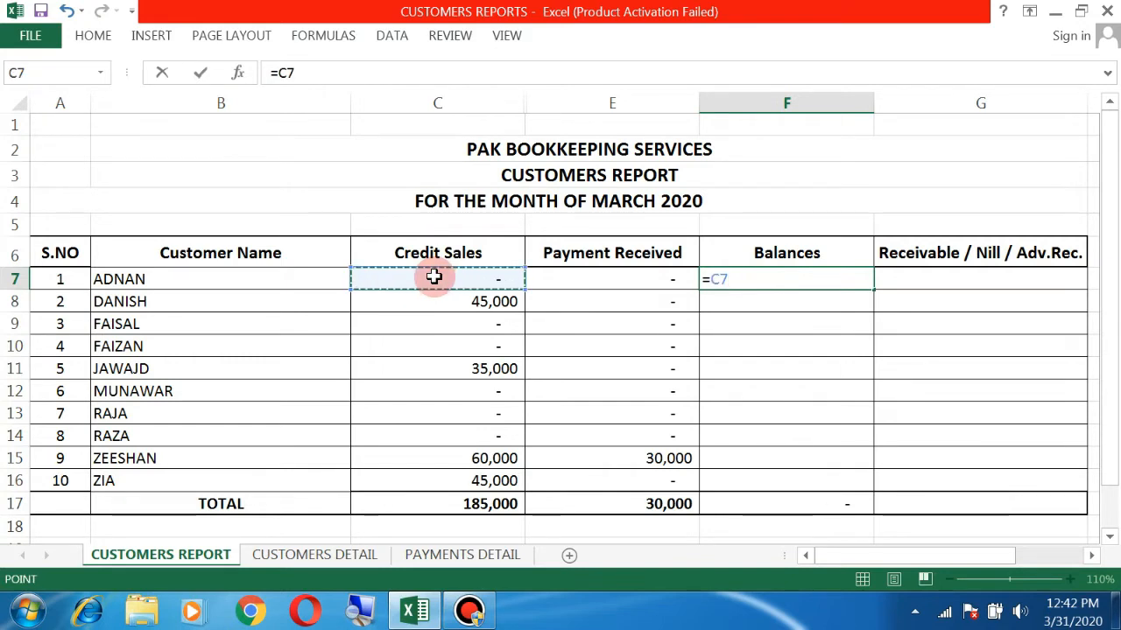
pyautogui.write('-')
pyautogui.click(587, 285)
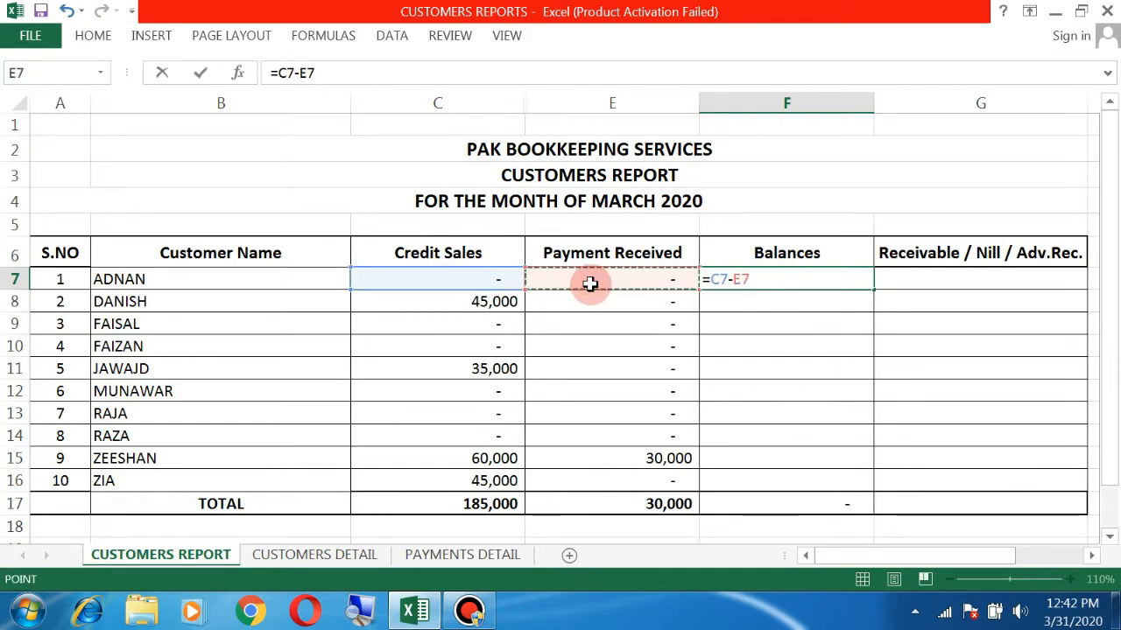
pyautogui.press('Return')
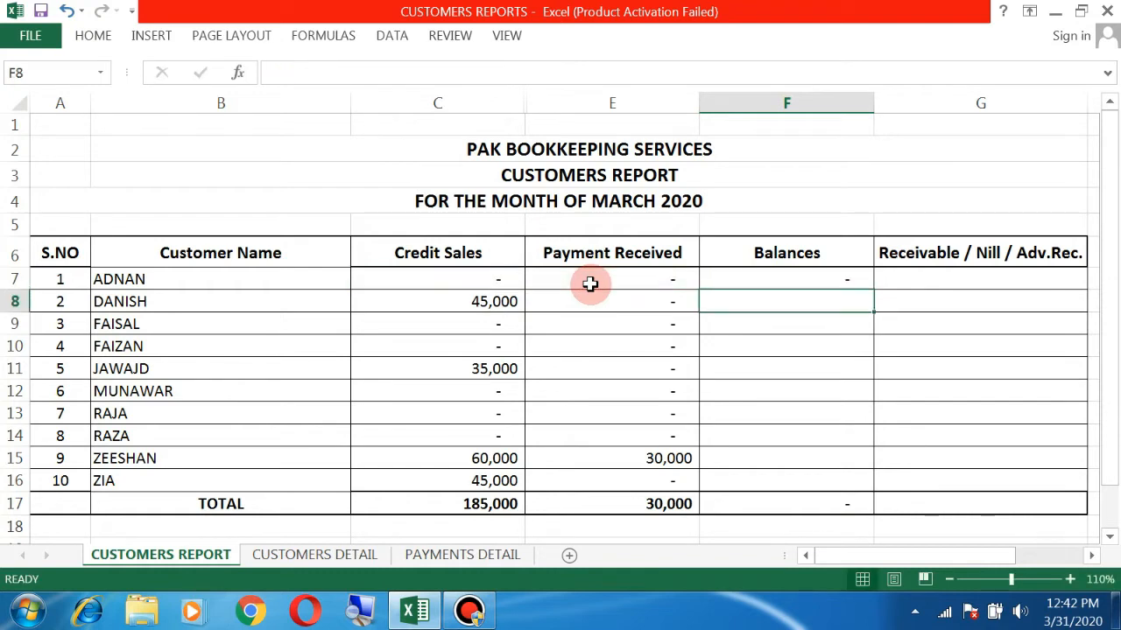
# Step: Try inserting a blank column before Credit Sales, and undo the insertion
pyautogui.click(394, 286)
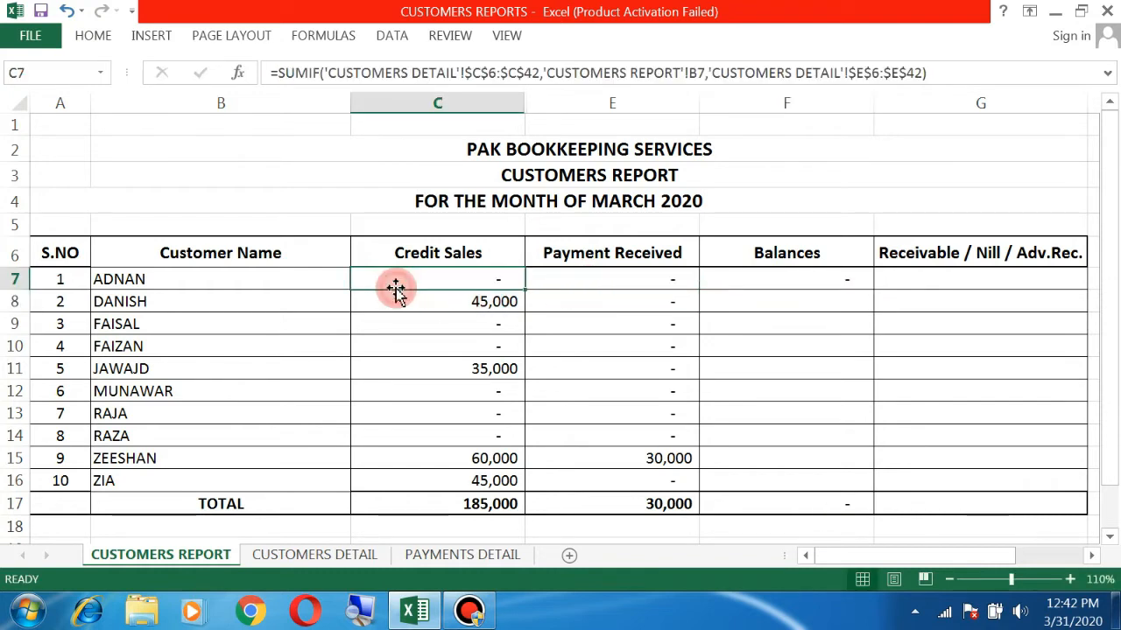
pyautogui.rightClick(388, 106)
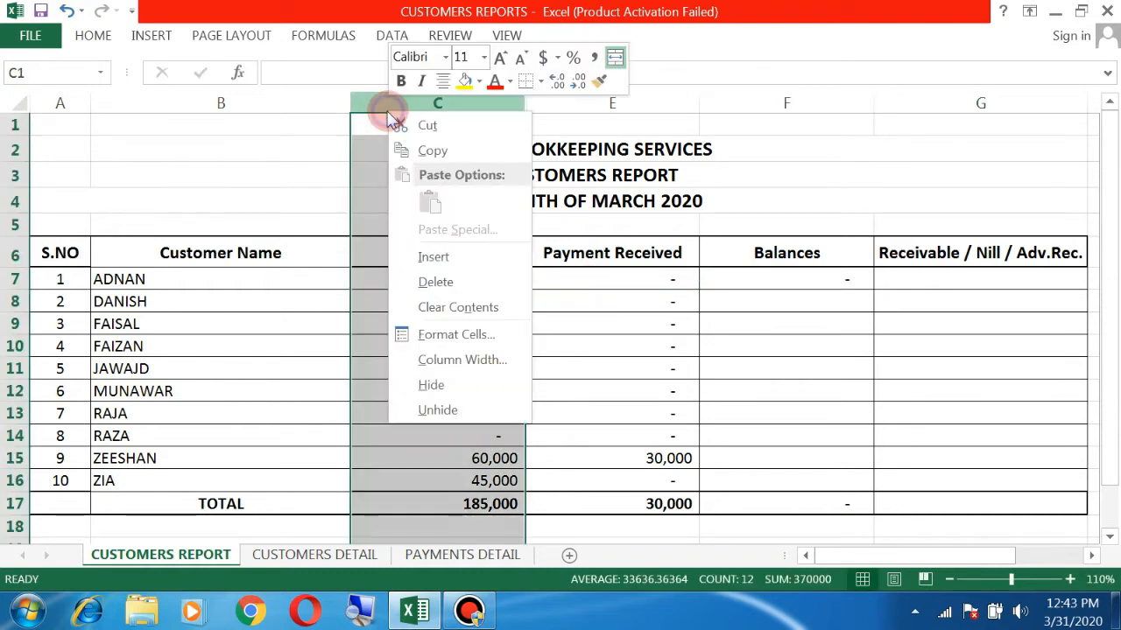
pyautogui.click(432, 256)
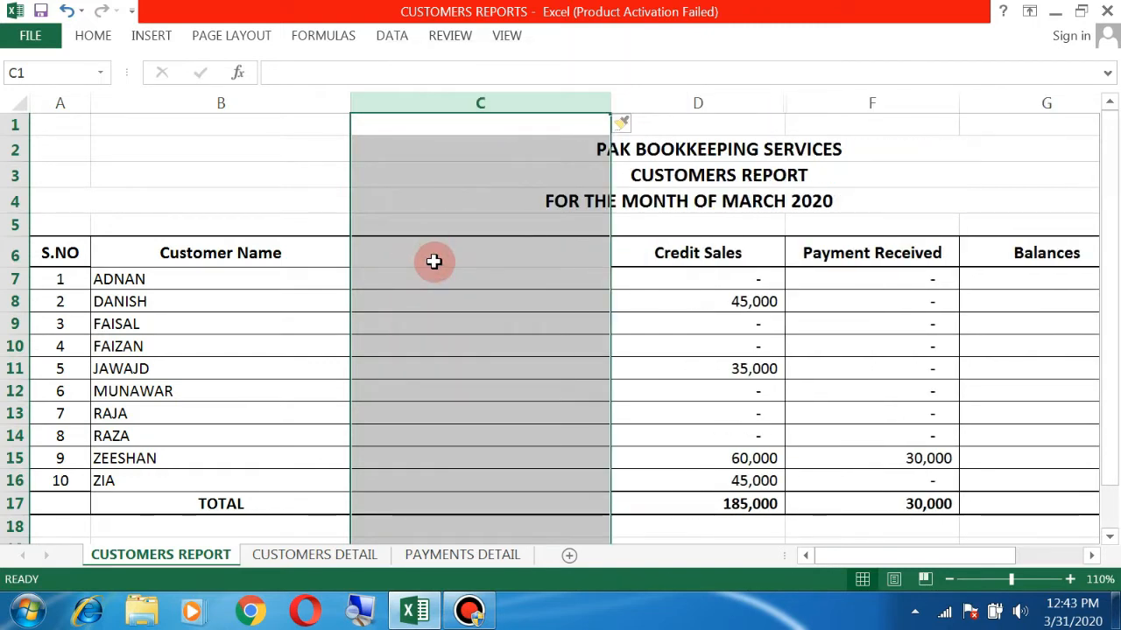
pyautogui.click(432, 252)
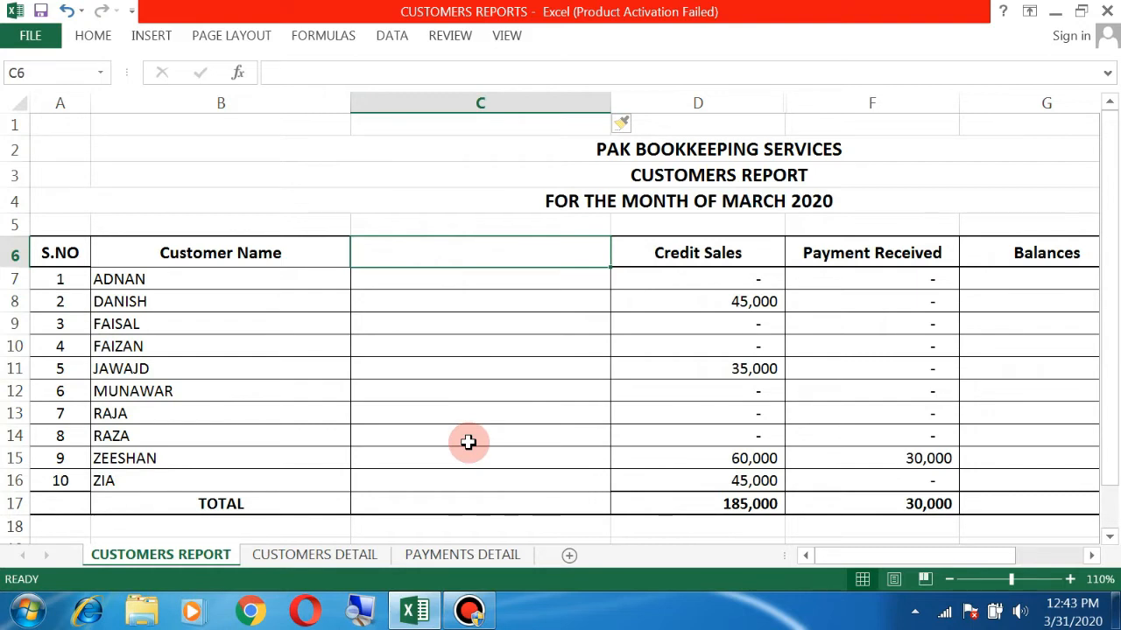
pyautogui.hotkey('ctrl', 'z')
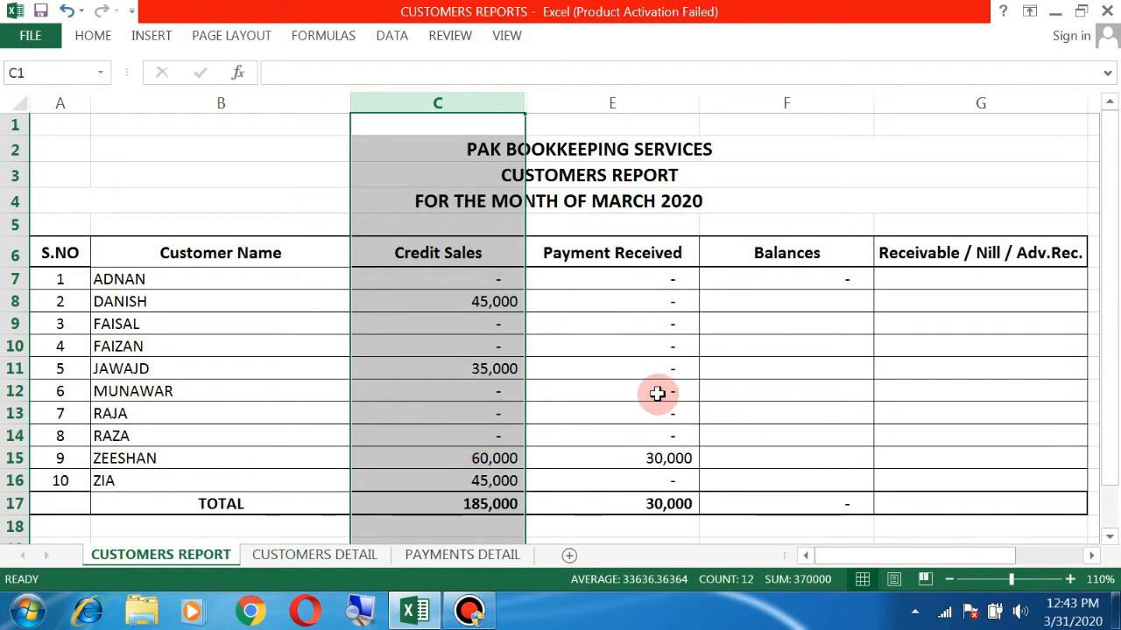
# Step: Review the balance formula in F7 and copy it to F8:F16 for the remaining customers
pyautogui.click(776, 277)
pyautogui.doubleClick(778, 276)
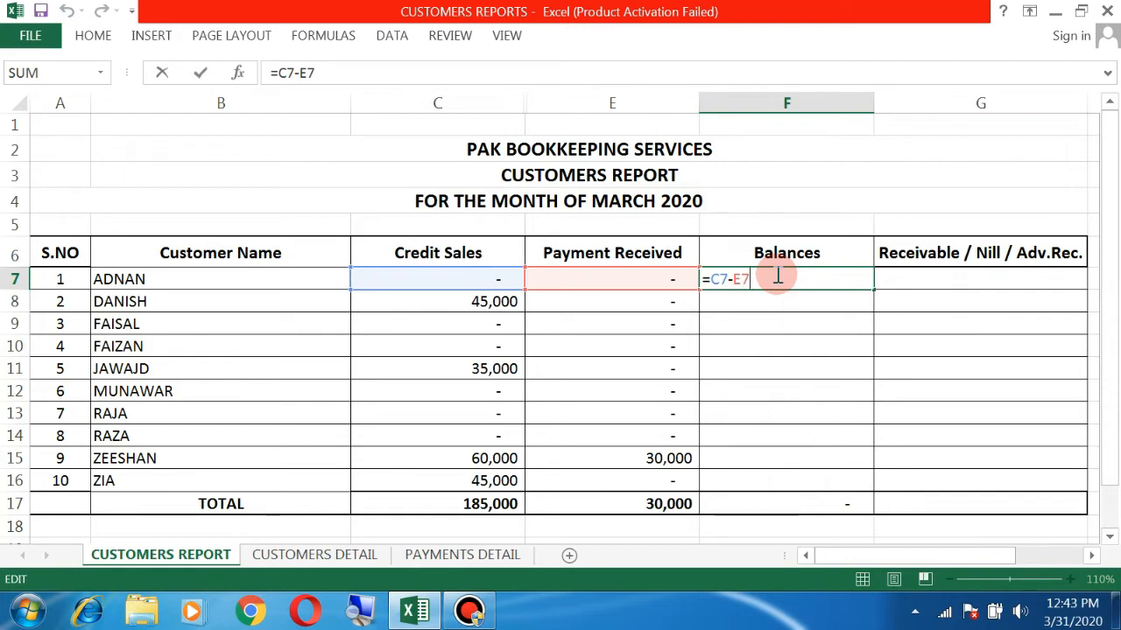
pyautogui.press('Escape')
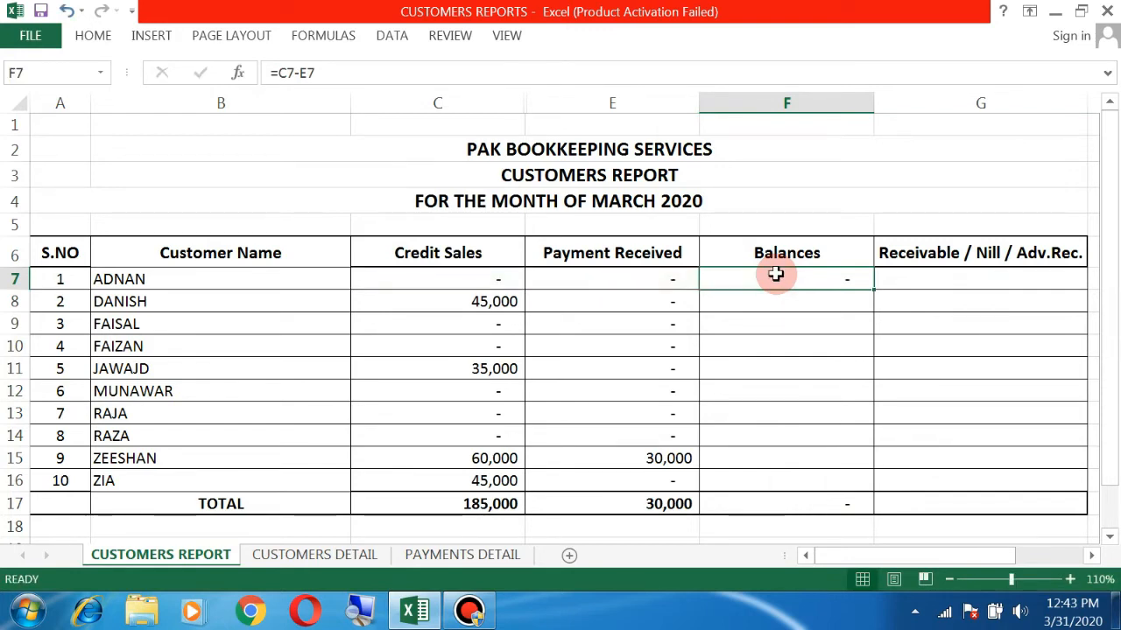
pyautogui.hotkey('ctrl', 'c')
pyautogui.press('Down')
pyautogui.hotkey('shift', 'Down')
pyautogui.hotkey('shift', 'Down')
pyautogui.hotkey('shift', 'Down')
pyautogui.hotkey('shift', 'Down')
pyautogui.hotkey('shift', 'Down')
pyautogui.hotkey('shift', 'Down')
pyautogui.hotkey('shift', 'Down')
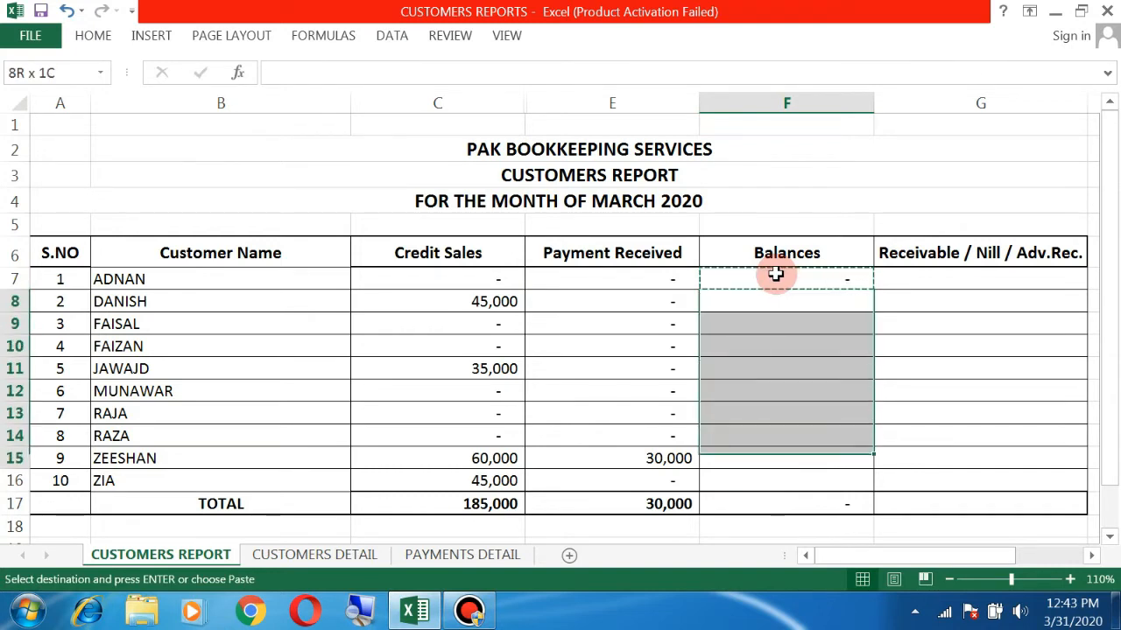
pyautogui.hotkey('shift', 'Down')
pyautogui.press('Return')
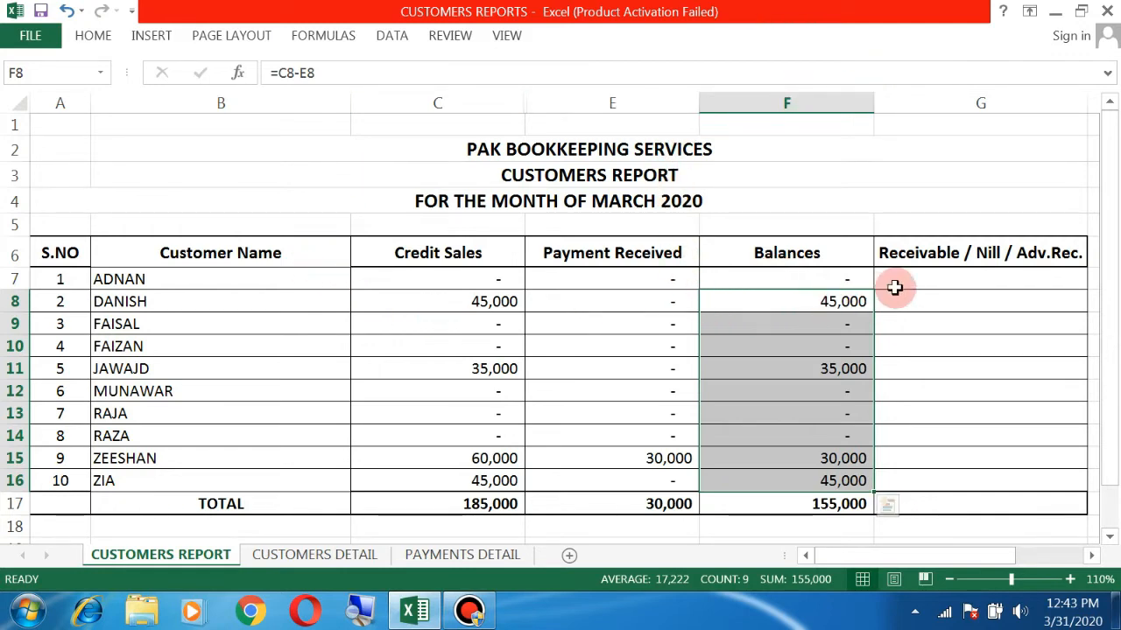
# Step: Start the status formula in G7 with an IF test that returns "NILL" when F7=0
pyautogui.click(931, 278)
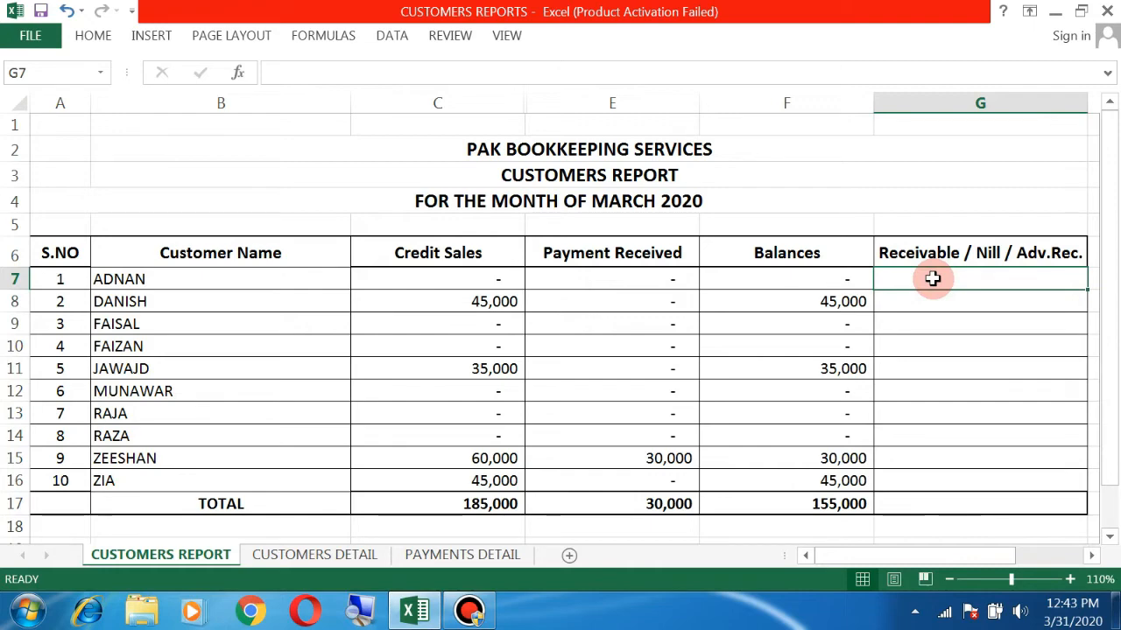
pyautogui.write('=IF')
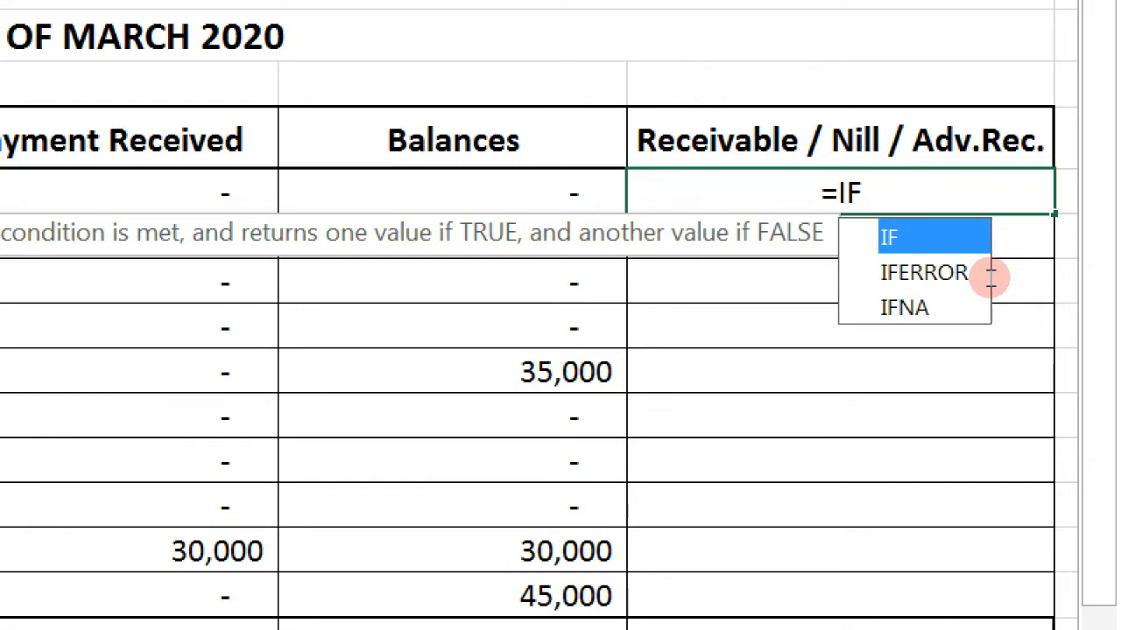
pyautogui.write('(')
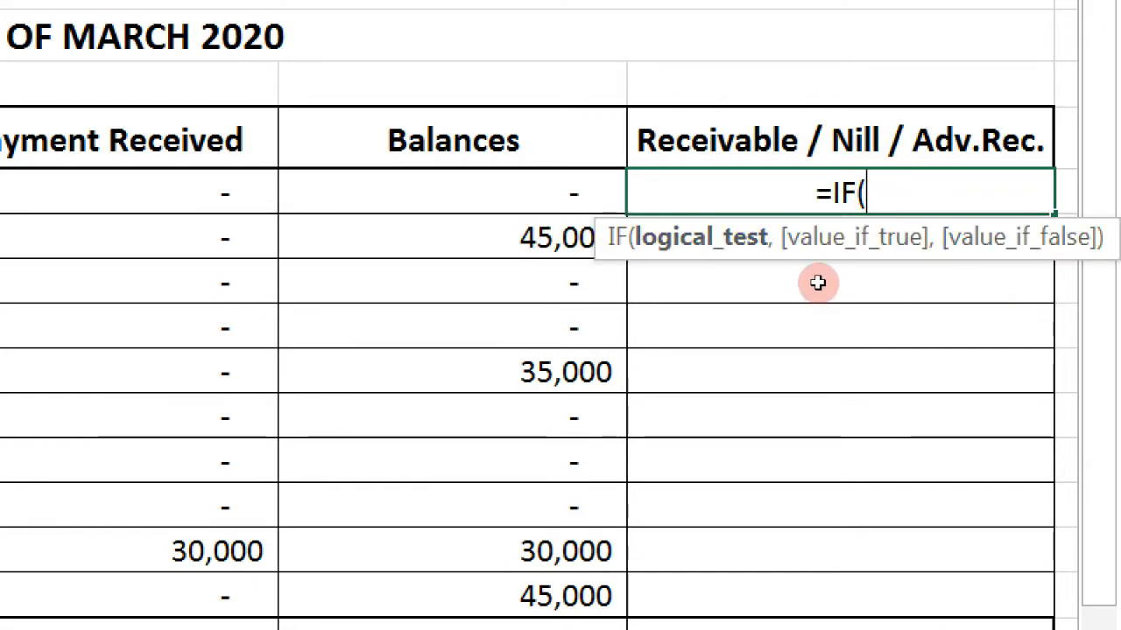
pyautogui.press('Left')
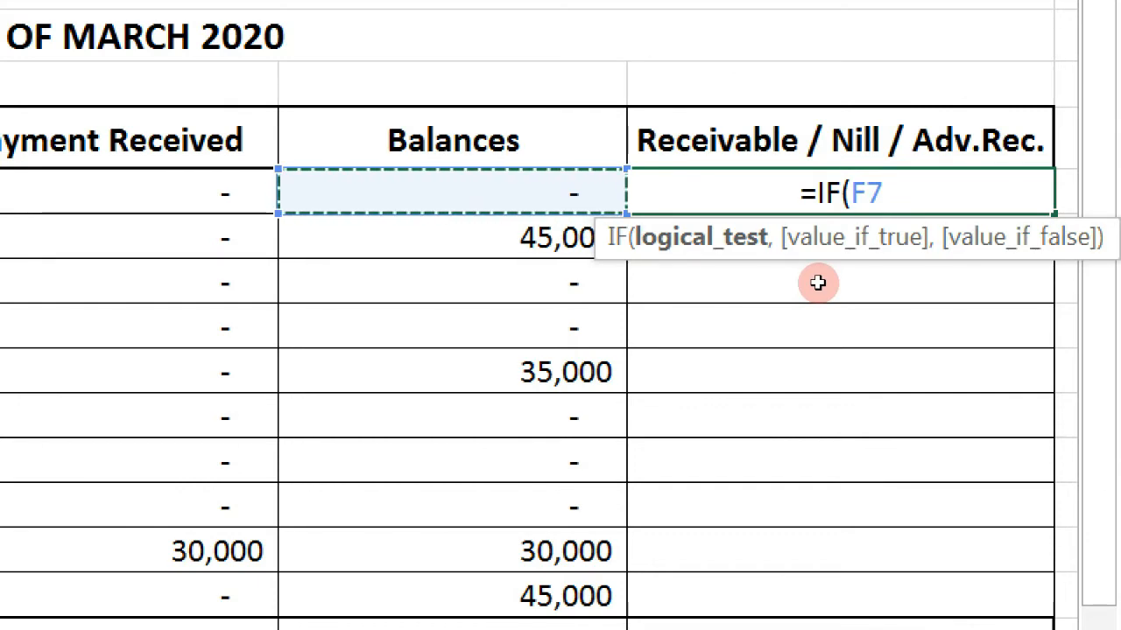
pyautogui.write('=')
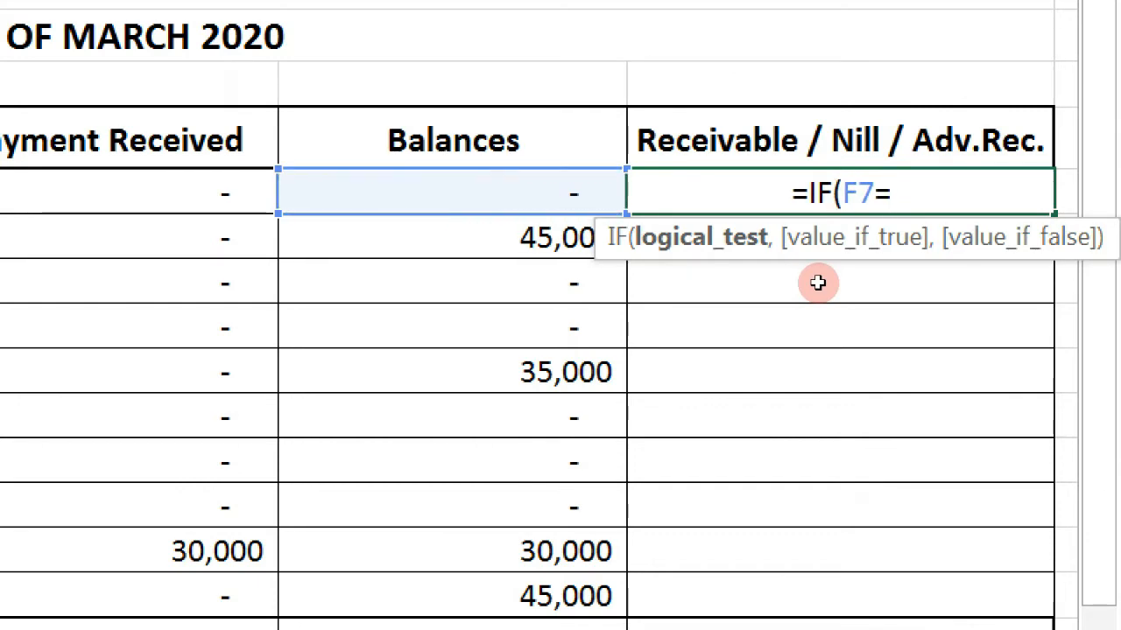
pyautogui.write('O')
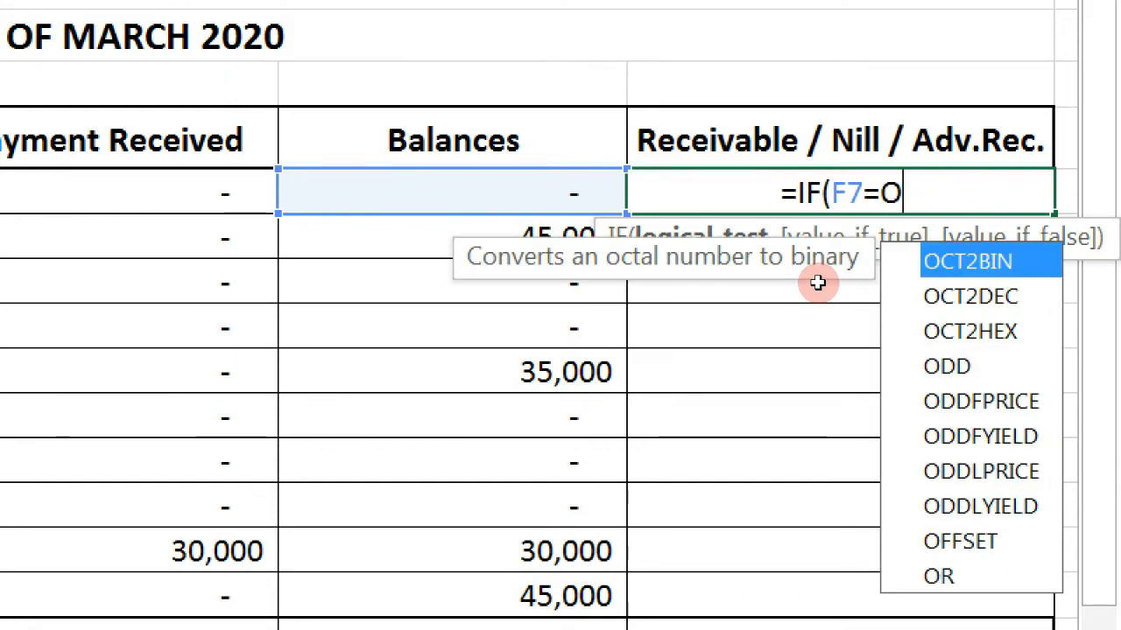
pyautogui.press('BackSpace')
pyautogui.write('0')
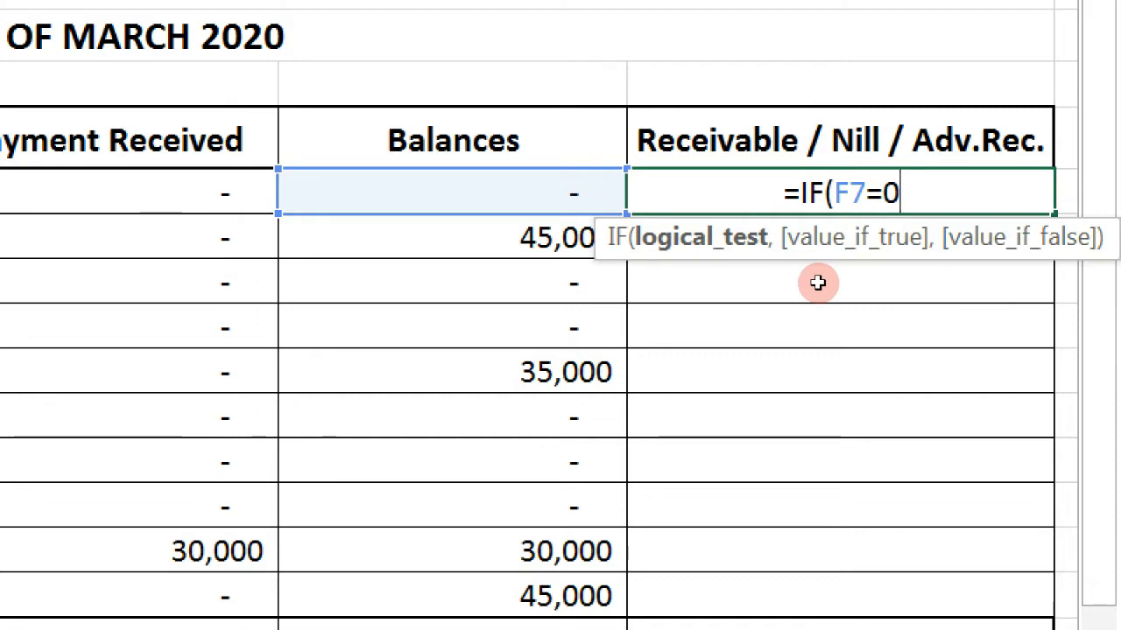
pyautogui.write(',"NILL')
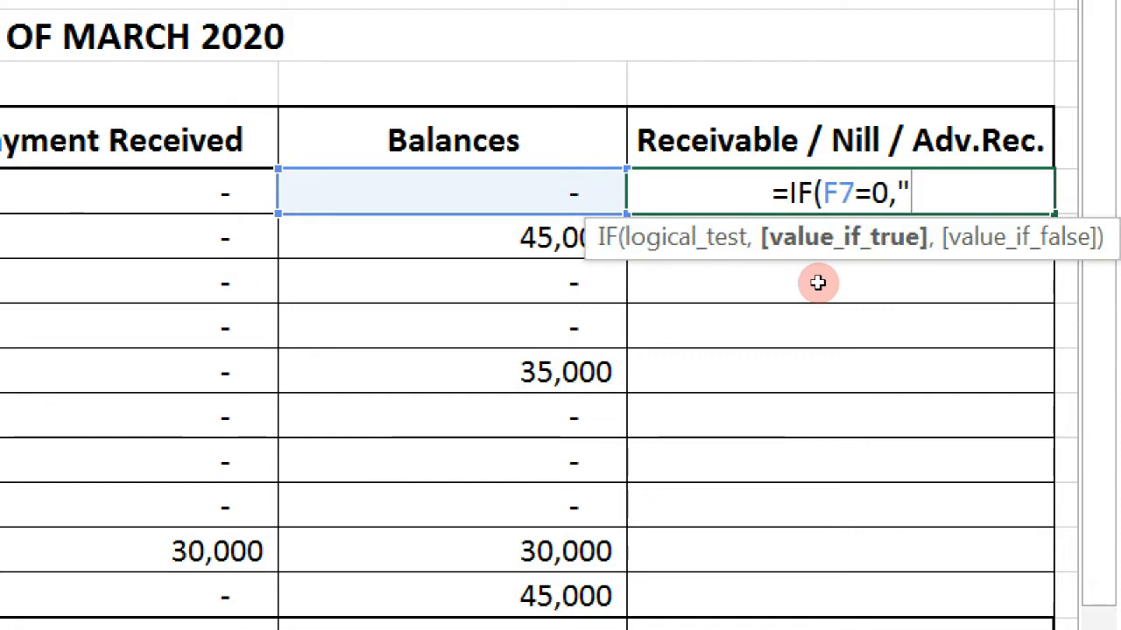
pyautogui.write('",')
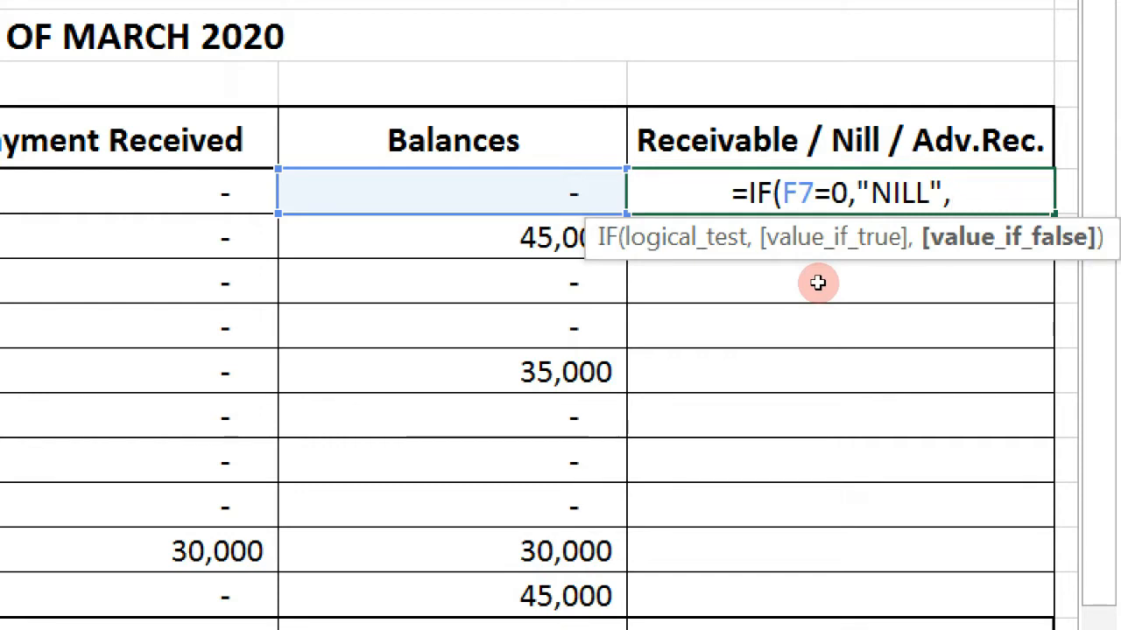
# Step: Nest a second IF in the G7 formula that returns "RECEIVABLE" when F7>0
pyautogui.write('IF(')
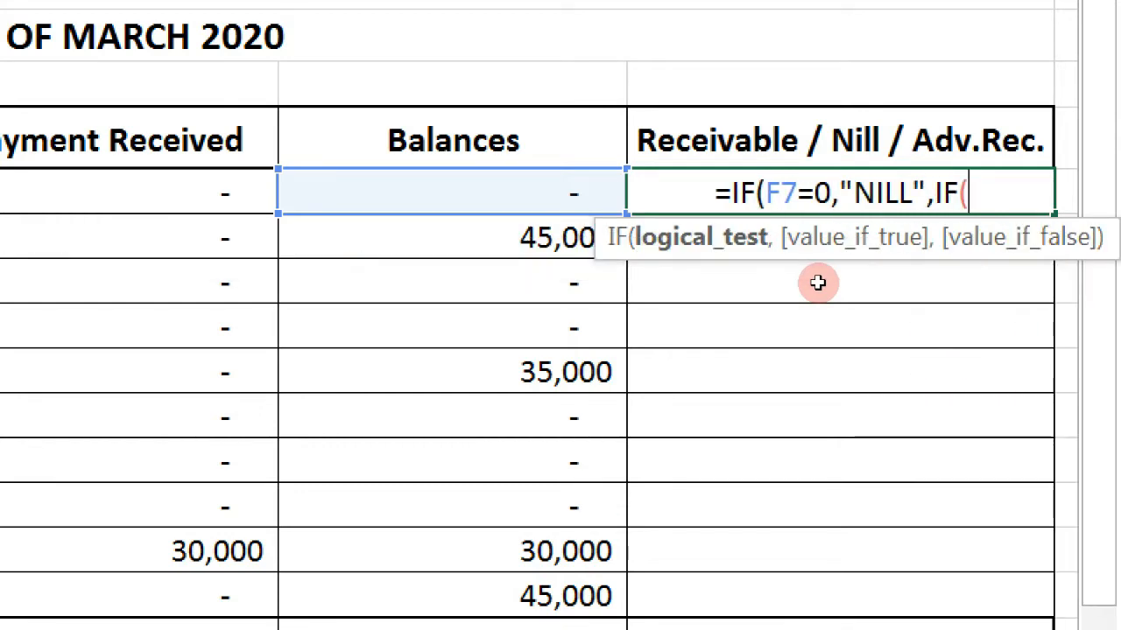
pyautogui.press('Left')
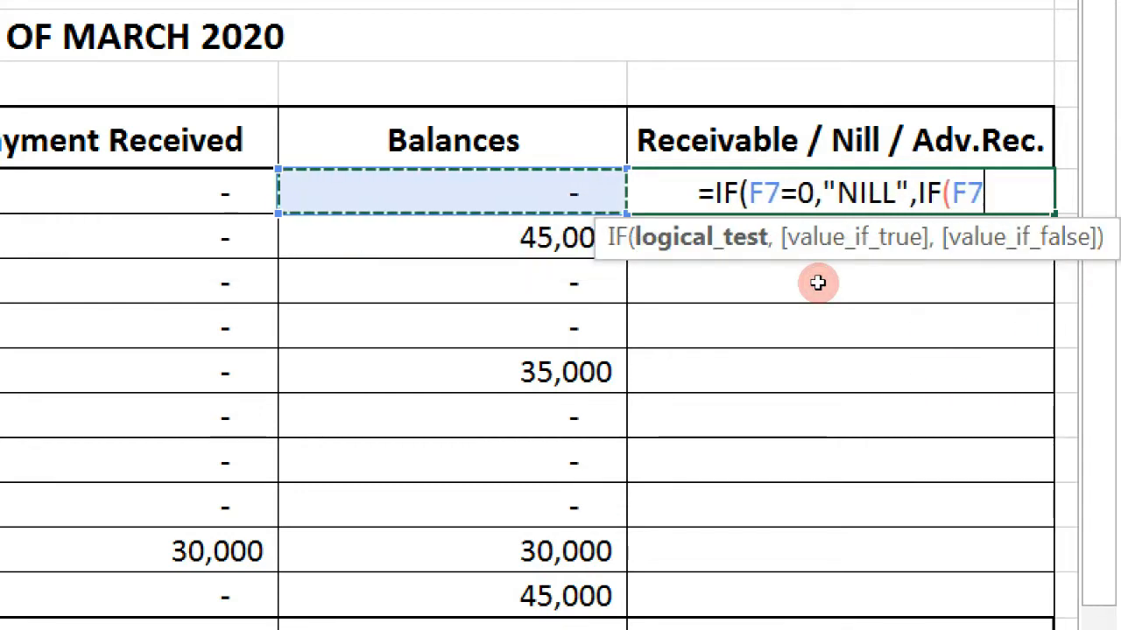
pyautogui.write('>')
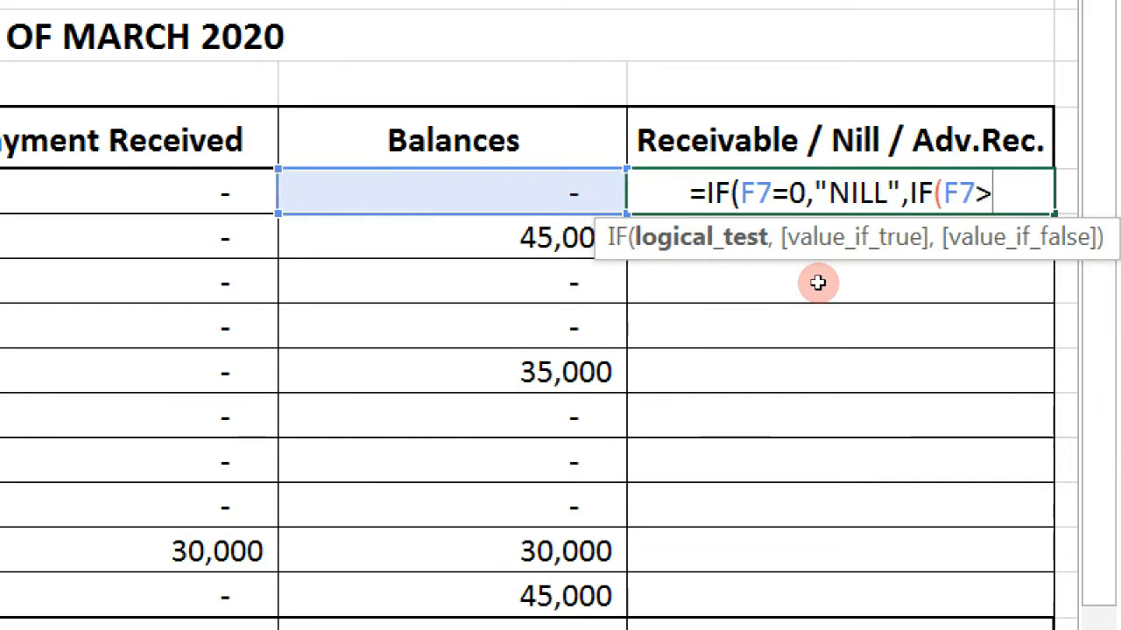
pyautogui.write('0')
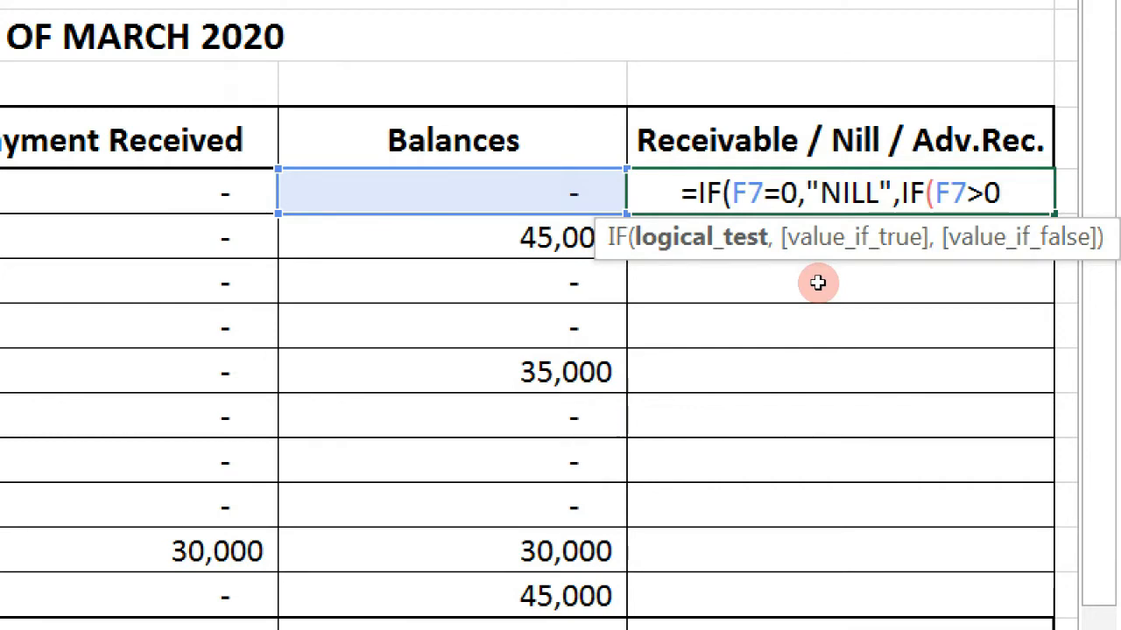
pyautogui.write(',')
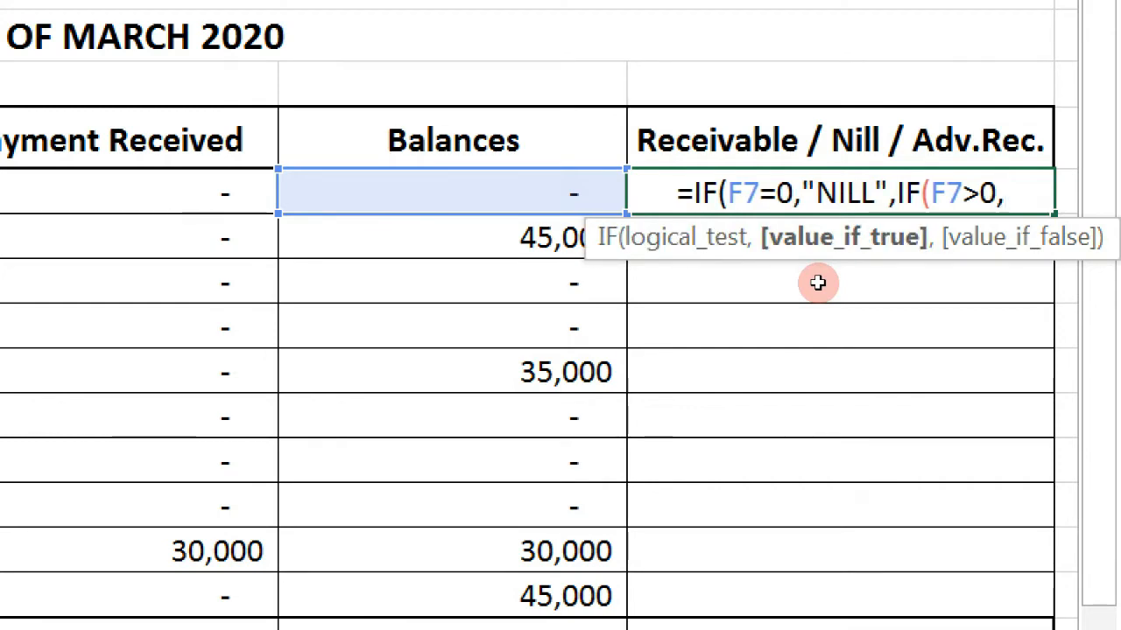
pyautogui.press('BackSpace')
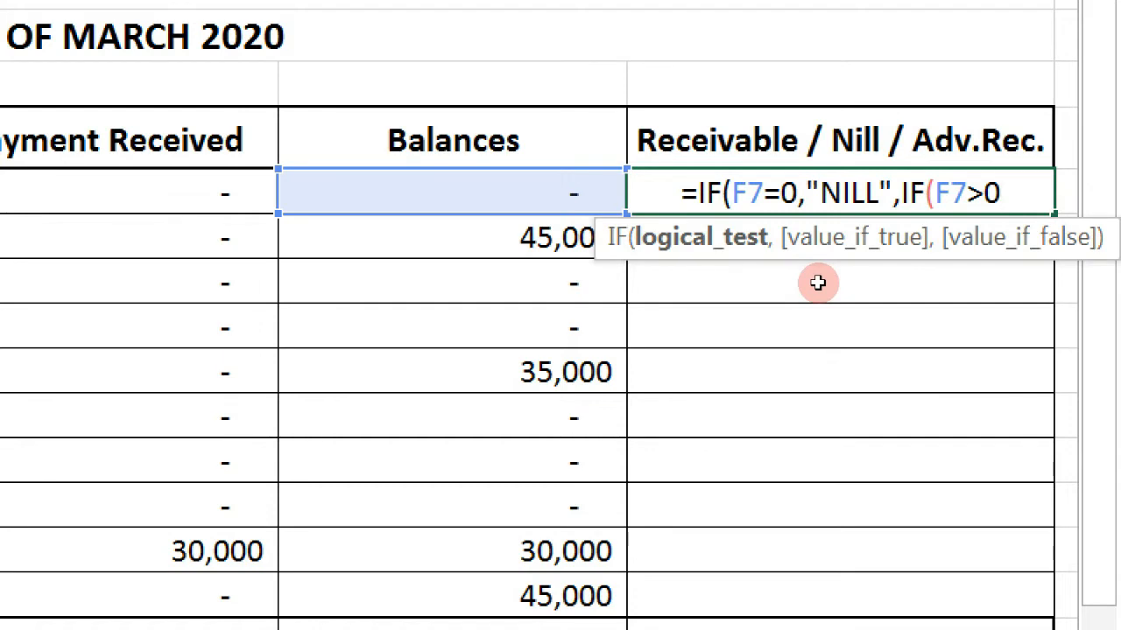
pyautogui.write(',')
pyautogui.write('"REC')
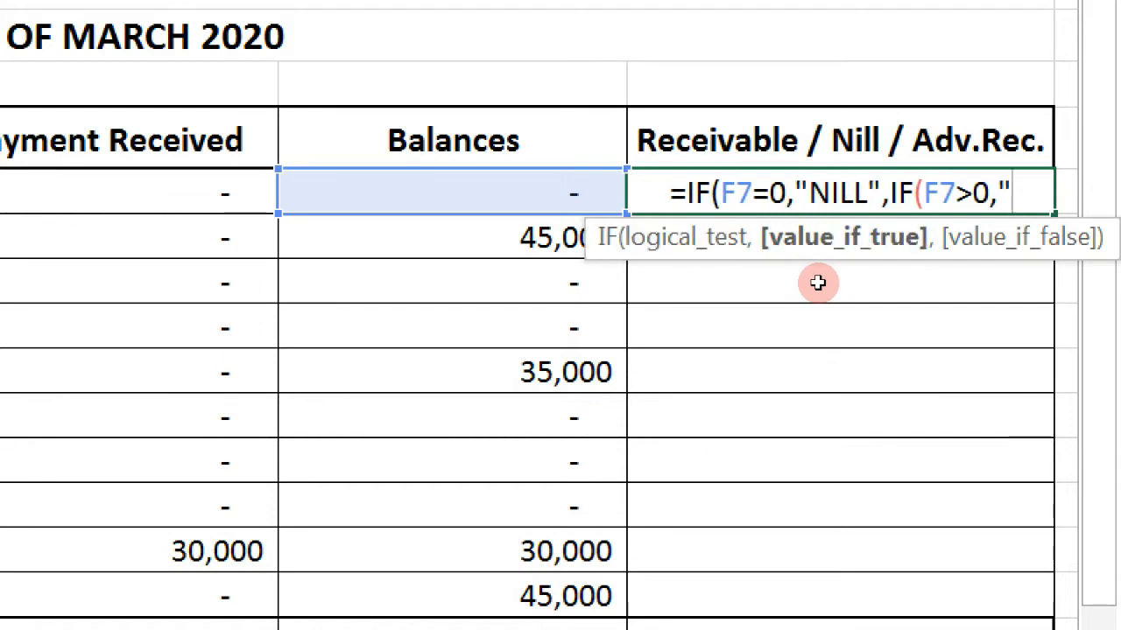
pyautogui.write('EIV')
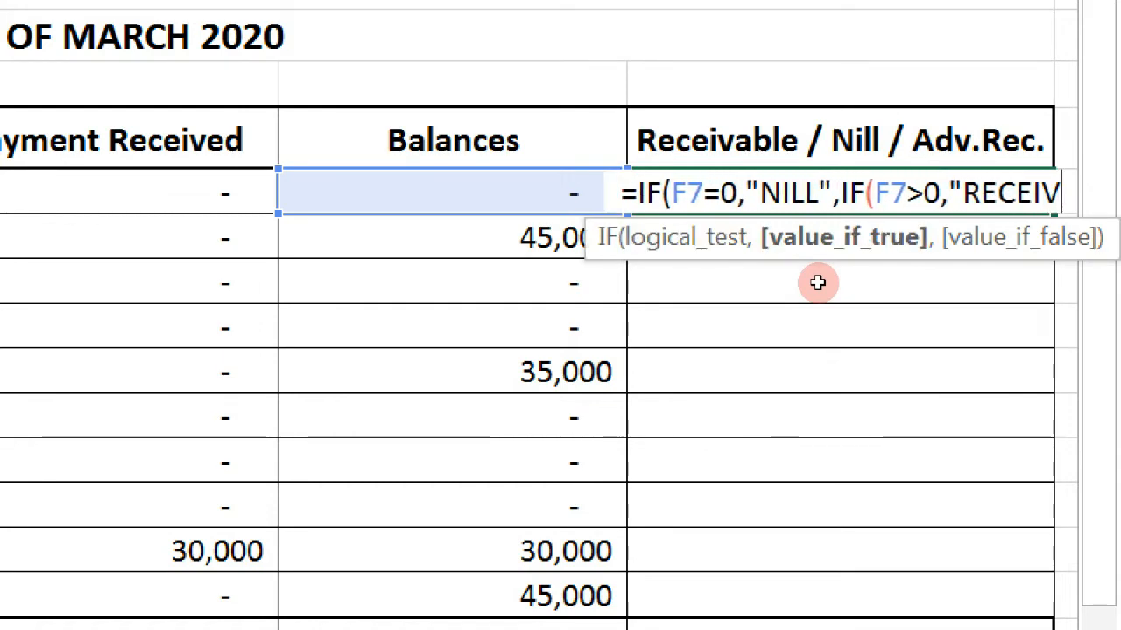
pyautogui.write('ABLE",')
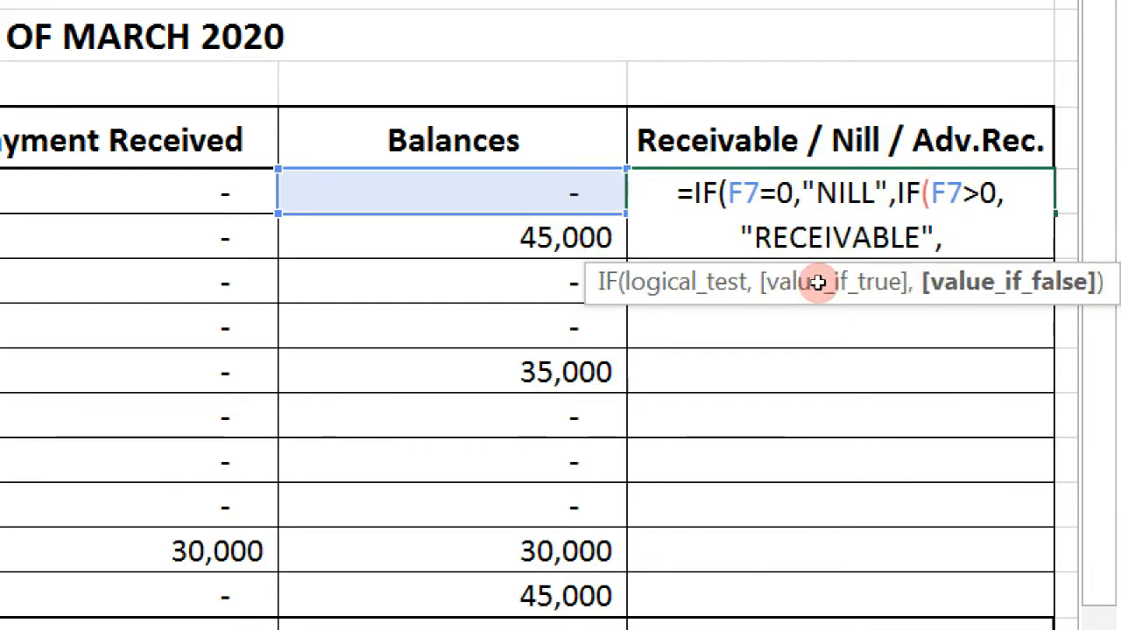
# Step: Nest a third IF returning "ADV.REC." when F7<0, close all the parentheses and enter the G7 formula
pyautogui.write('IF(')
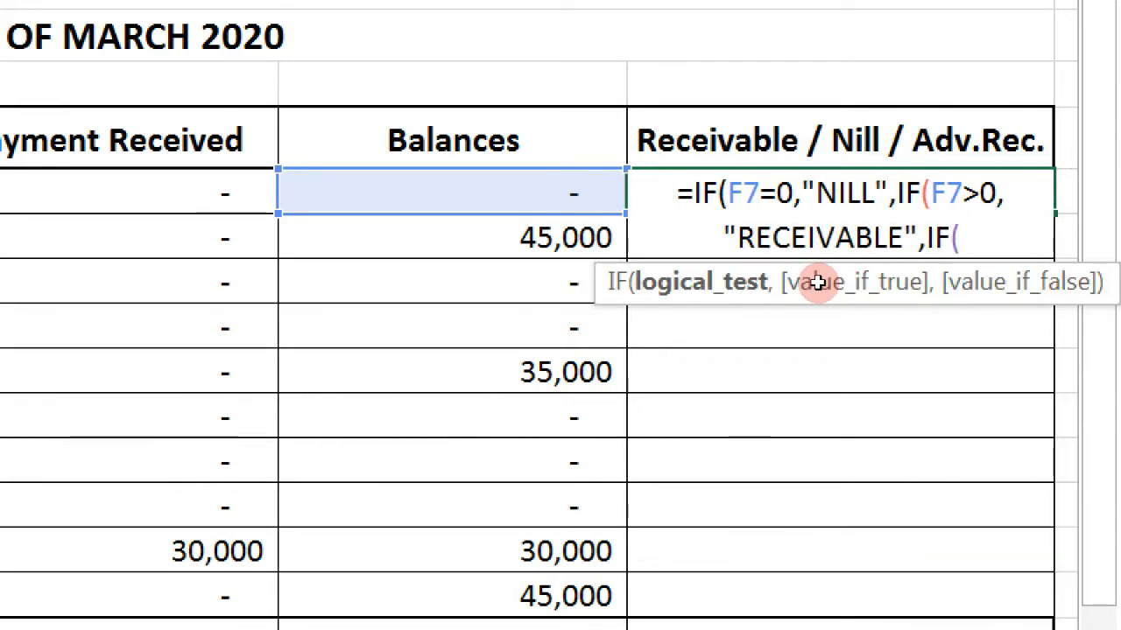
pyautogui.press('Left')
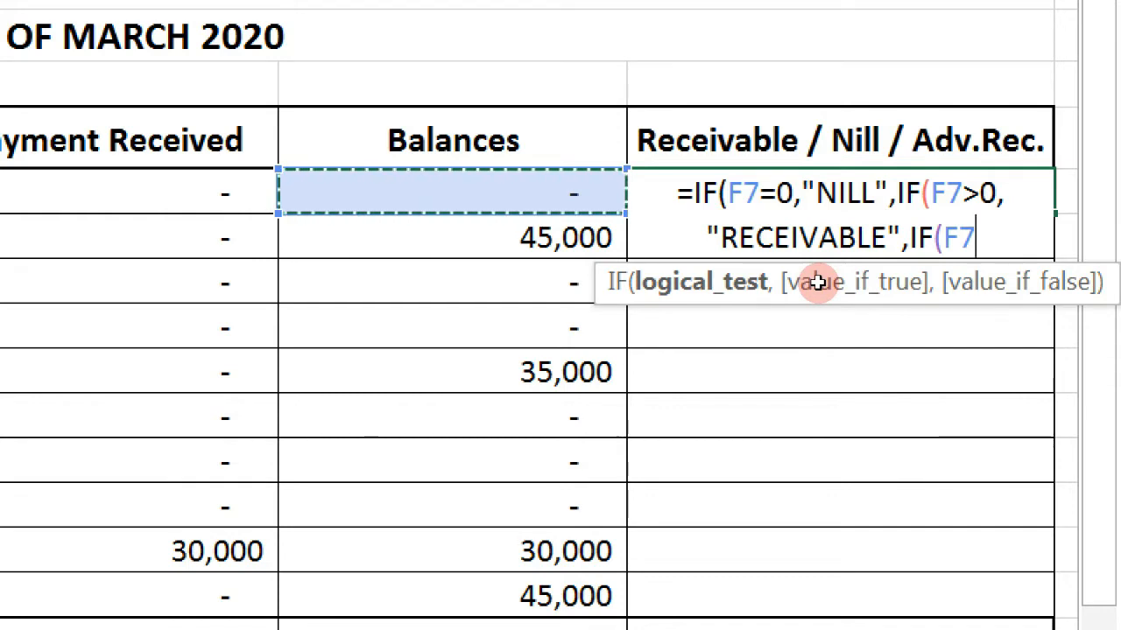
pyautogui.write('<')
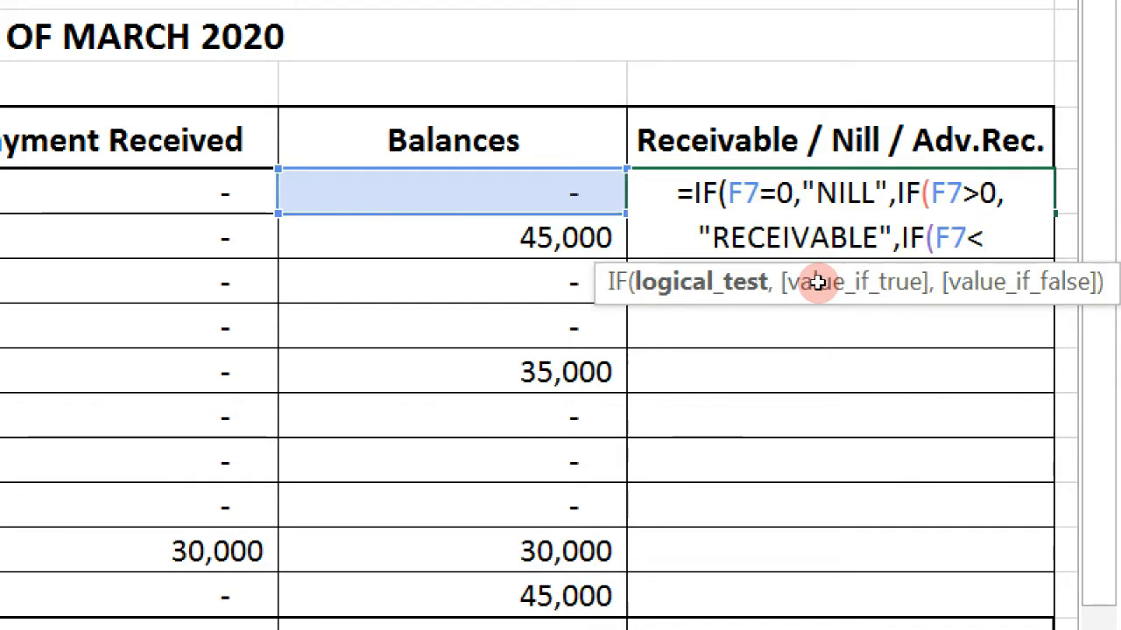
pyautogui.write('0,')
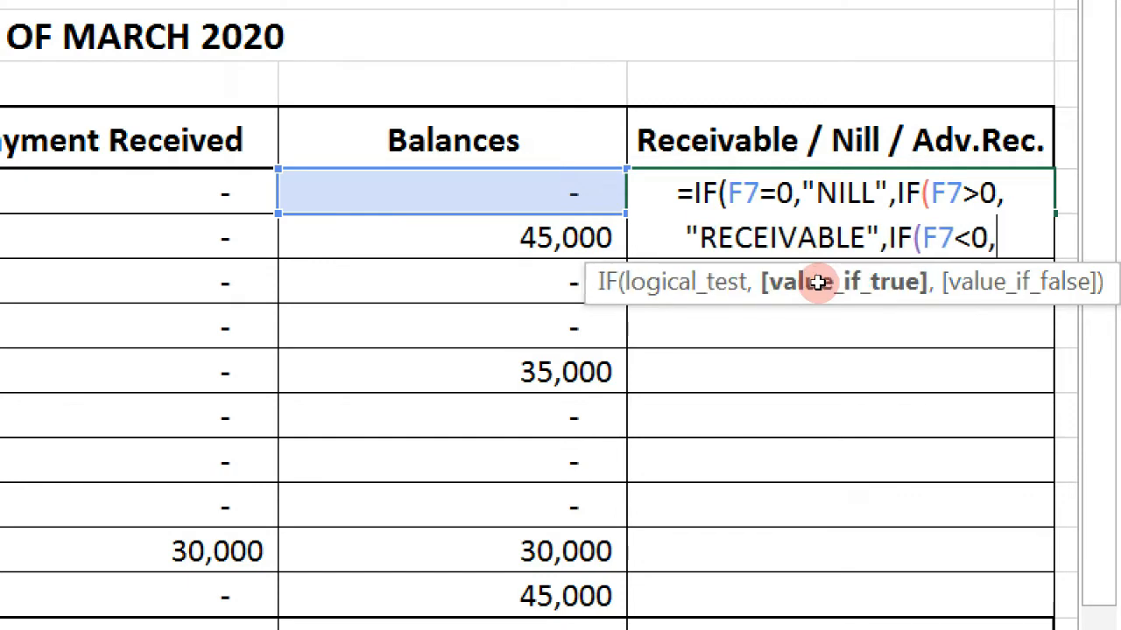
pyautogui.write('"')
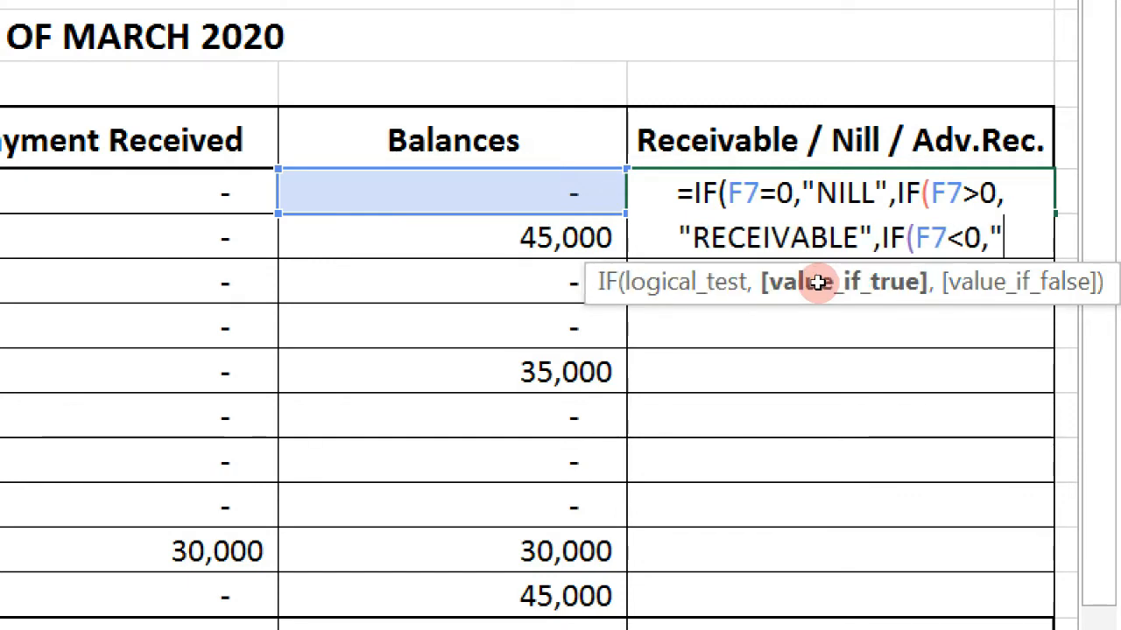
pyautogui.write('ADV.REC')
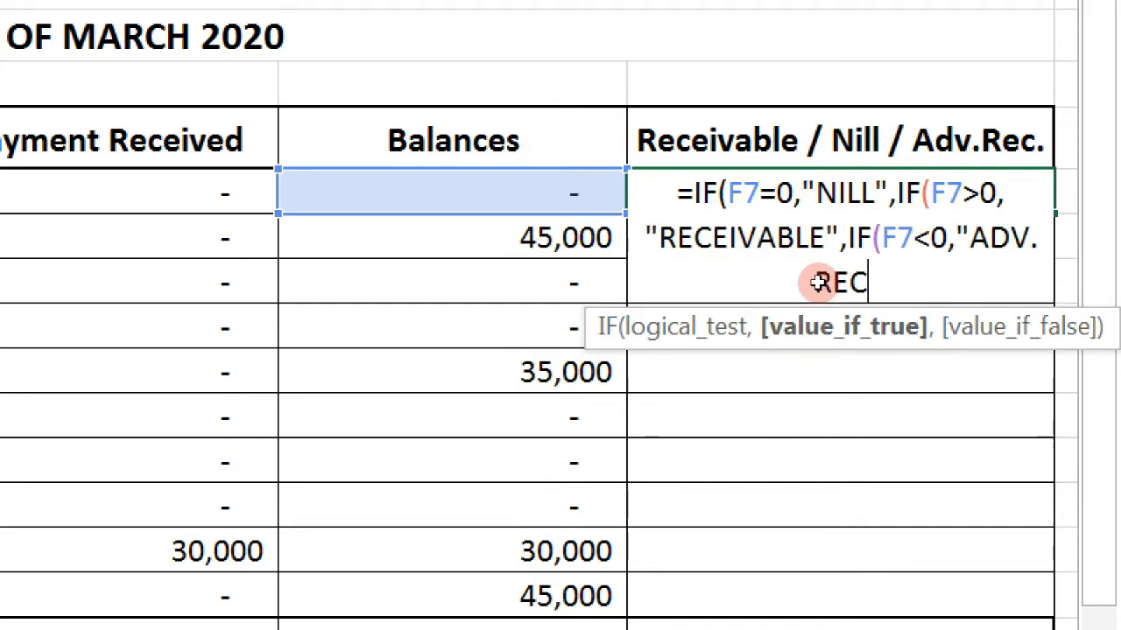
pyautogui.write('.')
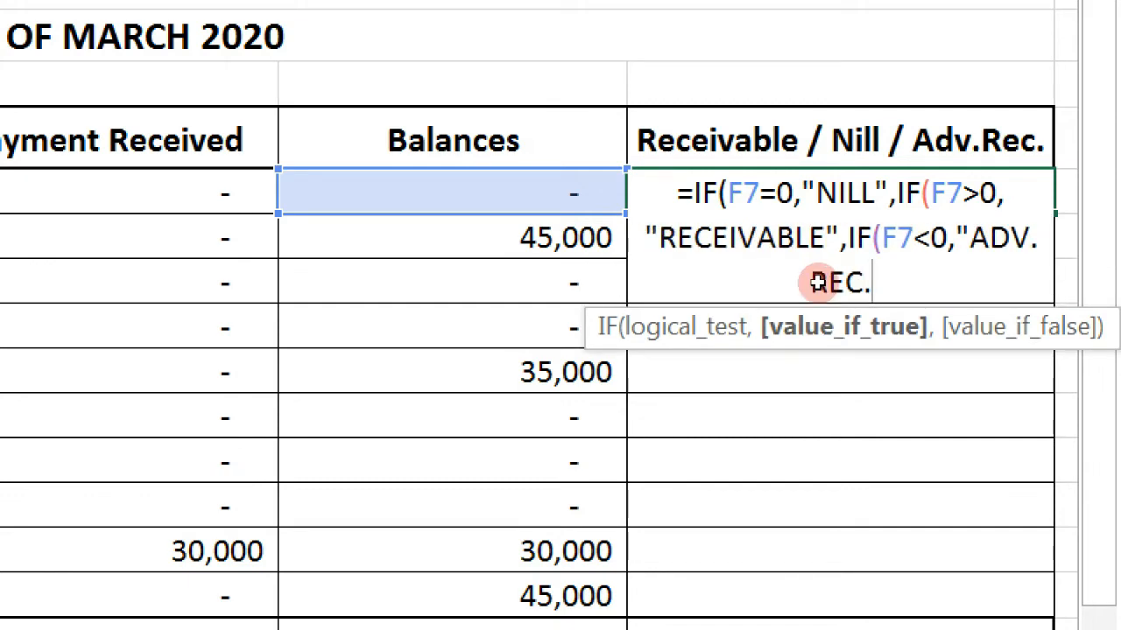
pyautogui.write('"')
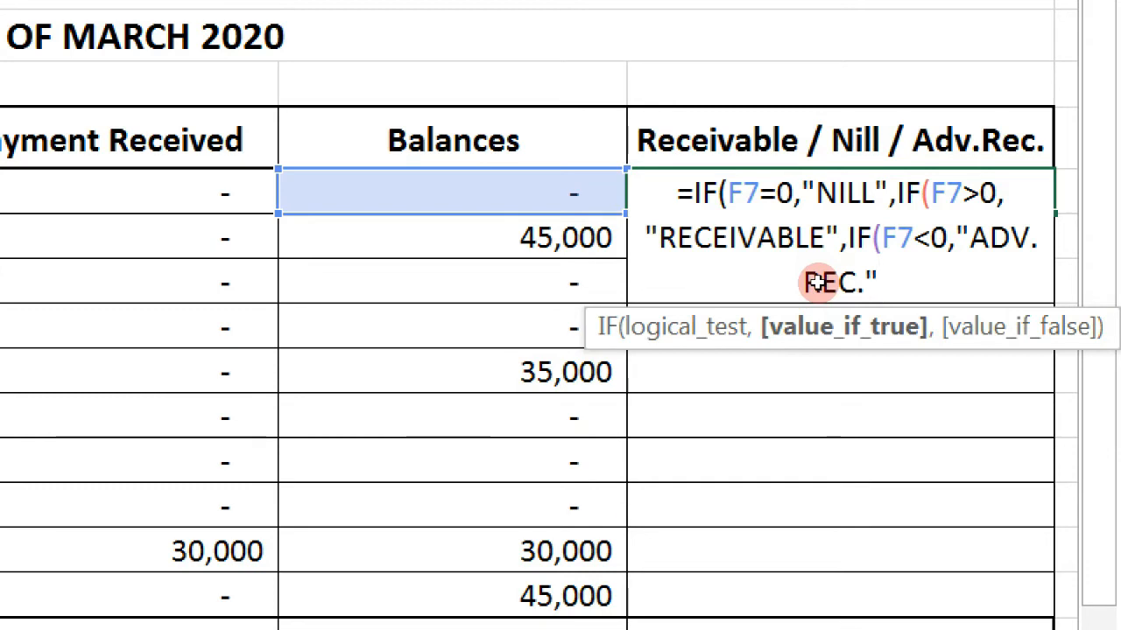
pyautogui.write(')')
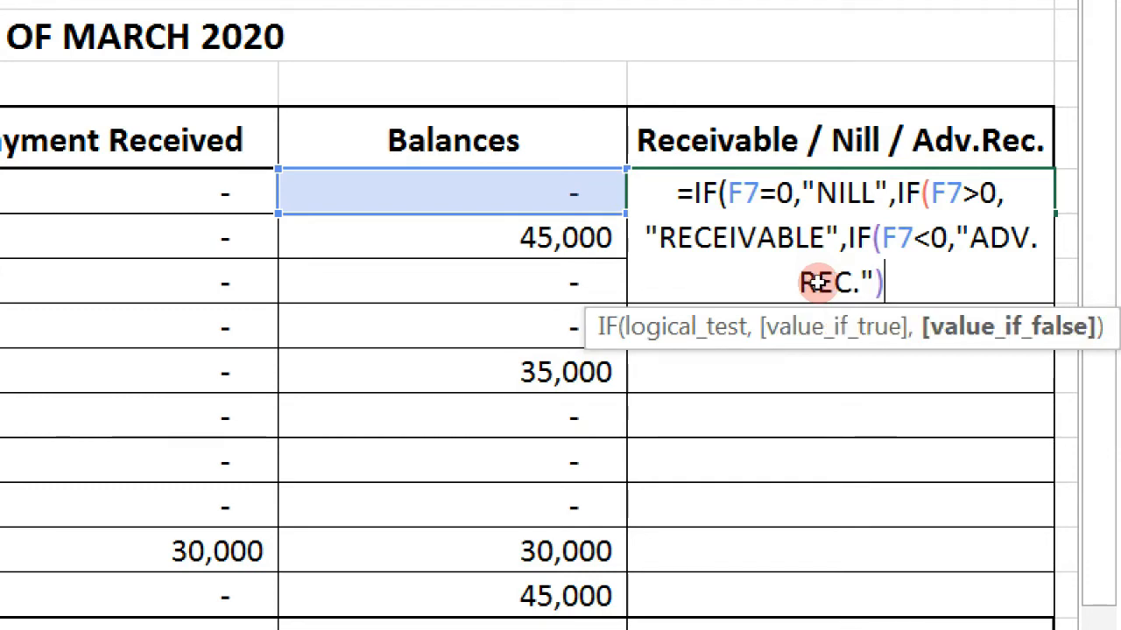
pyautogui.write('))')
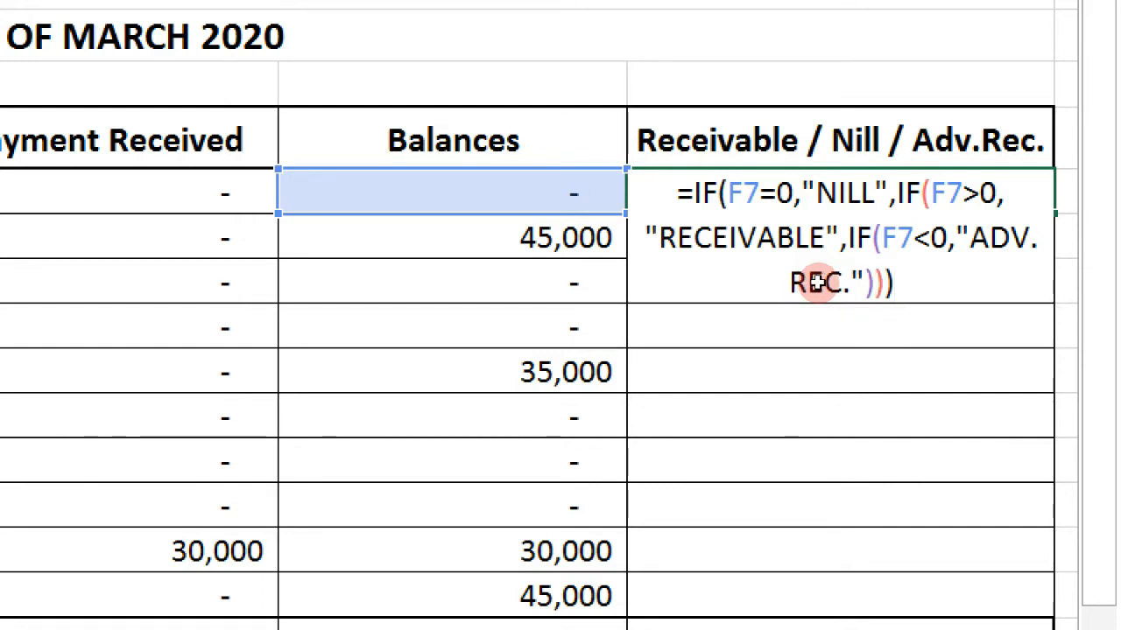
pyautogui.press('Return')
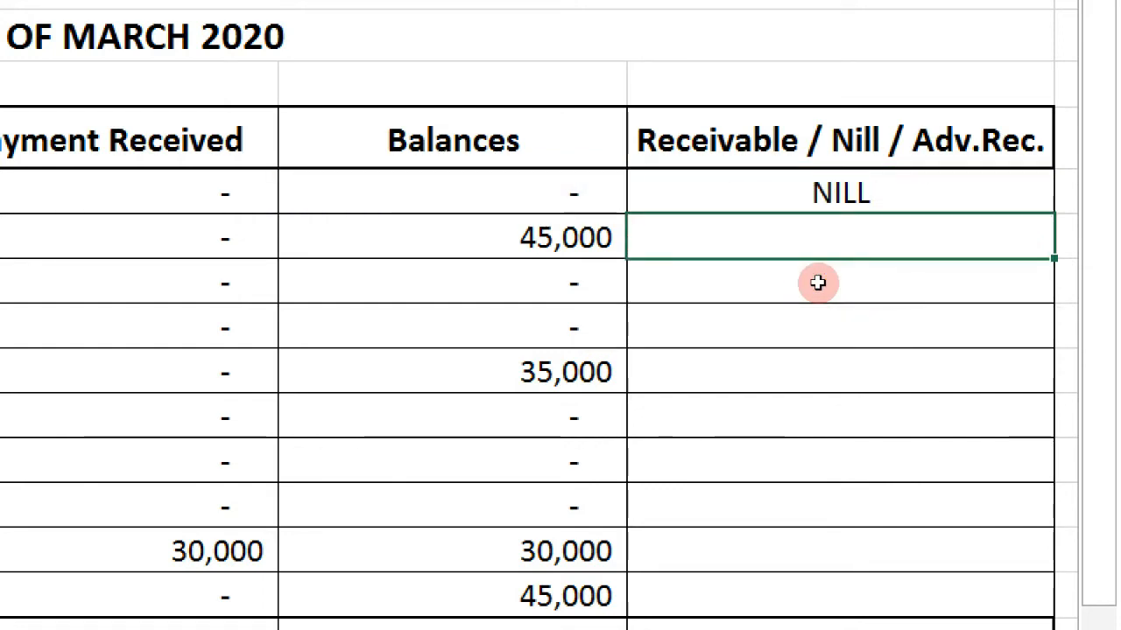
# Step: Copy the status formula from G7 to G8:G16 for the remaining customers
pyautogui.press('Up')
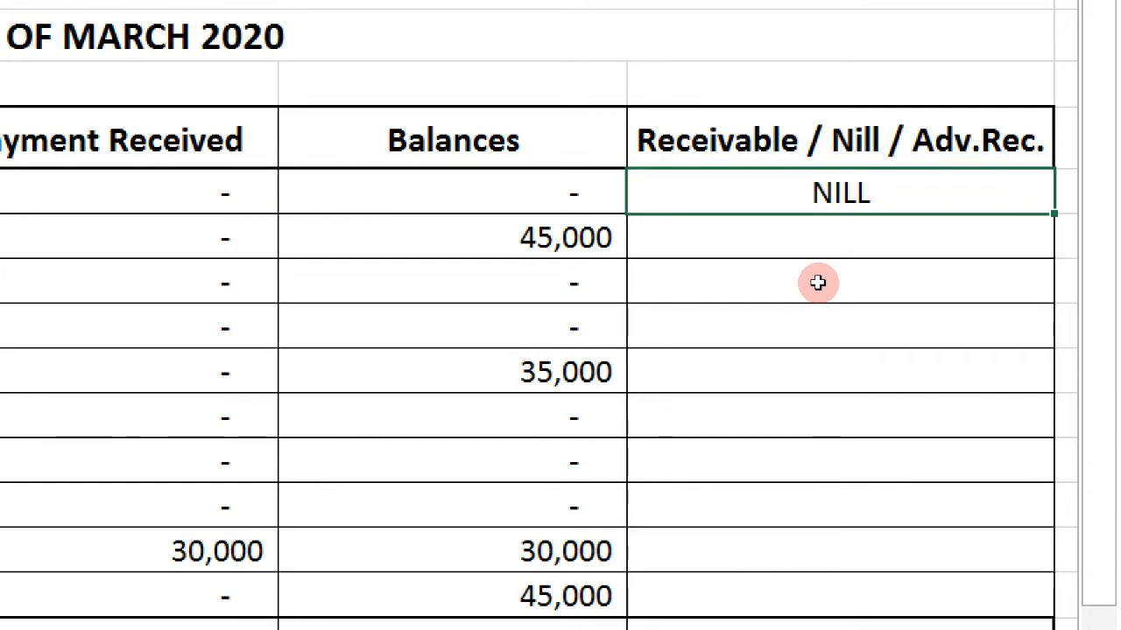
pyautogui.hotkey('ctrl', 'c')
pyautogui.press('Down')
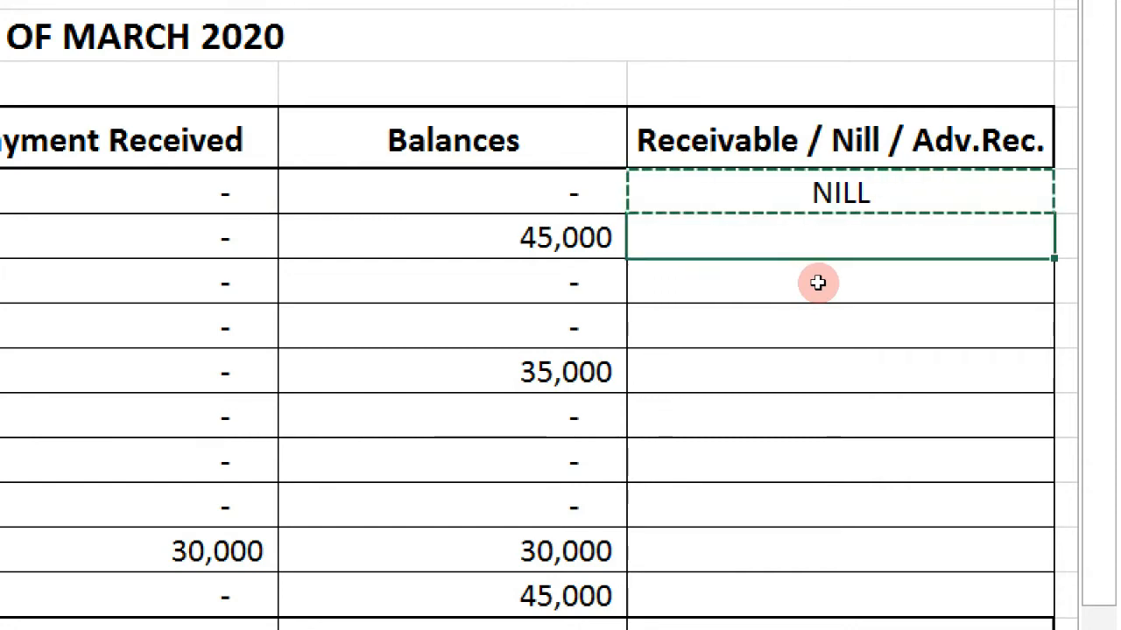
pyautogui.hotkey('shift', 'Down')
pyautogui.hotkey('shift', 'Down')
pyautogui.hotkey('shift', 'Down')
pyautogui.hotkey('shift', 'Down')
pyautogui.hotkey('shift', 'Down')
pyautogui.hotkey('shift', 'Down')
pyautogui.hotkey('shift', 'Down')
pyautogui.hotkey('shift', 'Down')
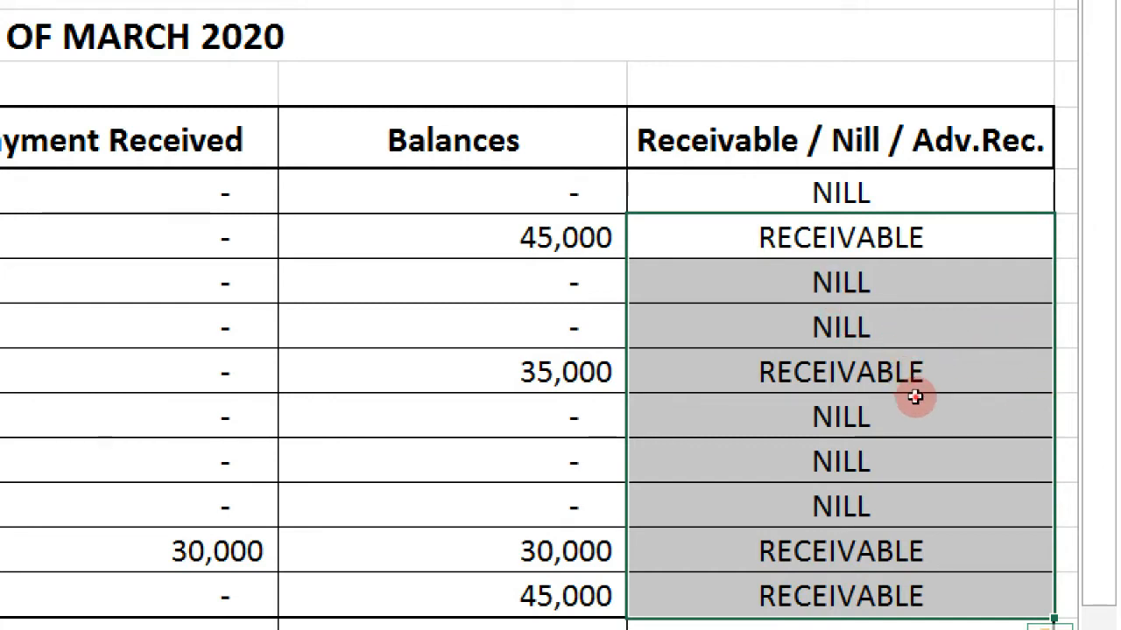
# Step: Review the balance formula in F15 behind that customer's status, leaving it as it is
pyautogui.click(927, 422)
pyautogui.press('Down')
pyautogui.press('Down')
pyautogui.press('Down')
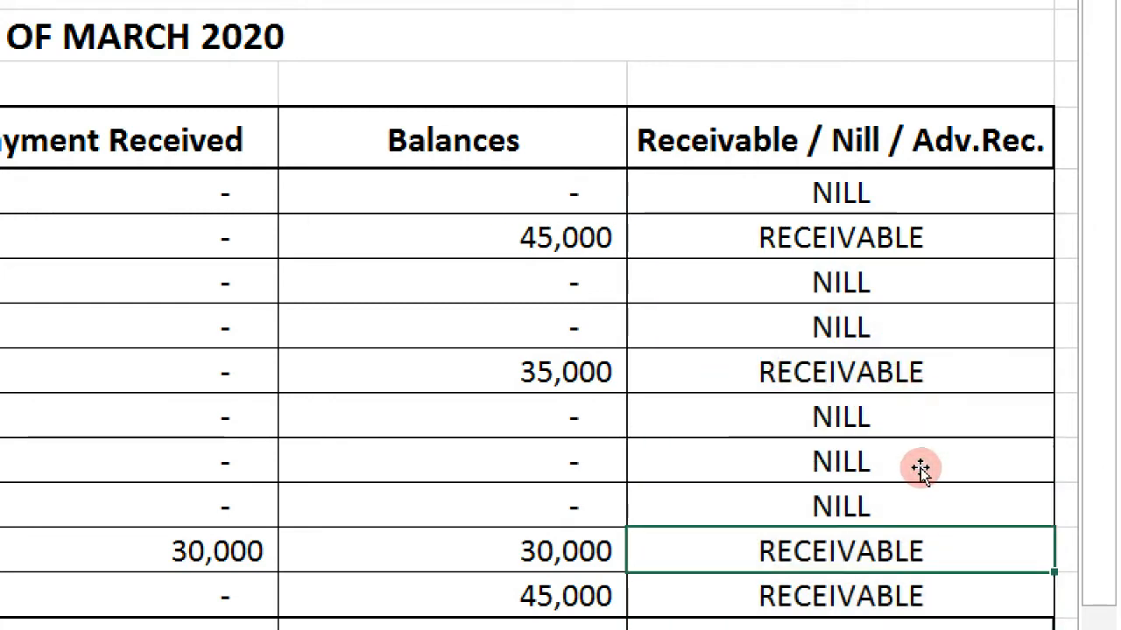
pyautogui.press('Left')
pyautogui.press('F2')
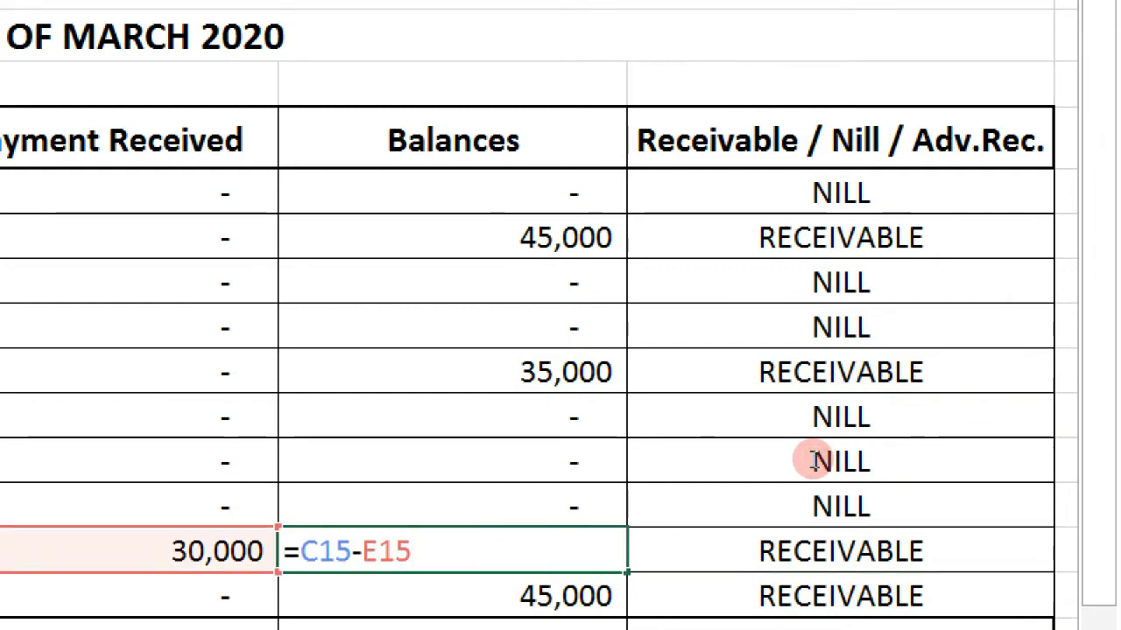
pyautogui.hotkey('shift', 'Return')
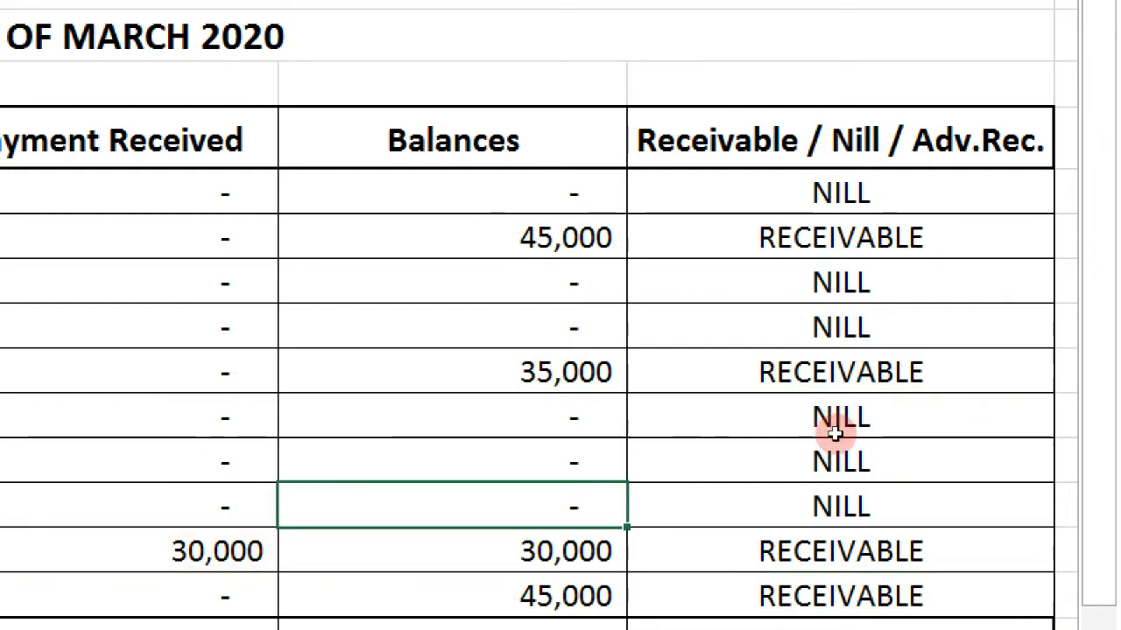
# Step: Test the advance status with a balance of -333 in F14, and undo the entry
pyautogui.write('-')
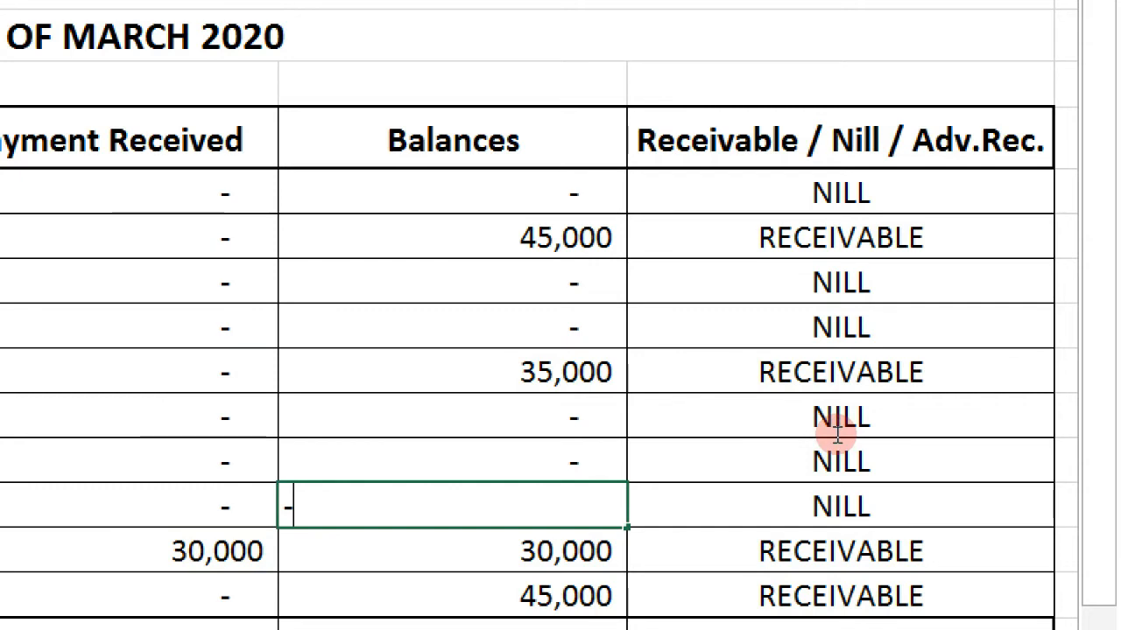
pyautogui.write('333')
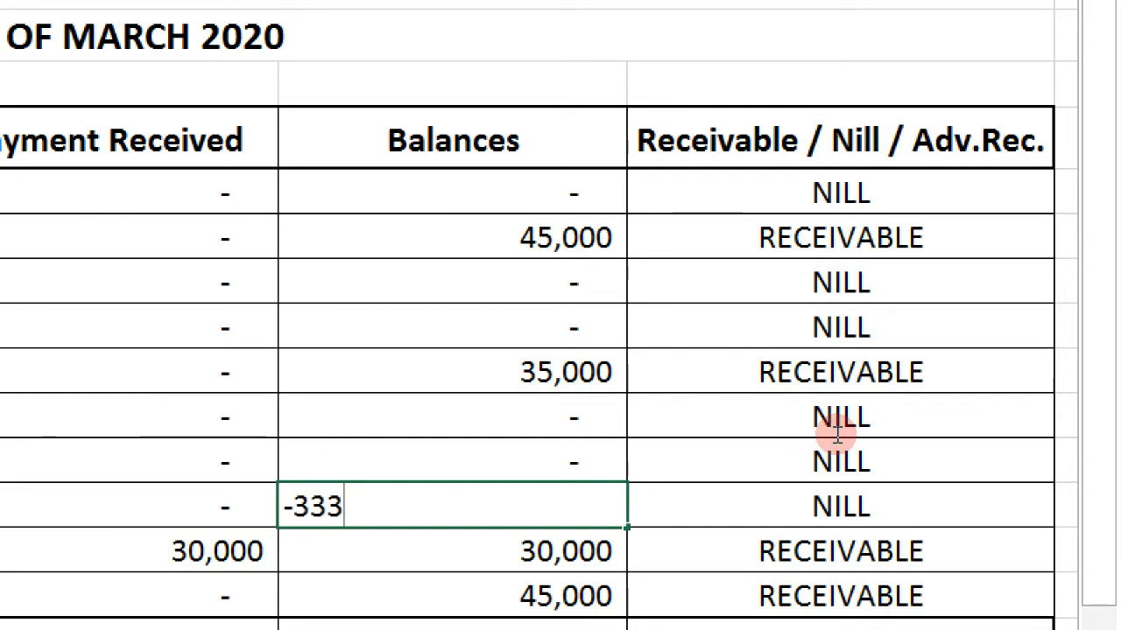
pyautogui.press('Tab')
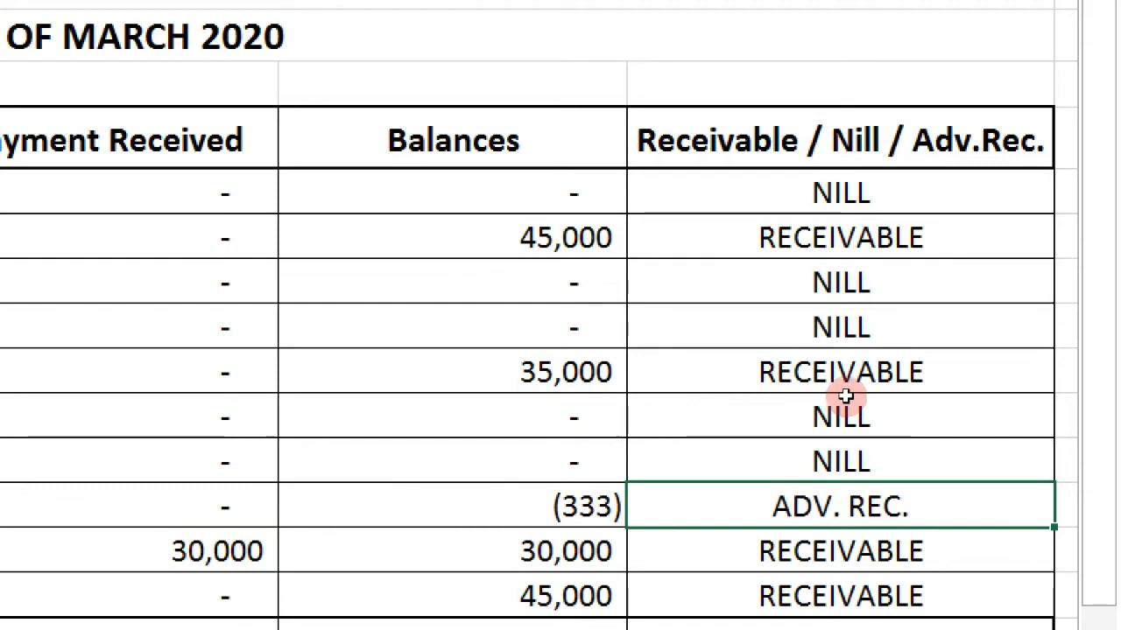
pyautogui.hotkey('ctrl', 'z')
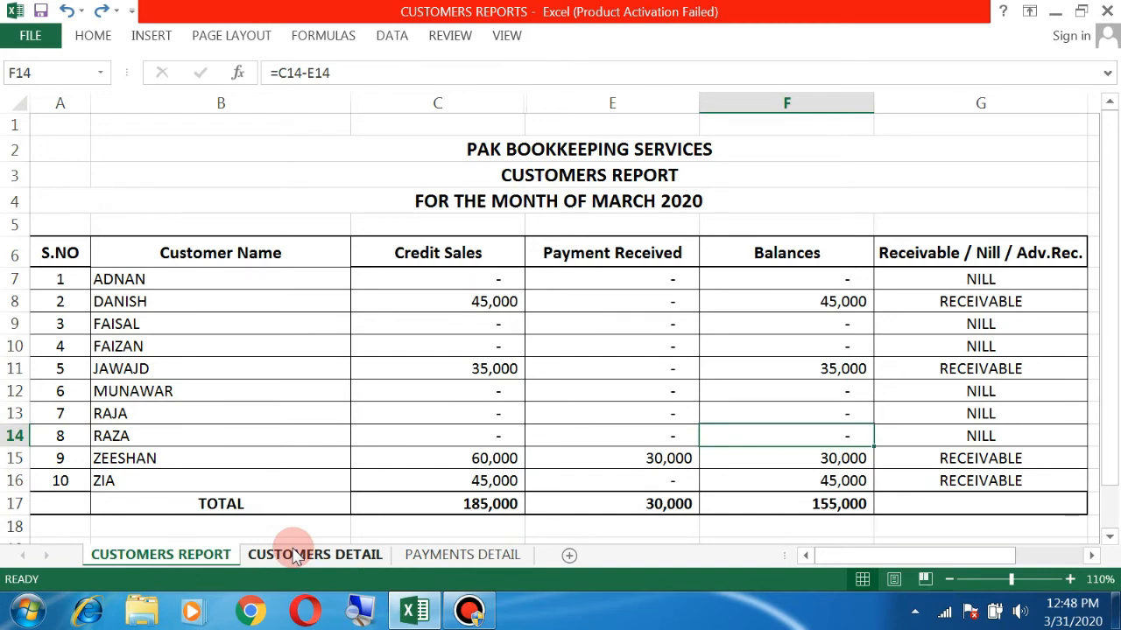
# Step: Go to the CUSTOMERS DETAIL sheet and clear the unused invoice number in B10
pyautogui.click(295, 555)
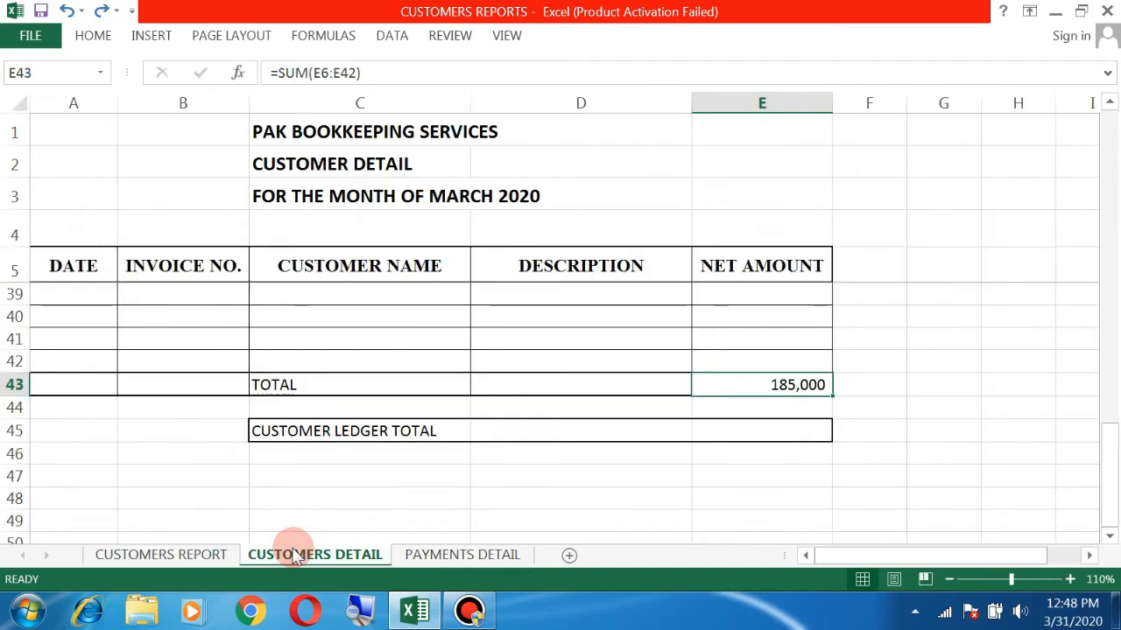
pyautogui.scroll(11, 306, 471)
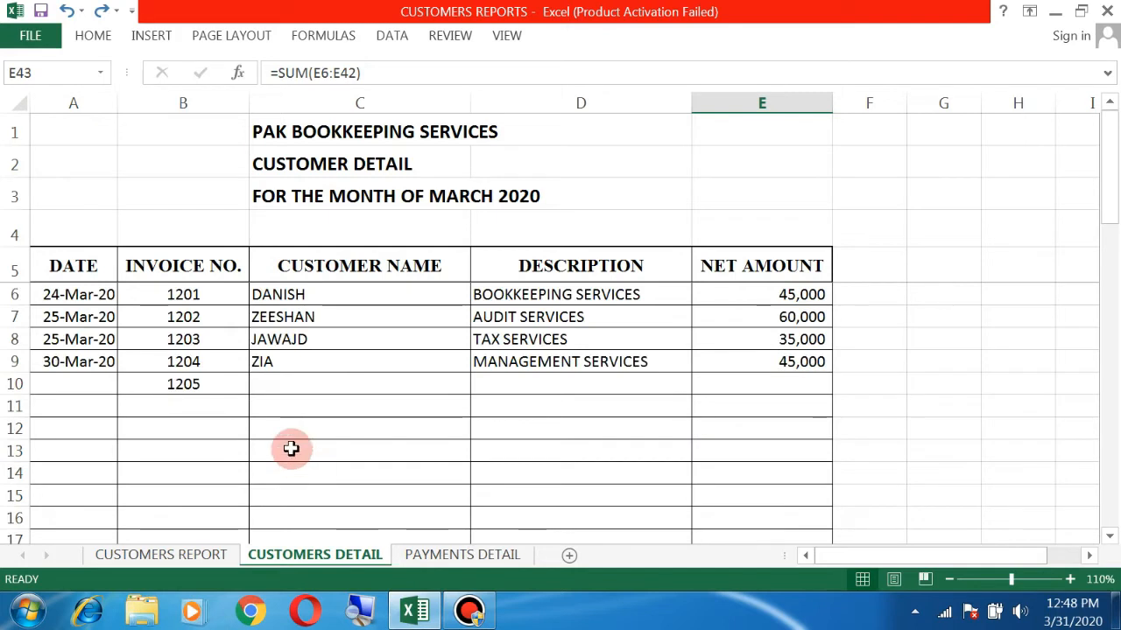
pyautogui.moveTo(182, 298); pyautogui.dragTo(179, 374)
pyautogui.click(179, 384)
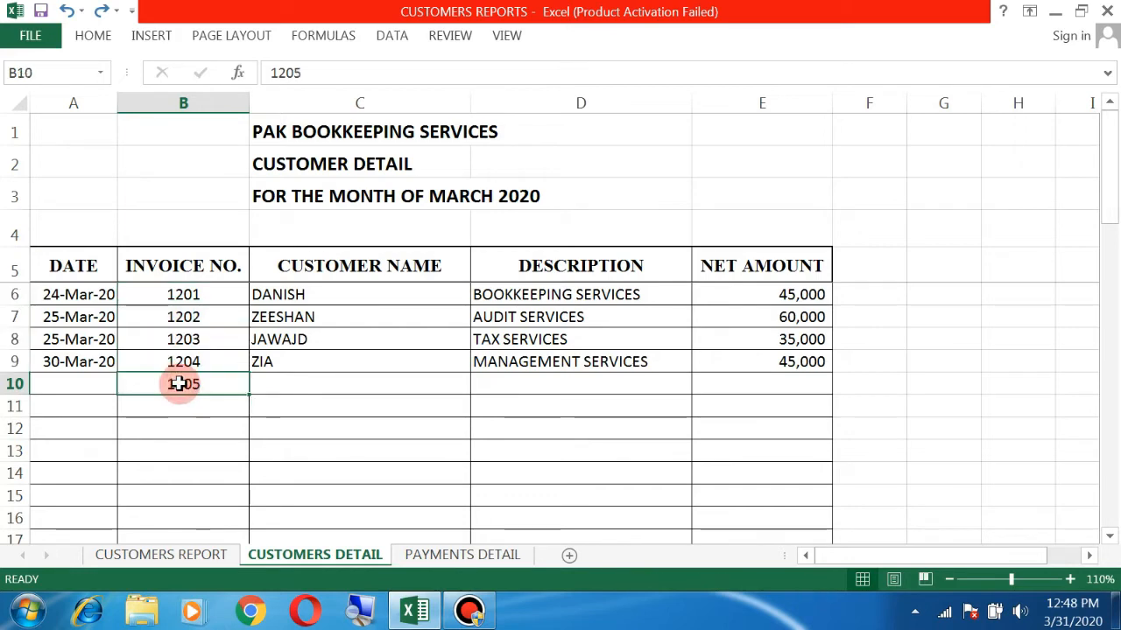
pyautogui.press('Delete')
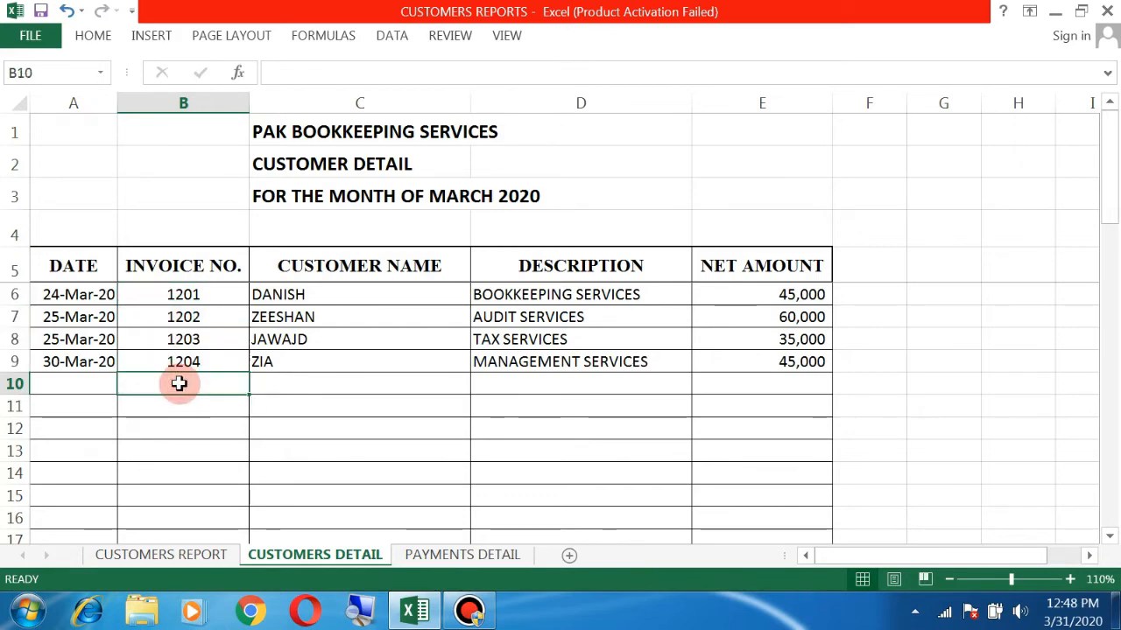
# Step: Select the invoice number range B6:B25 and clear its manually entered numbers
pyautogui.click(185, 296)
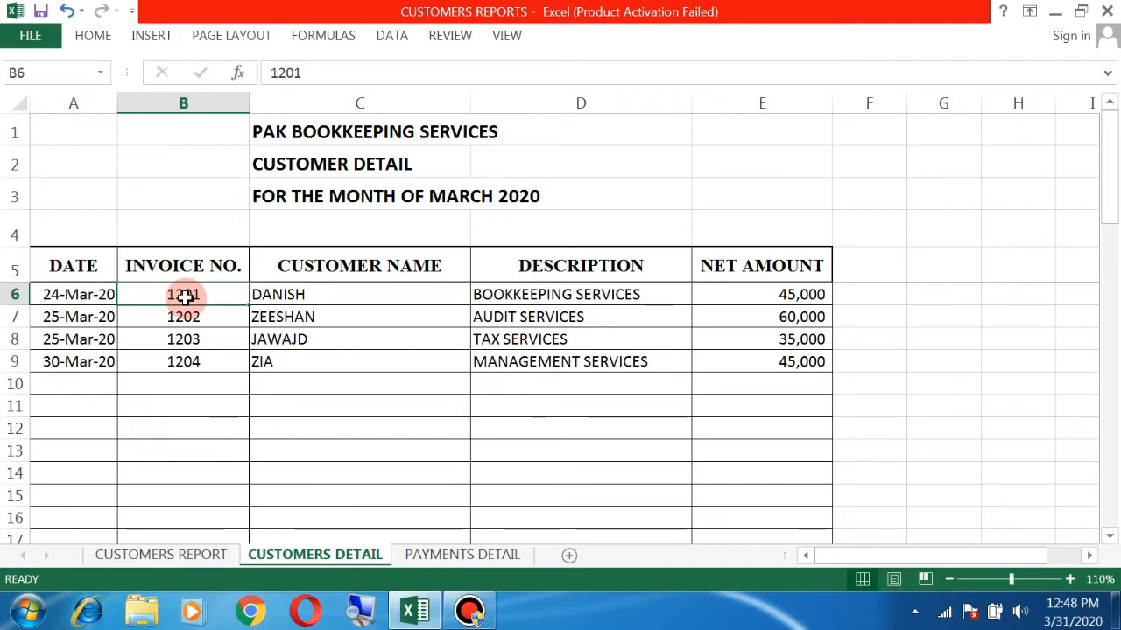
pyautogui.moveTo(185, 296)
pyautogui.mouseDown()
pyautogui.moveTo(183, 525)
pyautogui.moveTo(185, 297)
pyautogui.mouseUp()
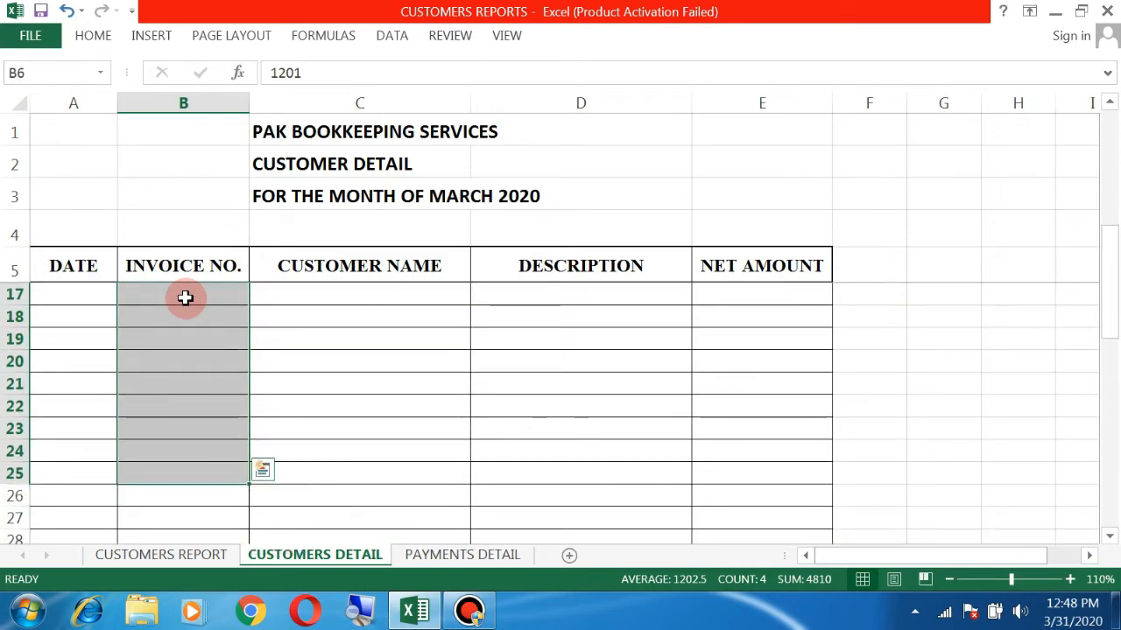
pyautogui.scroll(4, 184, 298)
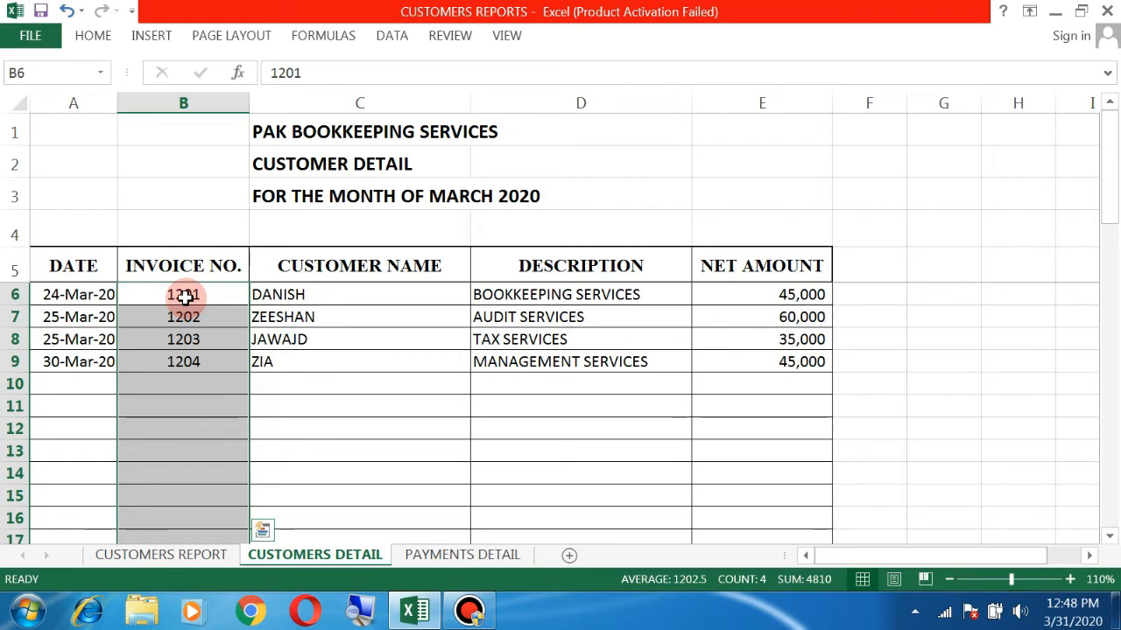
pyautogui.press('Delete')
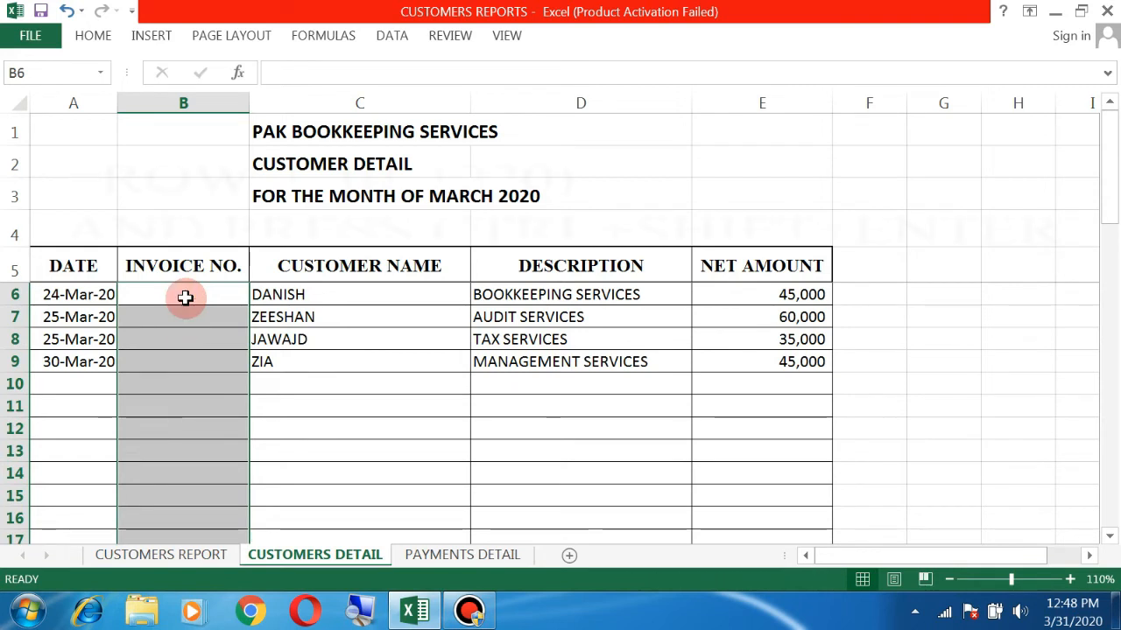
# Step: Fill the selected range B6:B25 with the array formula =ROW(1201:1220) to generate the invoice numbers
pyautogui.write('=')
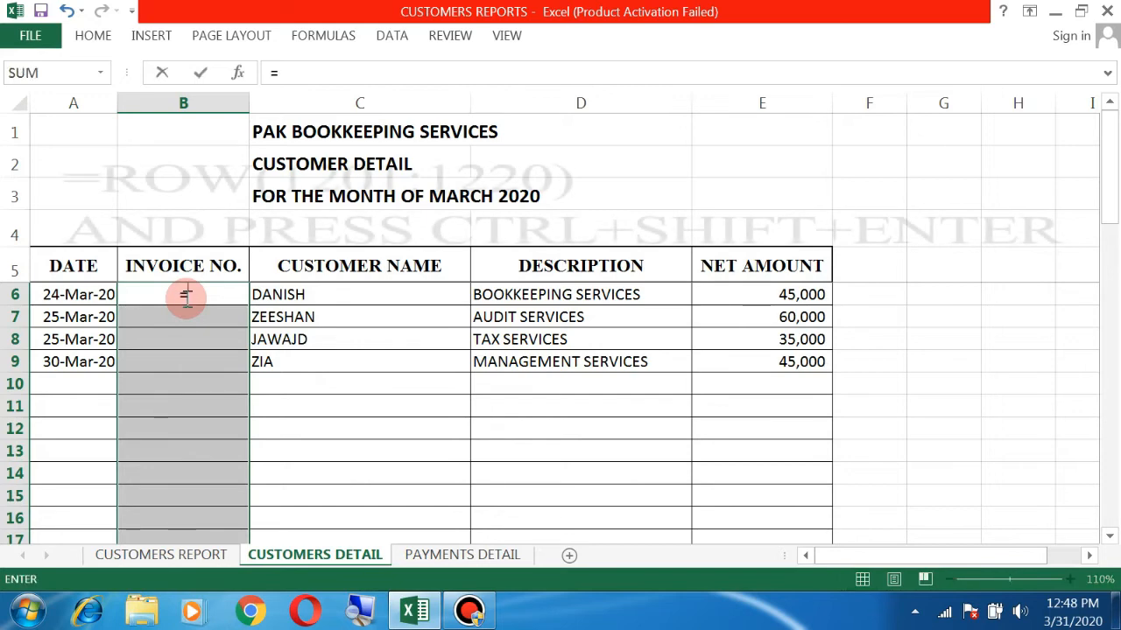
pyautogui.write('ORW')
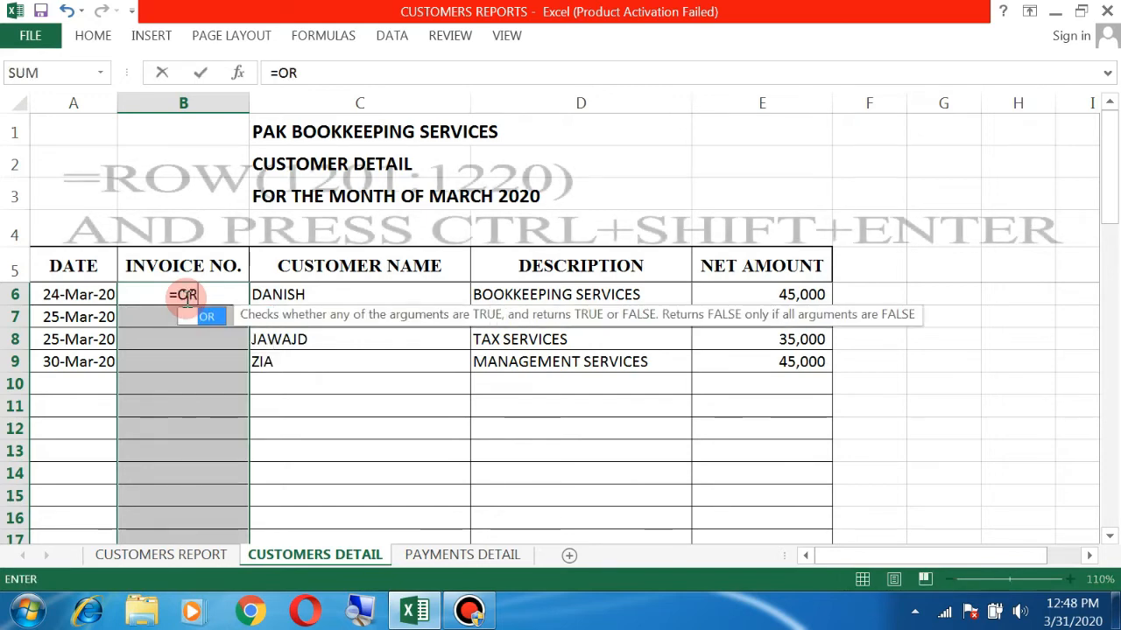
pyautogui.press('BackSpace')
pyautogui.press('BackSpace')
pyautogui.press('BackSpace')
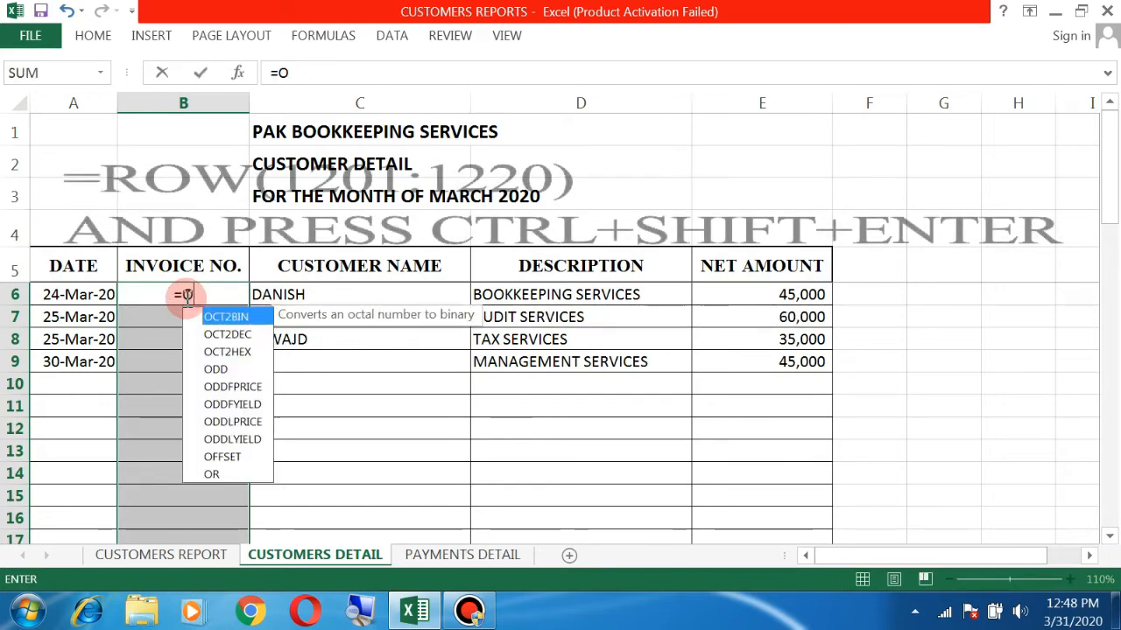
pyautogui.write('ROW(')
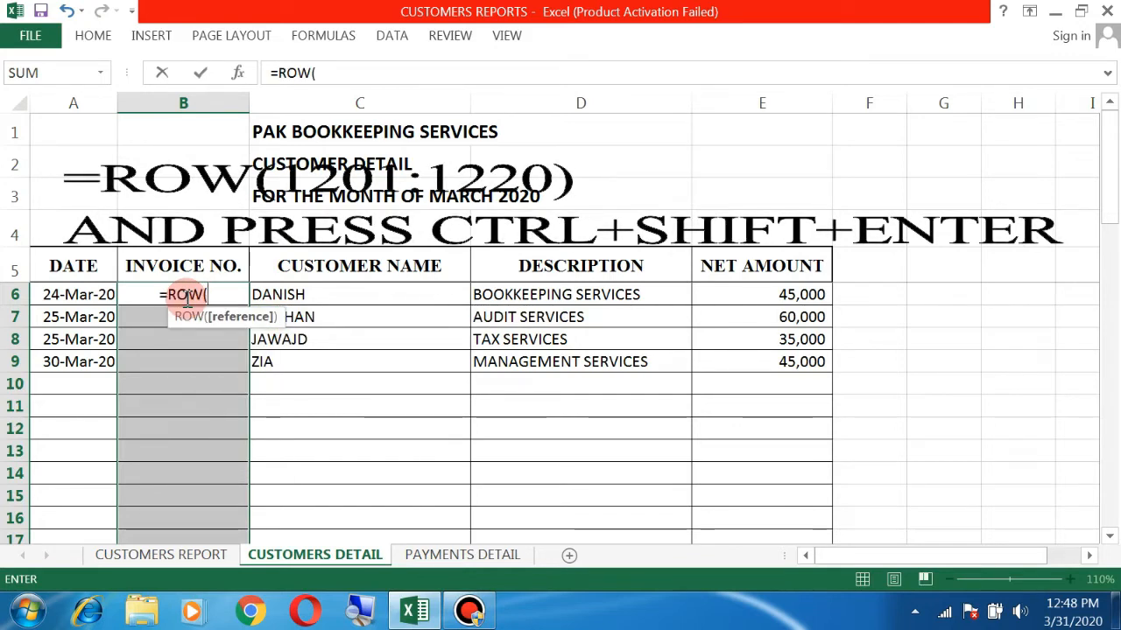
pyautogui.write('1')
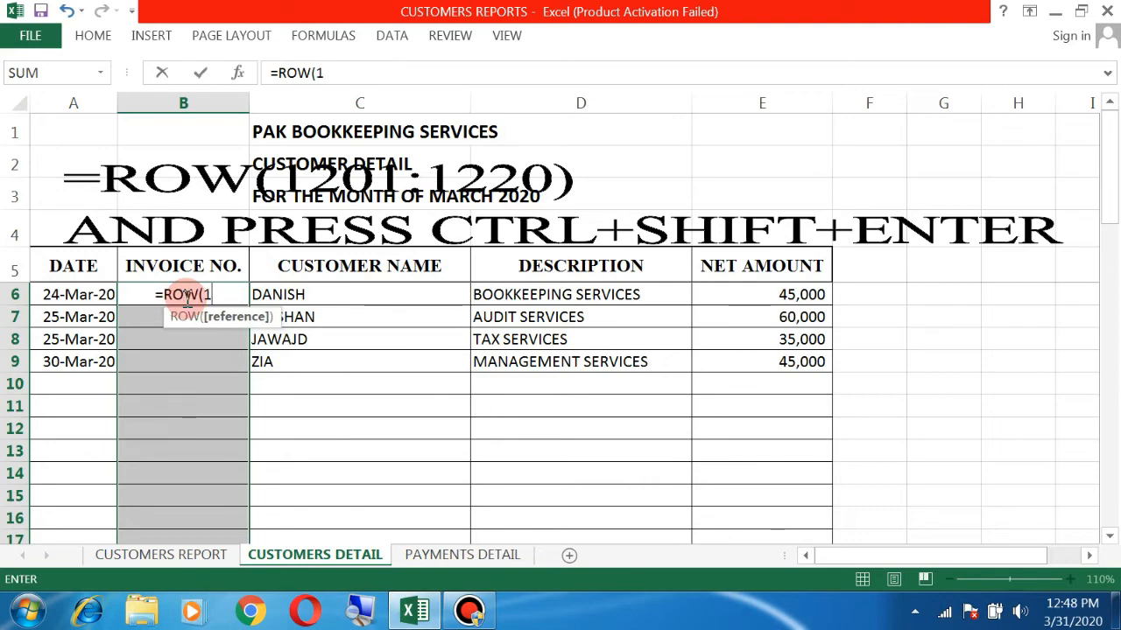
pyautogui.write('201')
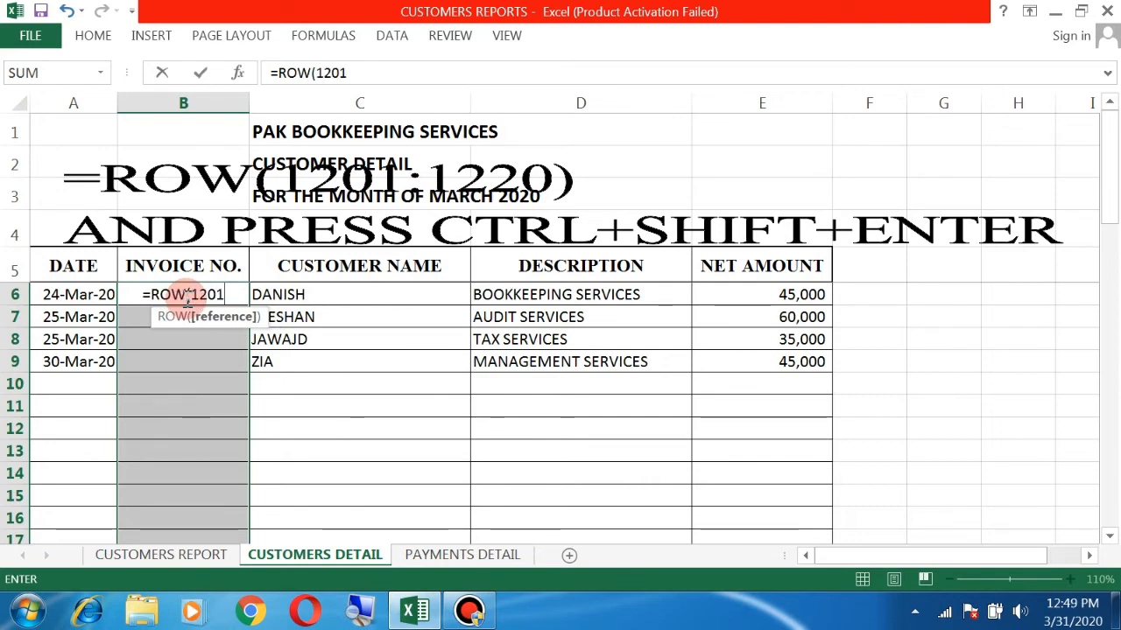
pyautogui.write(':')
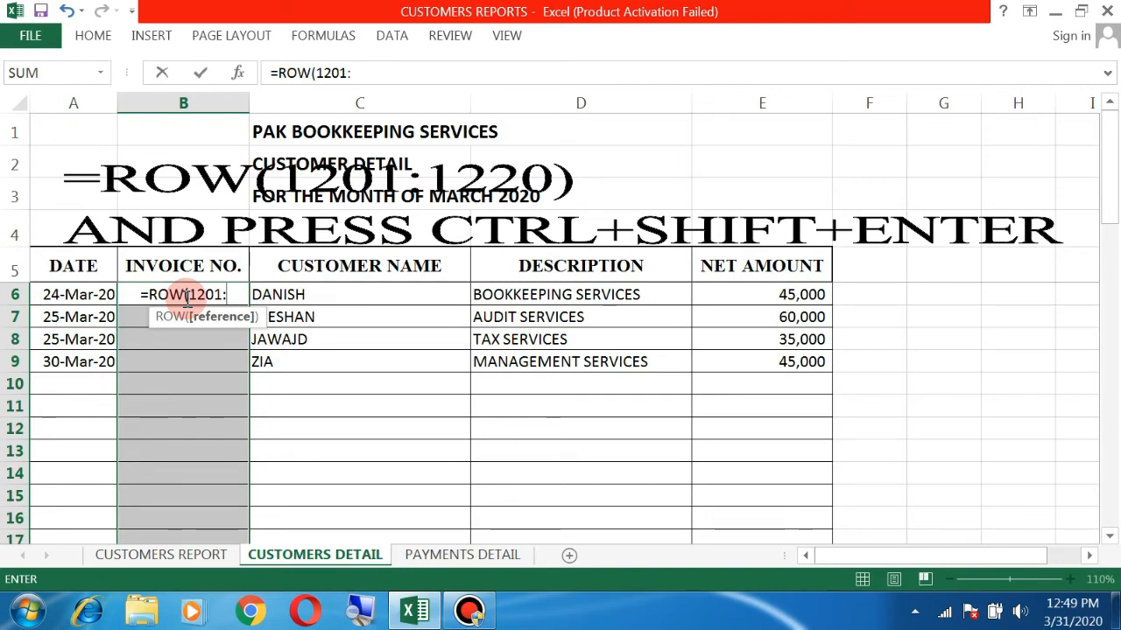
pyautogui.write('12')
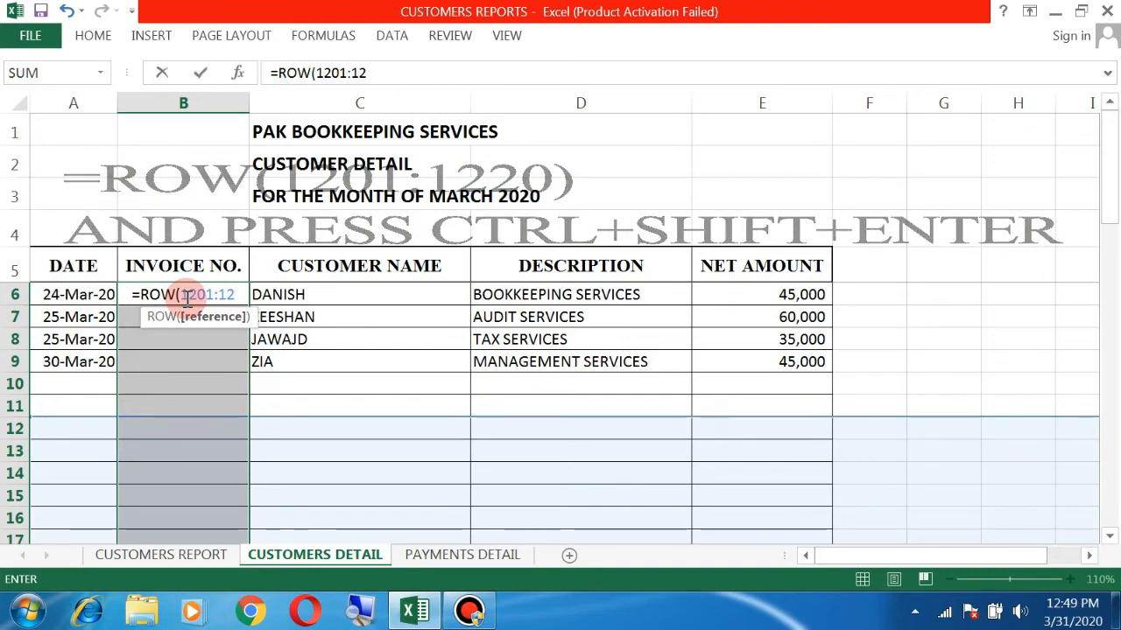
pyautogui.write('20')
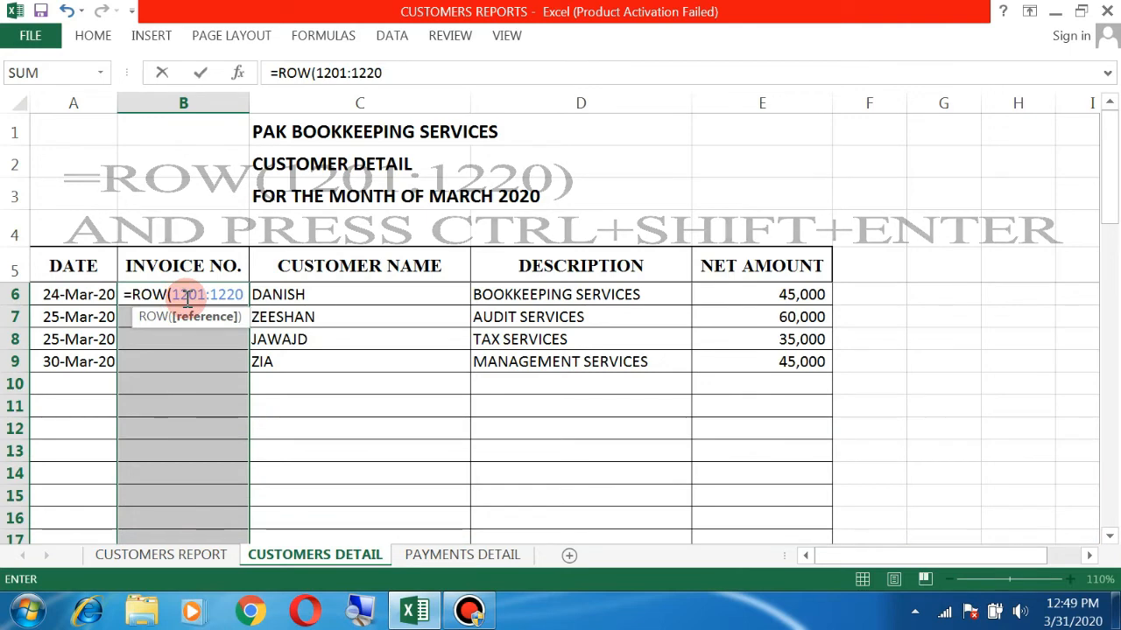
pyautogui.write(')')
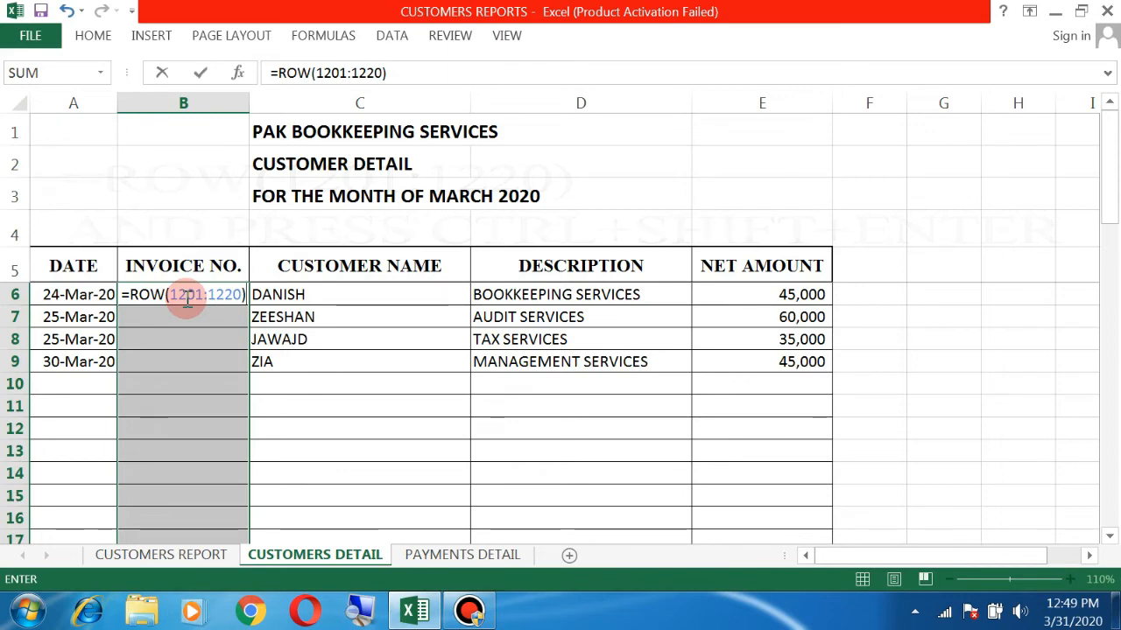
pyautogui.hotkey('ctrl', 'shift', 'Return')
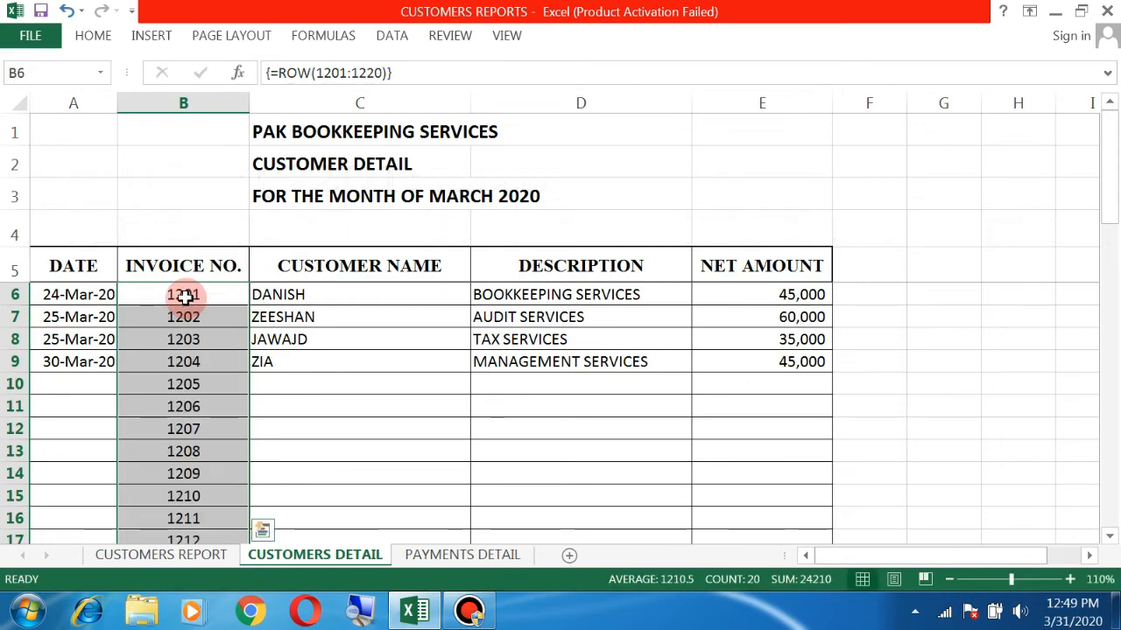
# Step: Check the generated invoice numbers down to B25, and try to delete the single number in B13
pyautogui.scroll(-6, 201, 341)
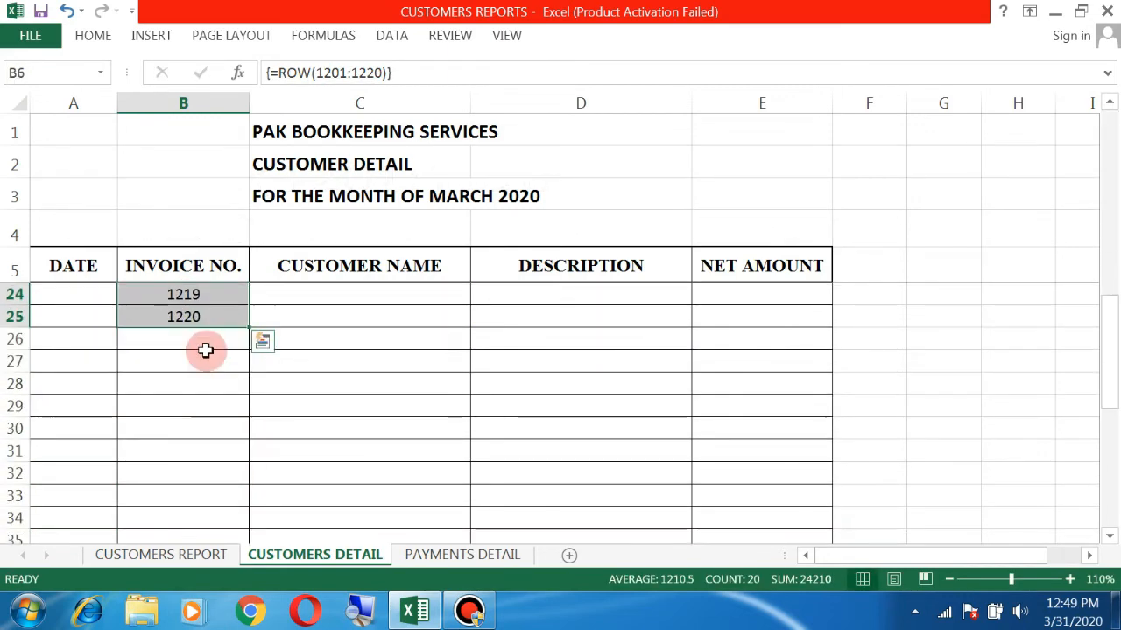
pyautogui.scroll(1, 204, 350)
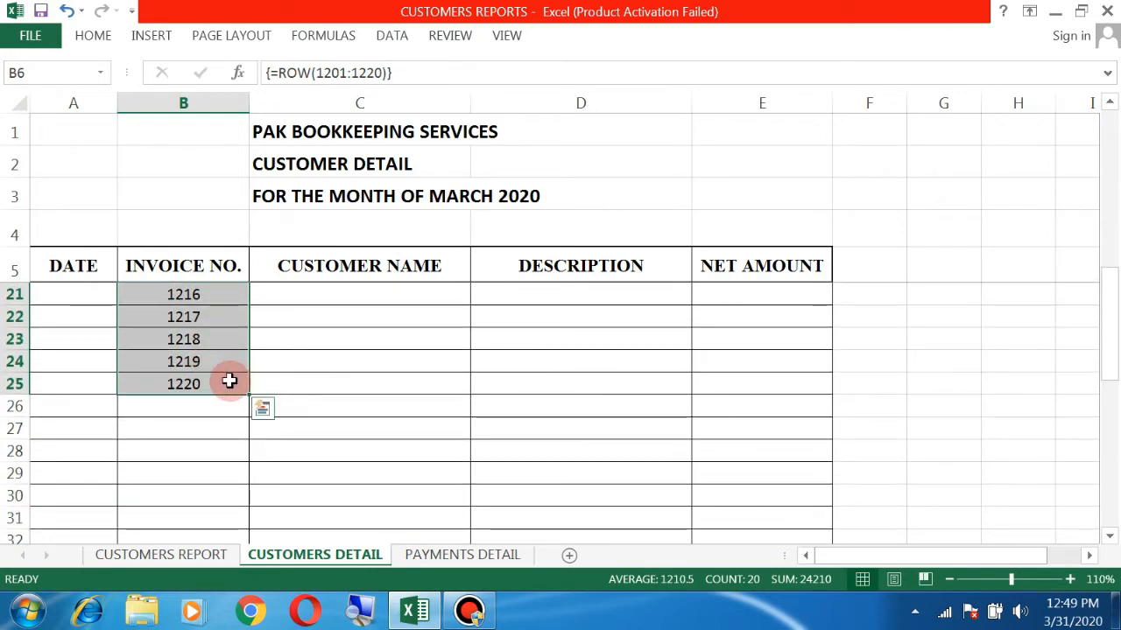
pyautogui.click(230, 382)
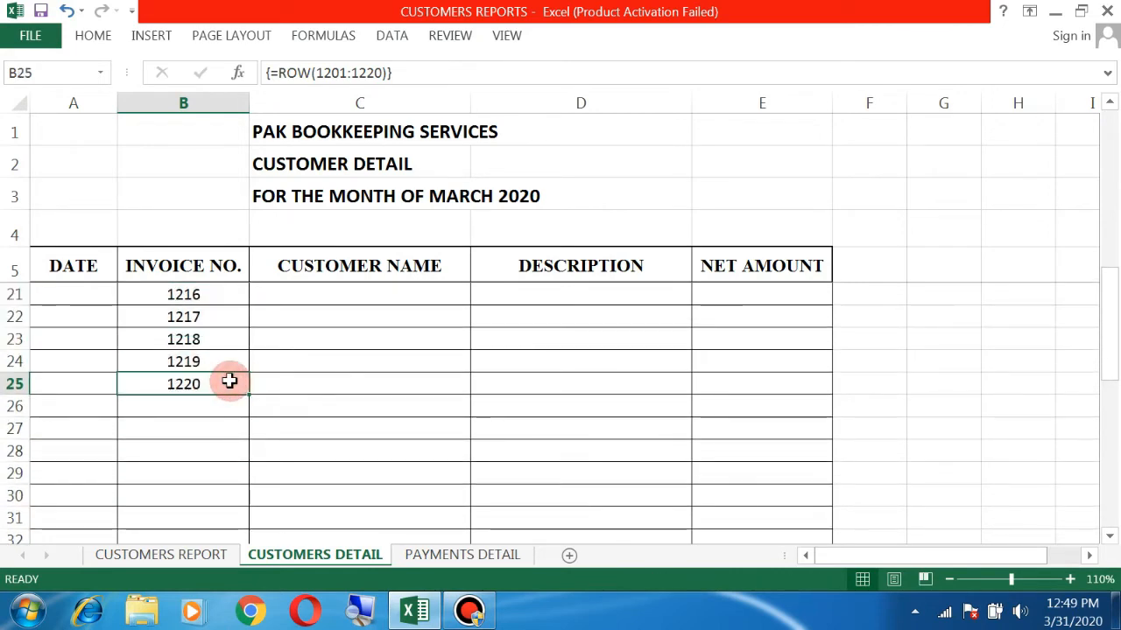
pyautogui.scroll(4, 230, 381)
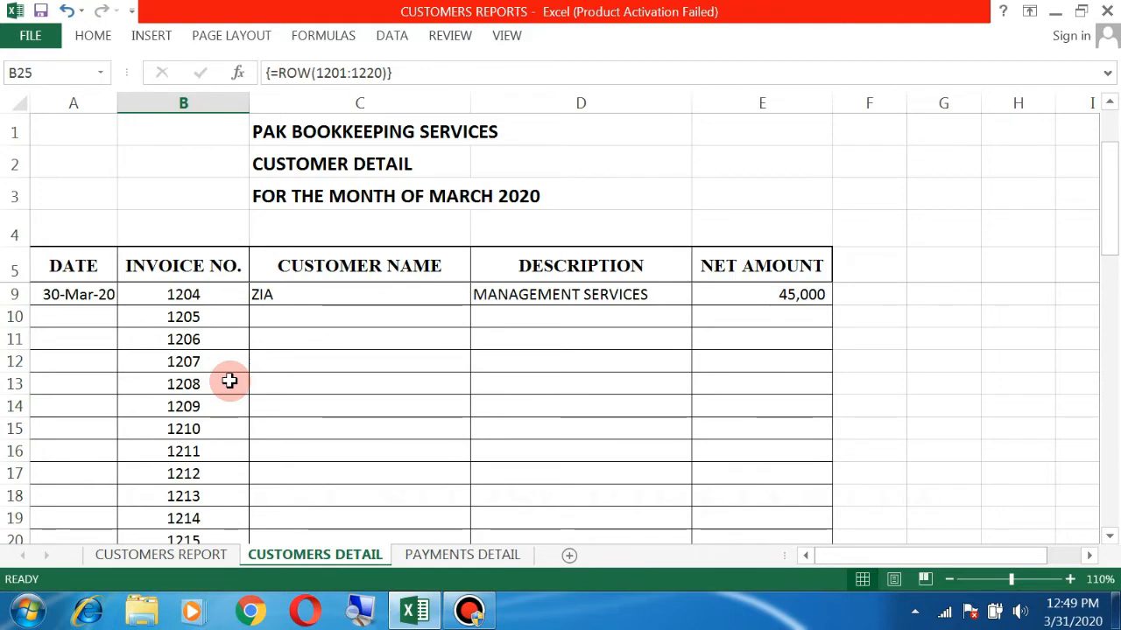
pyautogui.click(229, 382)
pyautogui.press('Delete')
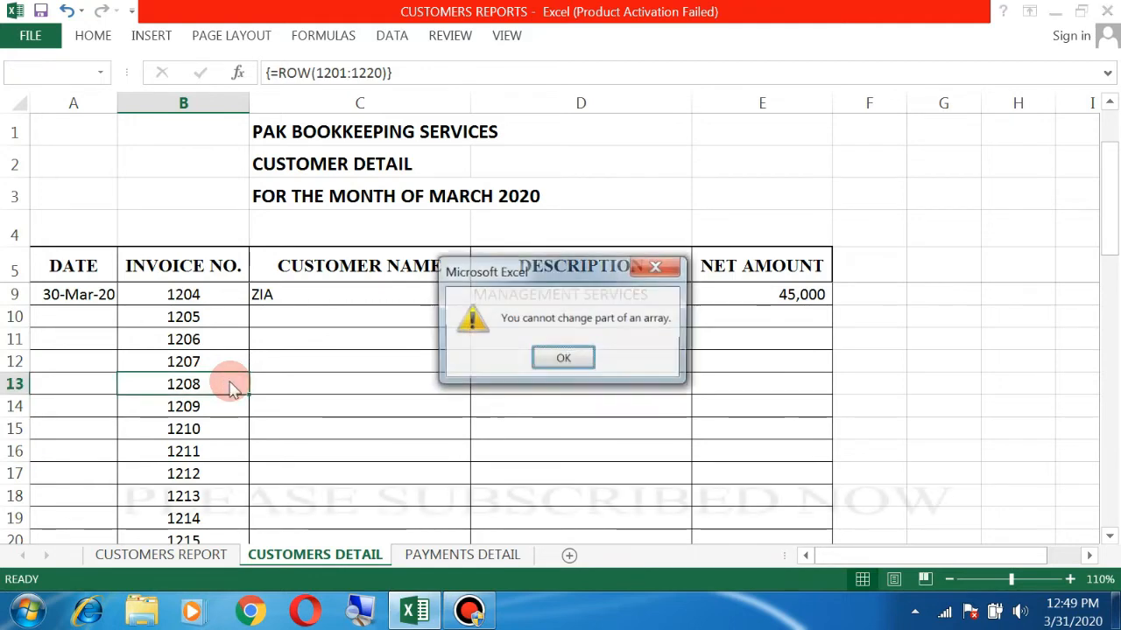
pyautogui.press('Return')
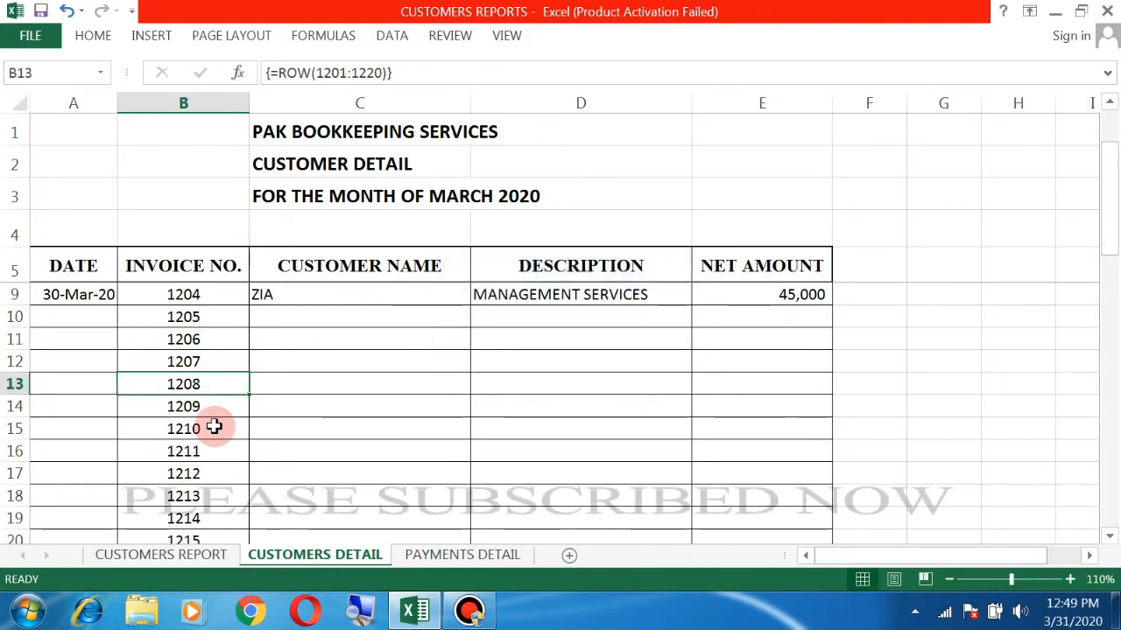
# Step: Try to delete the invoice number in B15 from the array
pyautogui.click(216, 426)
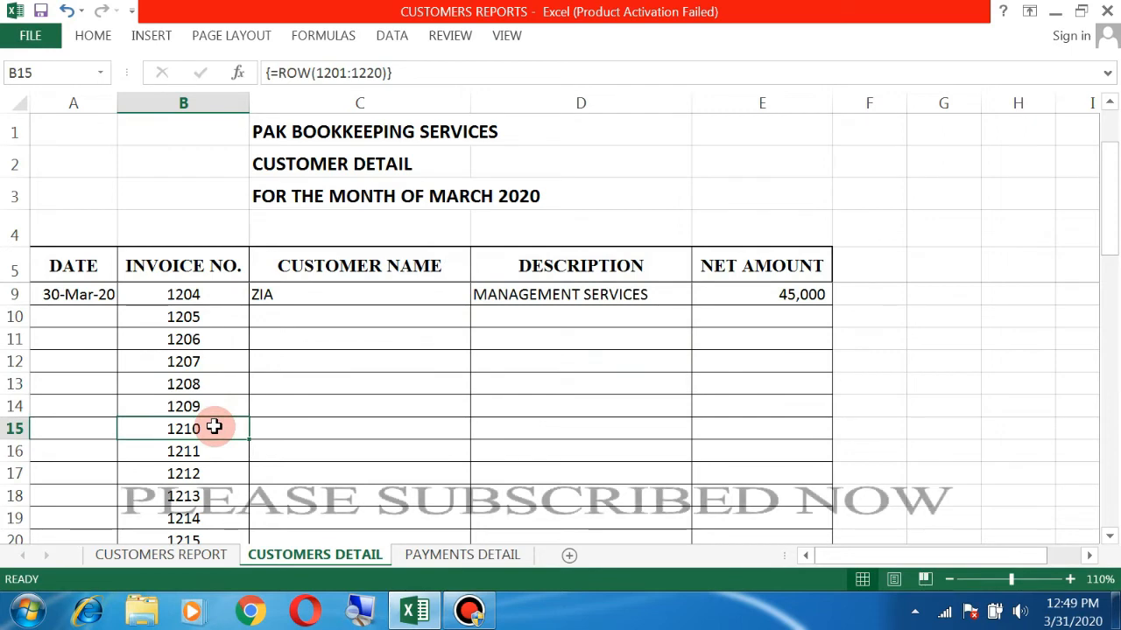
pyautogui.press('Delete')
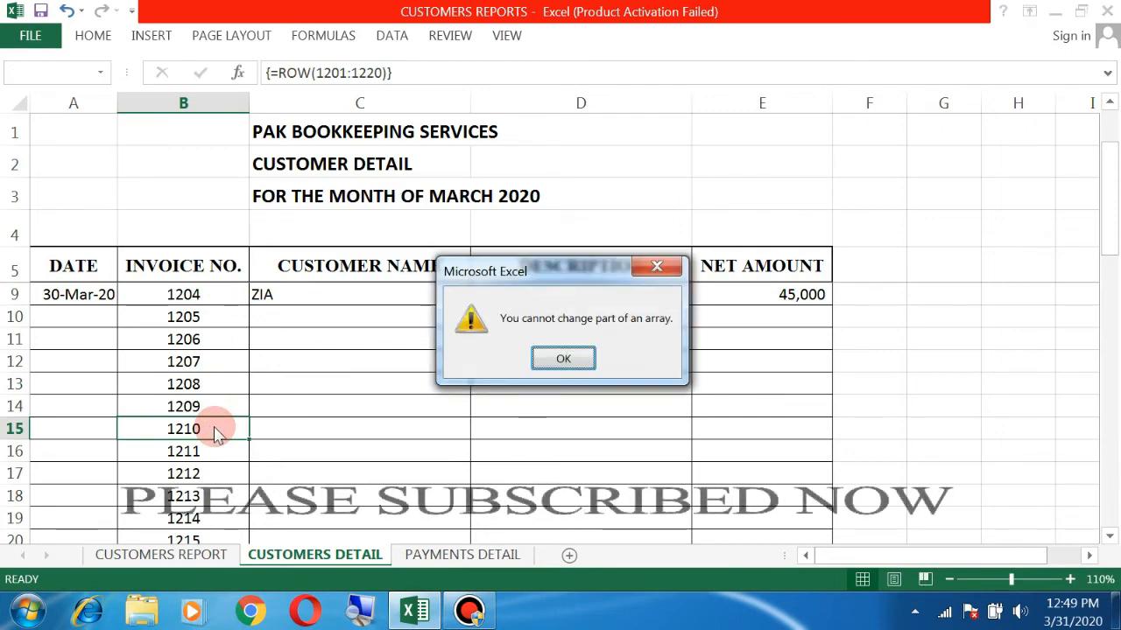
pyautogui.press('Return')
pyautogui.press('Delete')
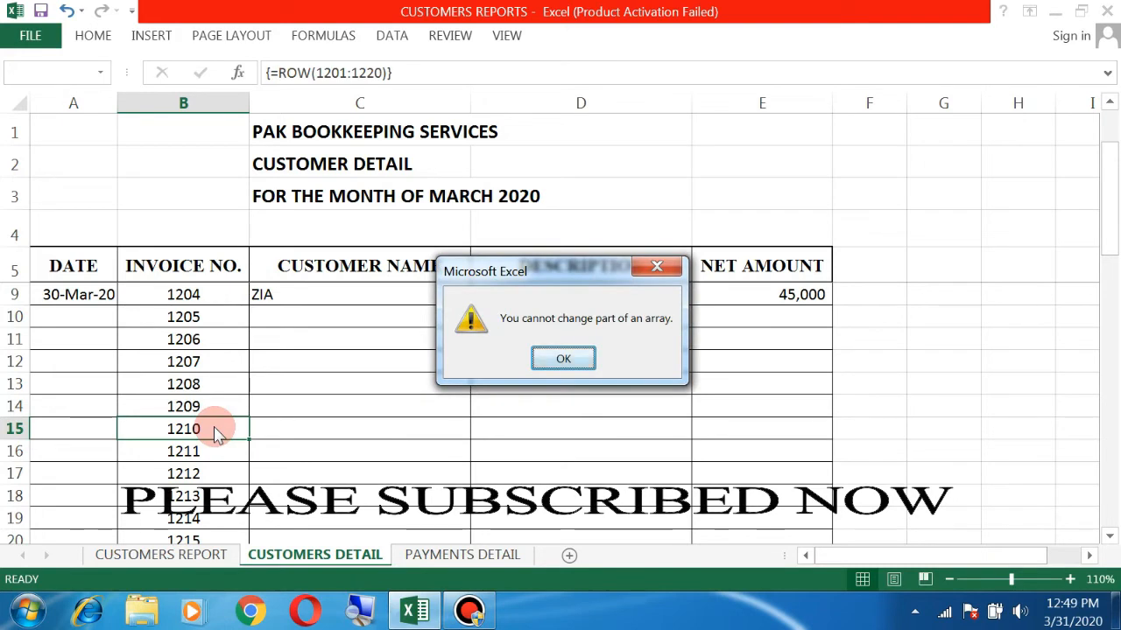
pyautogui.press('Return')
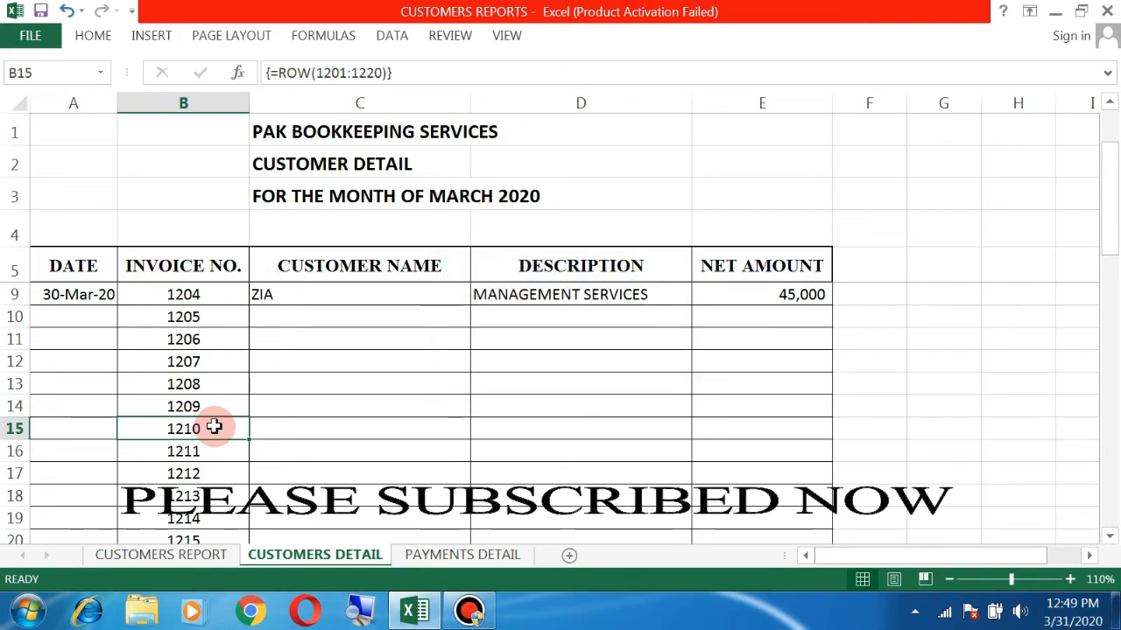
# Step: Try to delete the entire row 15, which crosses the invoice number array
pyautogui.click(14, 429)
pyautogui.rightClick(14, 431)
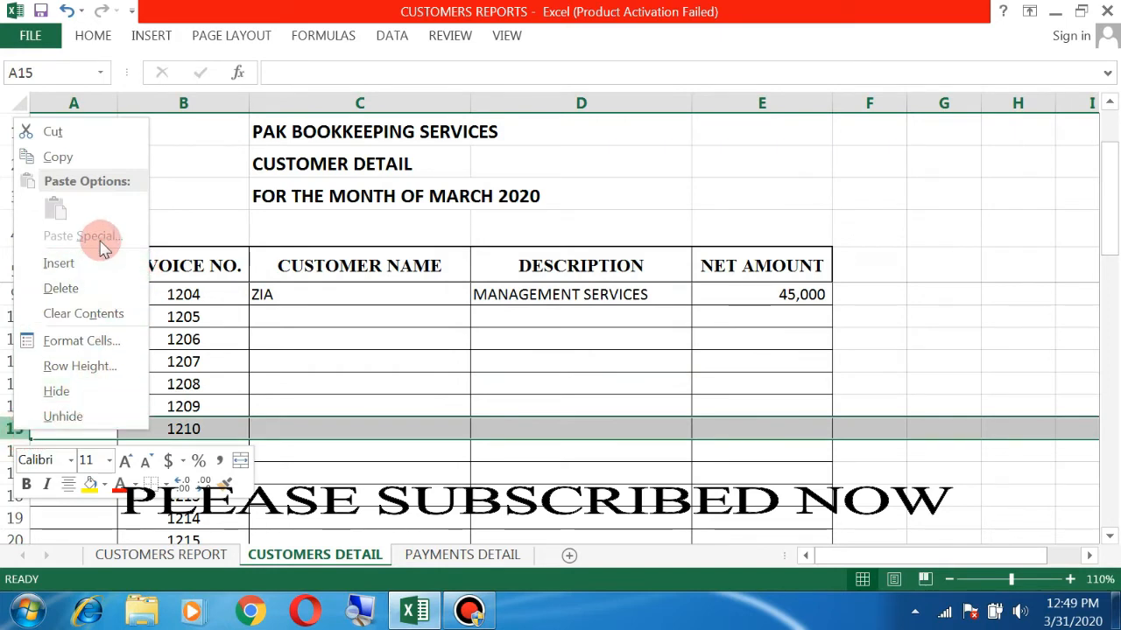
pyautogui.click(93, 288)
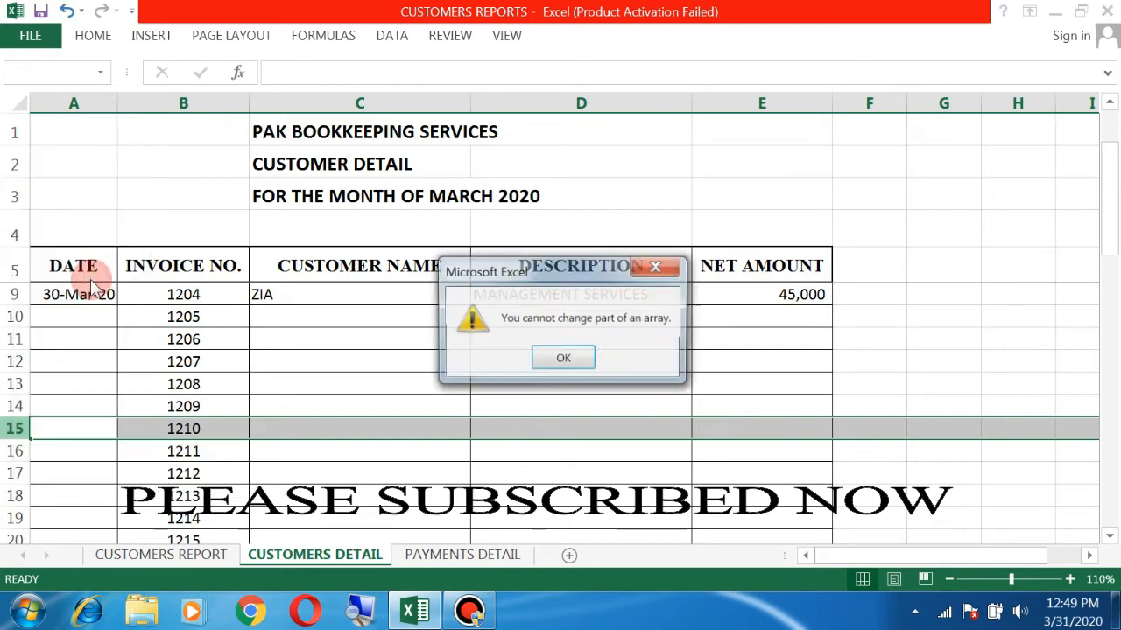
pyautogui.press('Return')
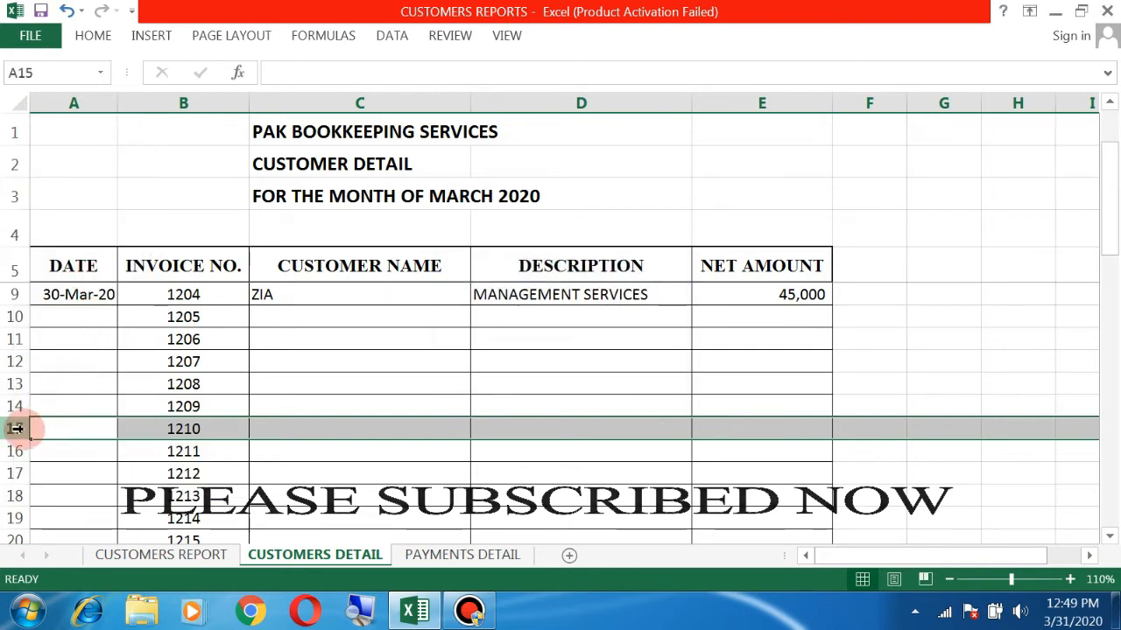
pyautogui.click(174, 368)
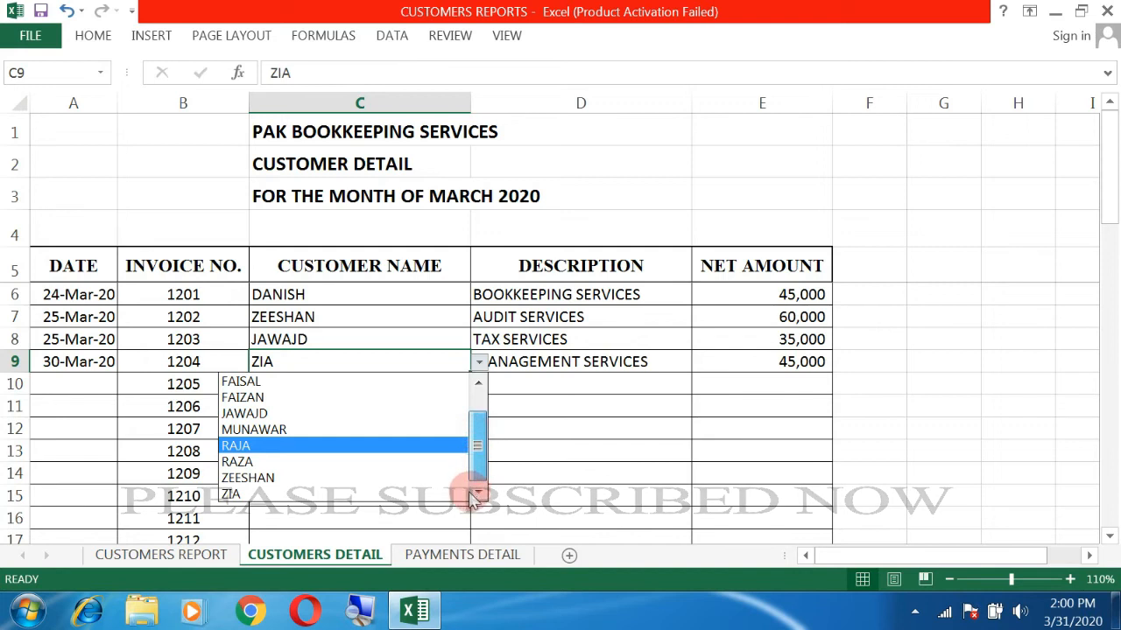
# Step: Start a data validation rule for the customer name cell C10 that allows only values from a List
pyautogui.click(565, 440)
pyautogui.click(402, 406)
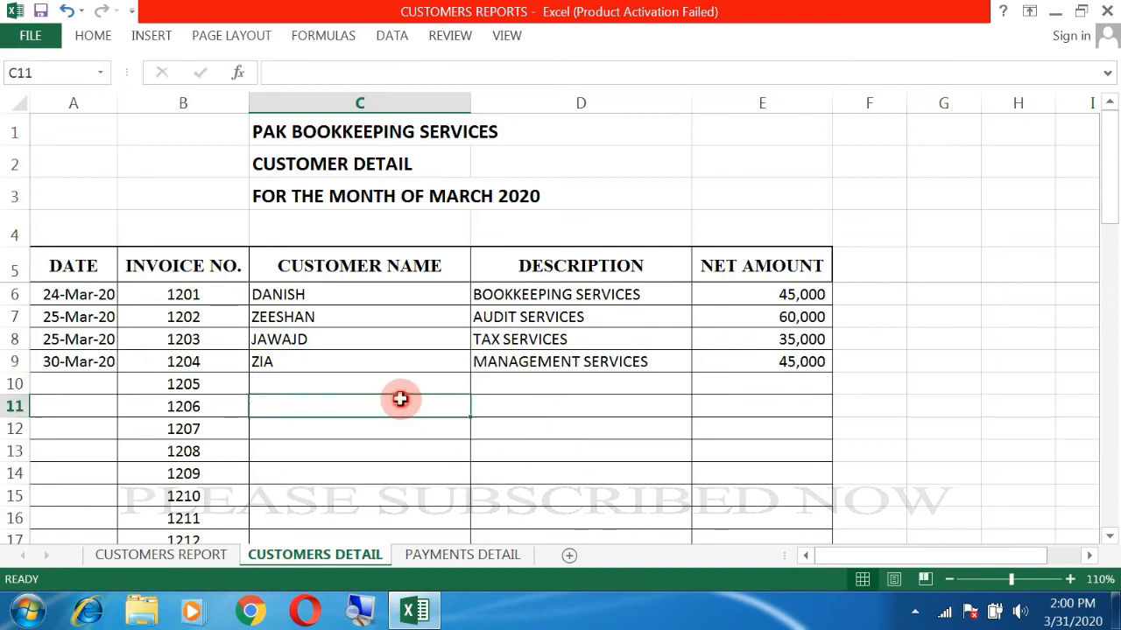
pyautogui.click(403, 388)
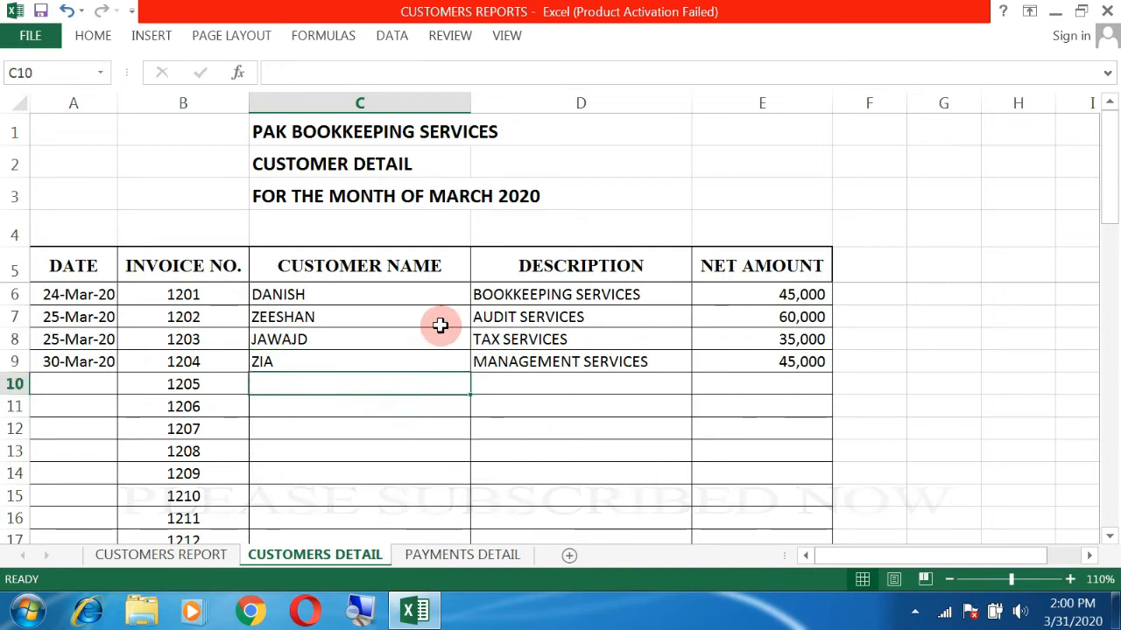
pyautogui.click(391, 36)
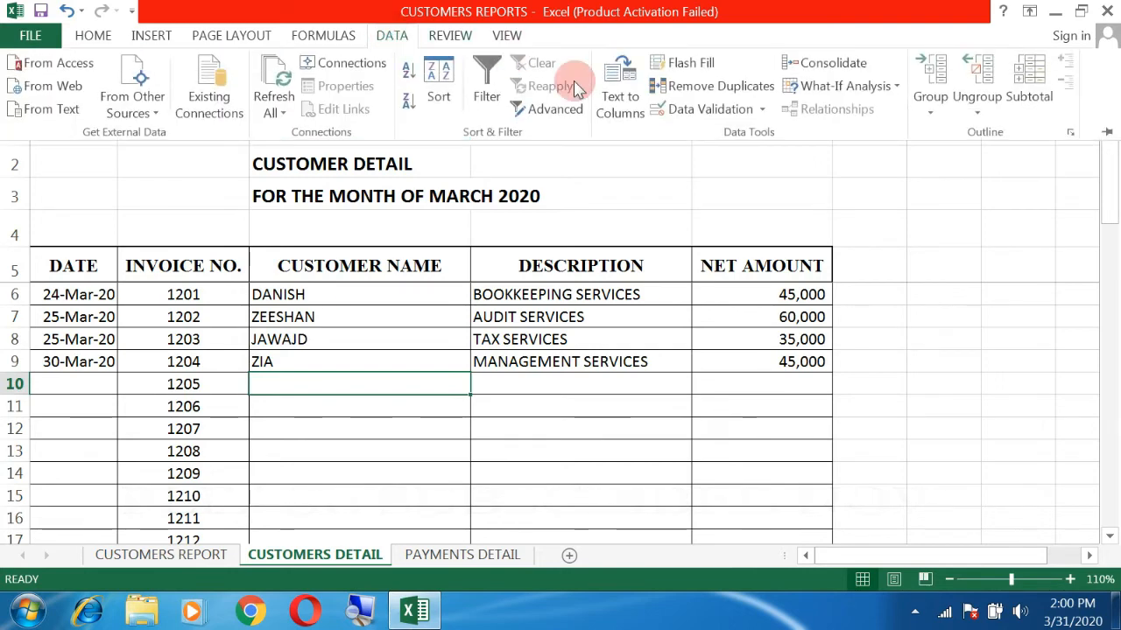
pyautogui.click(716, 111)
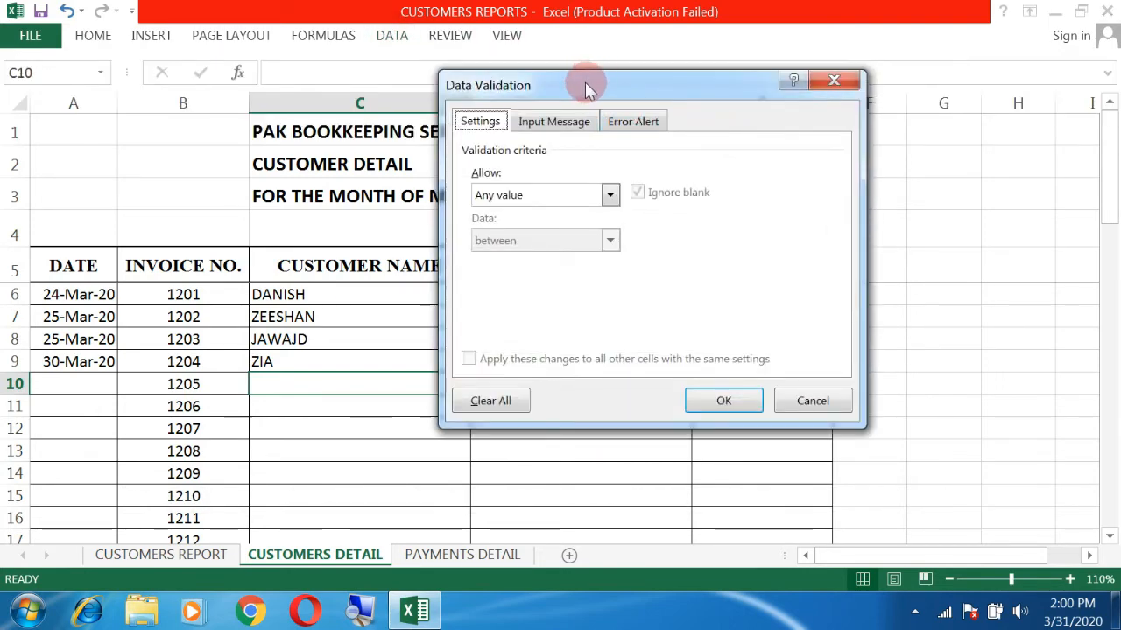
pyautogui.click(610, 194)
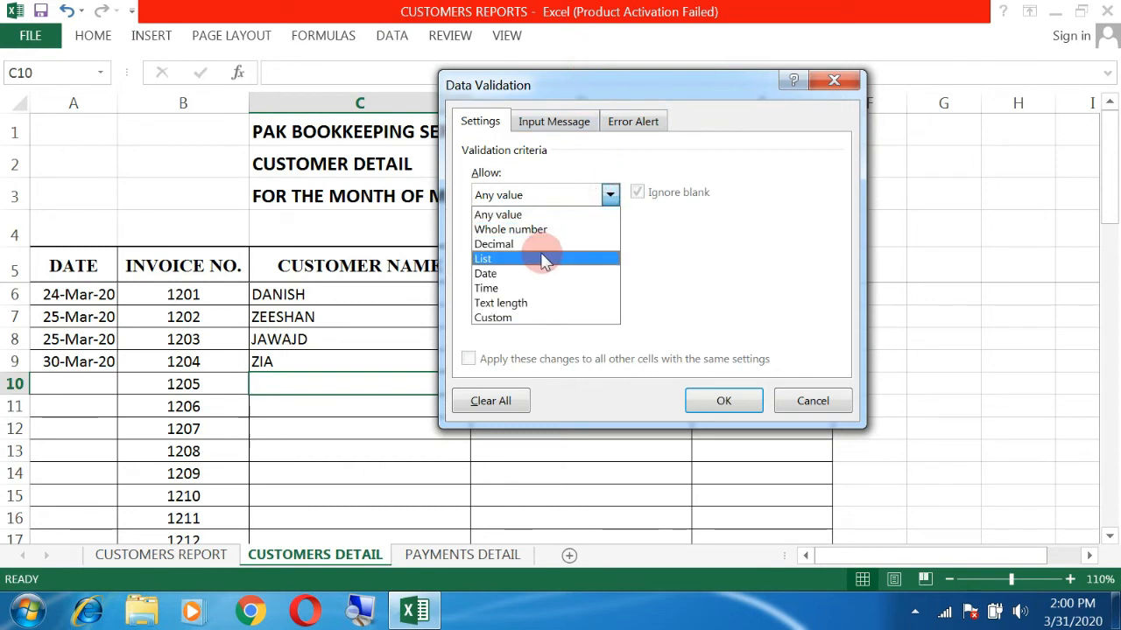
pyautogui.click(544, 260)
pyautogui.click(726, 287)
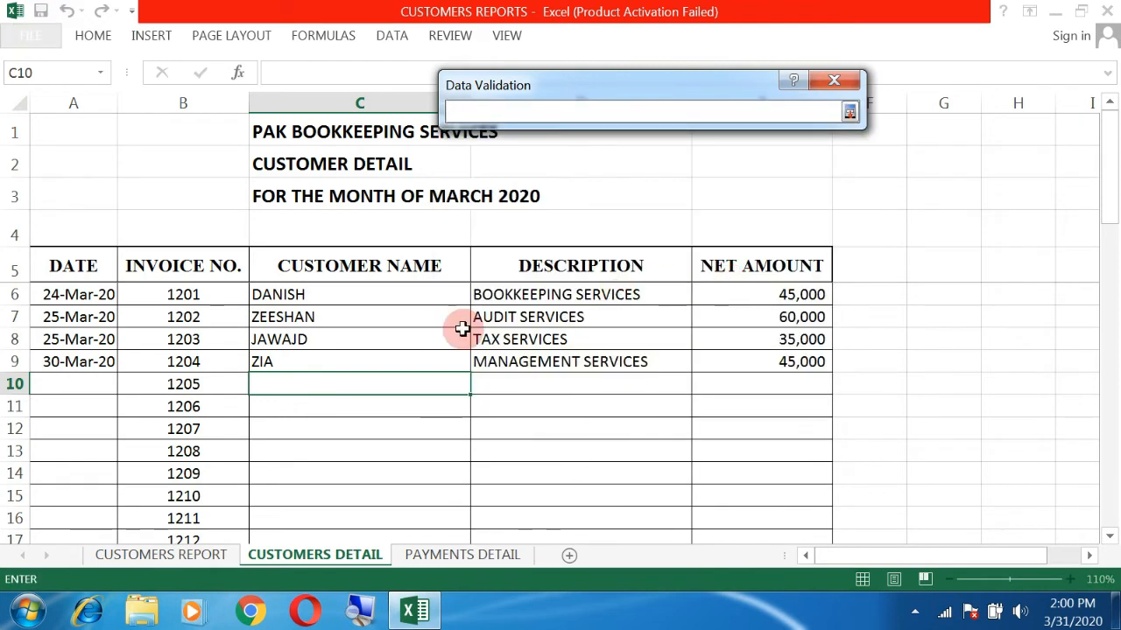
# Step: Set the validation source to the customer names in B7:B16 of the CUSTOMERS REPORT sheet, apply it and check the choices offered in C10
pyautogui.click(154, 553)
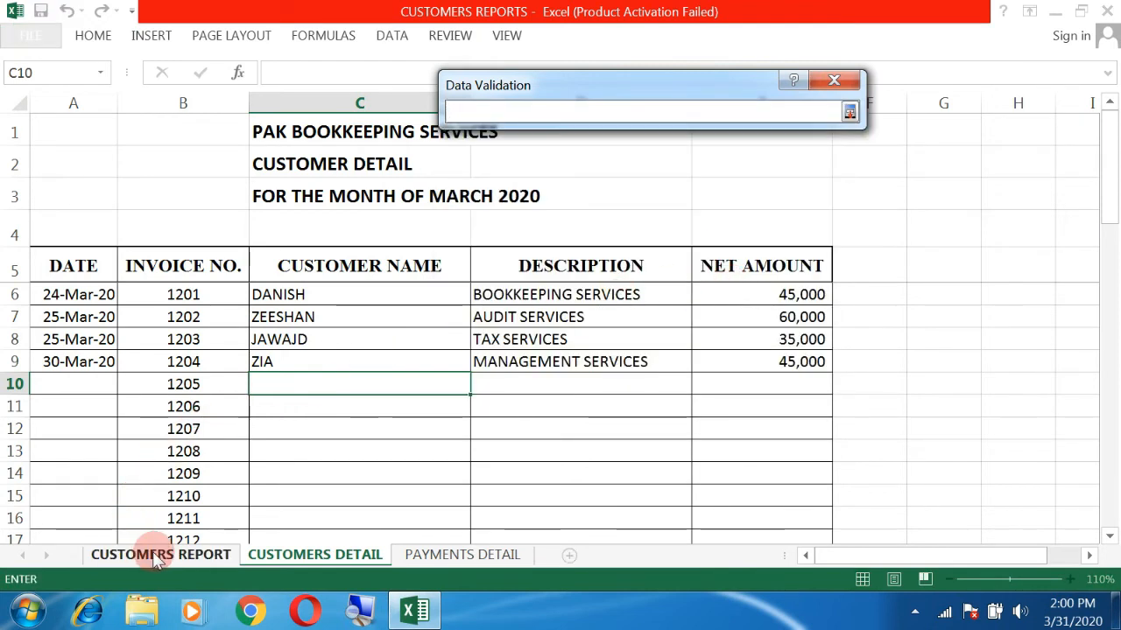
pyautogui.click(154, 554)
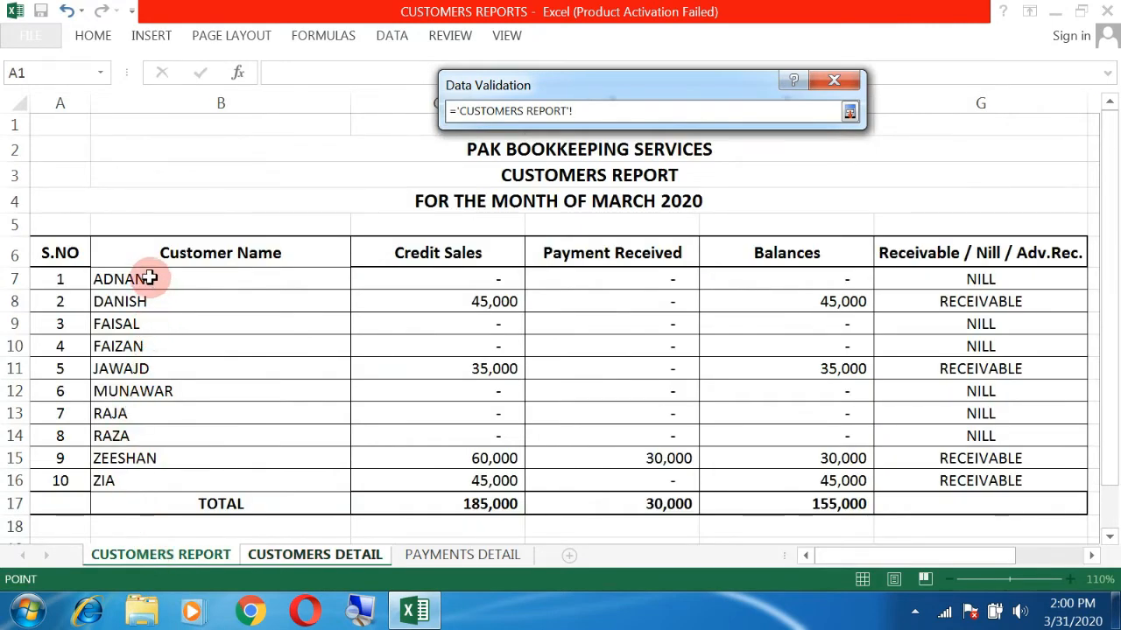
pyautogui.moveTo(149, 278); pyautogui.dragTo(136, 477)
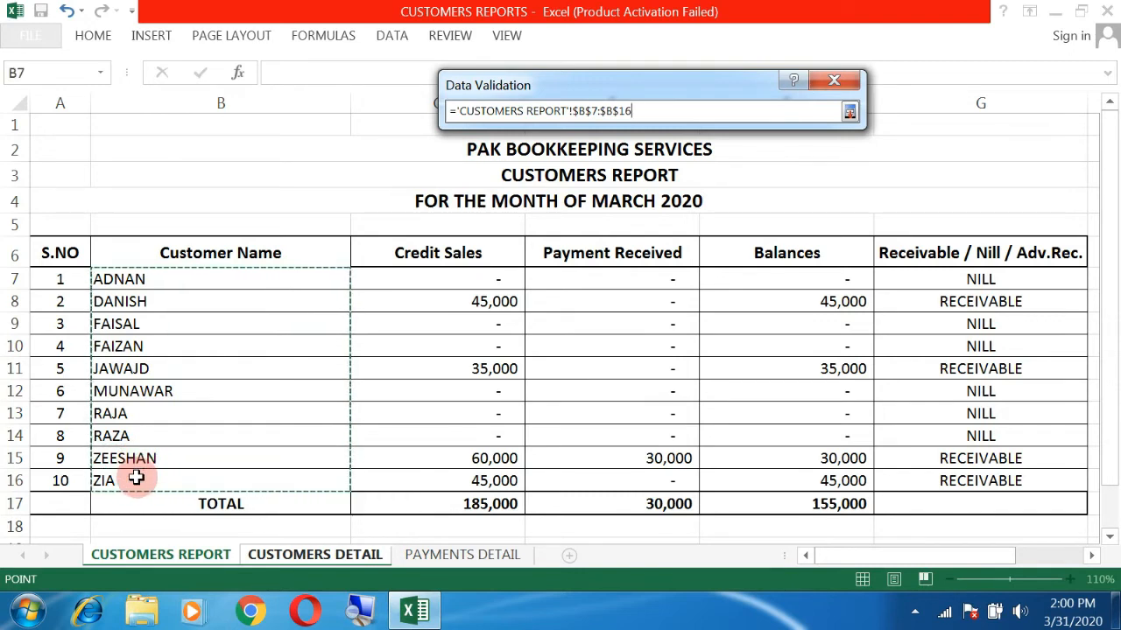
pyautogui.press('Return')
pyautogui.press('Return')
pyautogui.hotkey('ctrl', 'pagedown')
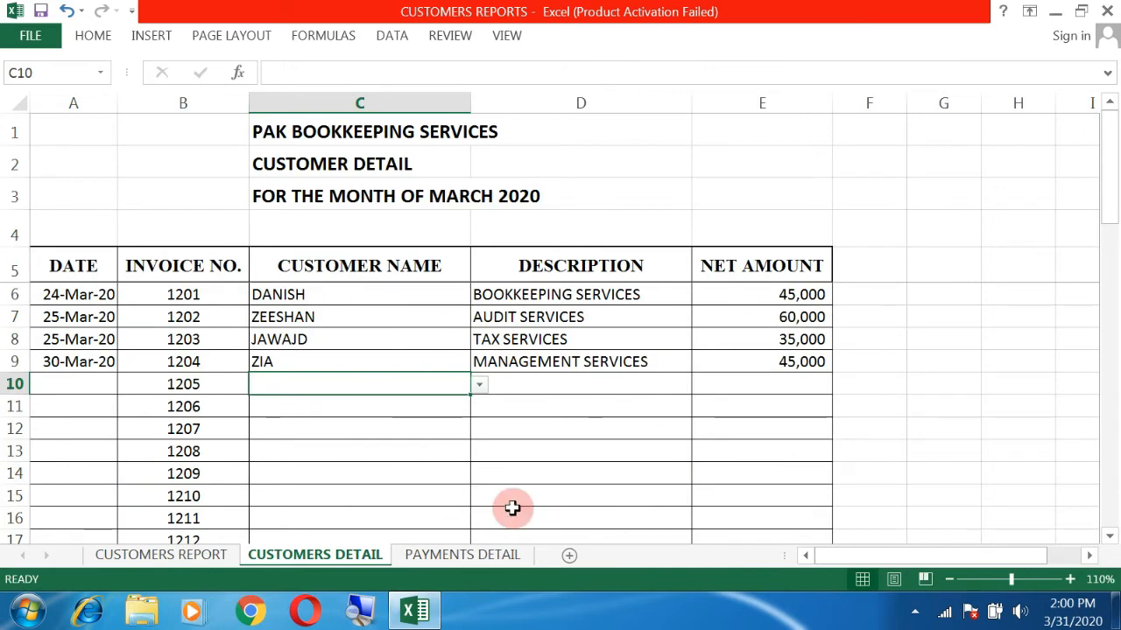
pyautogui.click(479, 385)
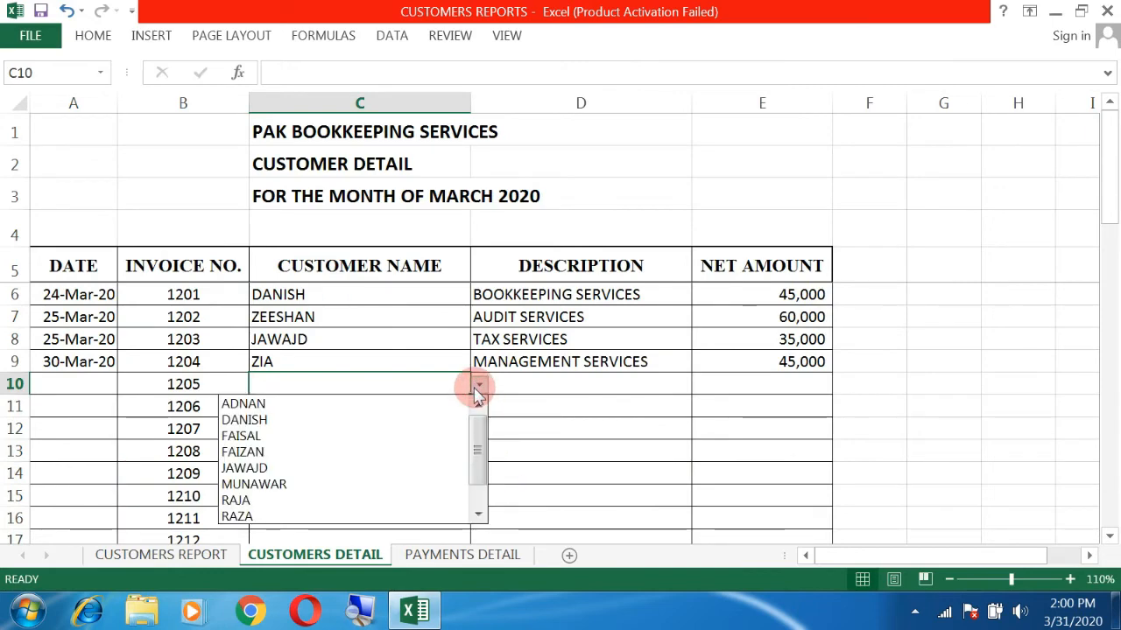
pyautogui.click(478, 390)
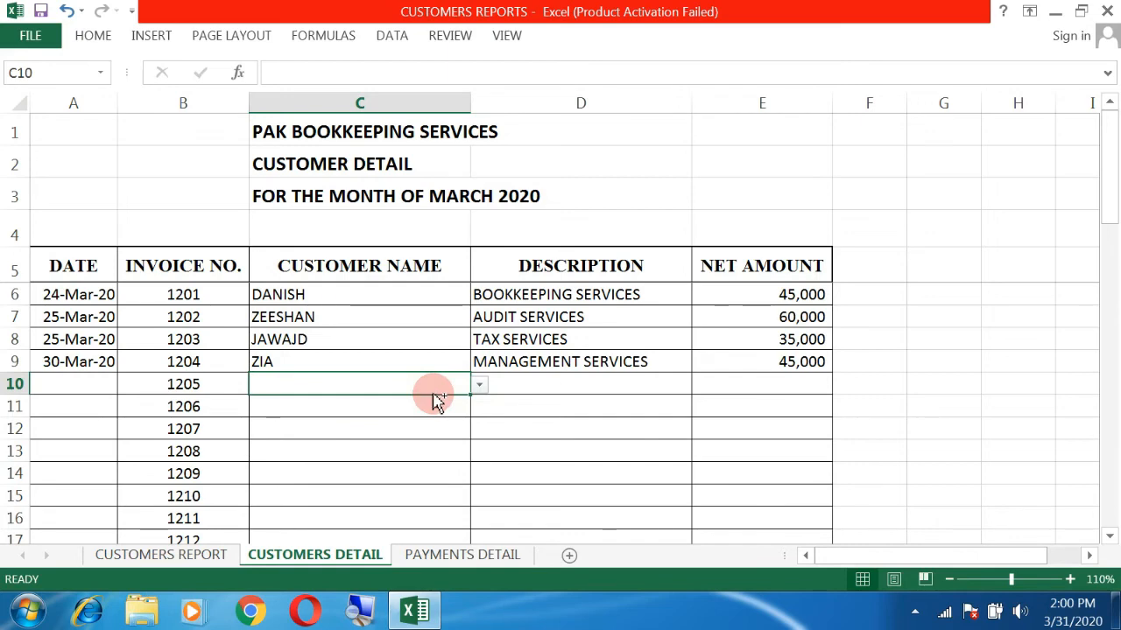
# Step: Copy the validated cell C10 to the remaining customer name cells C11:C25
pyautogui.hotkey('ctrl', 'c')
pyautogui.press('Down')
pyautogui.hotkey('shift', 'Down')
pyautogui.hotkey('shift', 'Down')
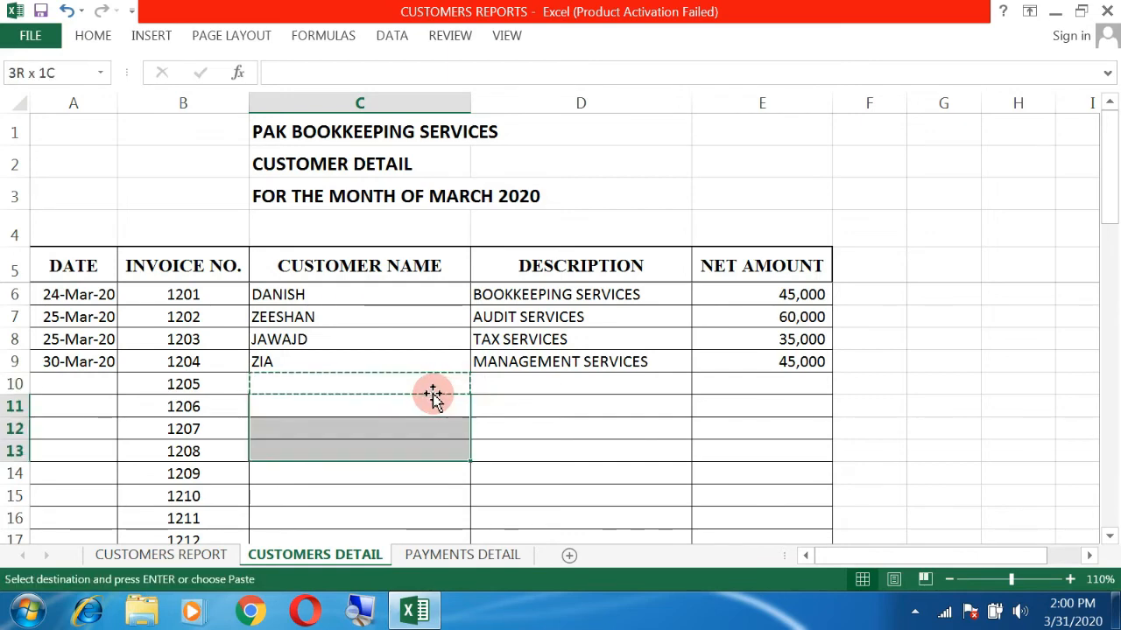
pyautogui.hotkey('shift', 'Down')
pyautogui.hotkey('shift', 'Down')
pyautogui.hotkey('shift', 'Down')
pyautogui.hotkey('shift', 'Down')
pyautogui.hotkey('shift', 'Down')
pyautogui.hotkey('shift', 'Down')
pyautogui.hotkey('shift', 'Down')
pyautogui.hotkey('shift', 'Down')
pyautogui.hotkey('shift', 'Down')
pyautogui.hotkey('shift', 'Down')
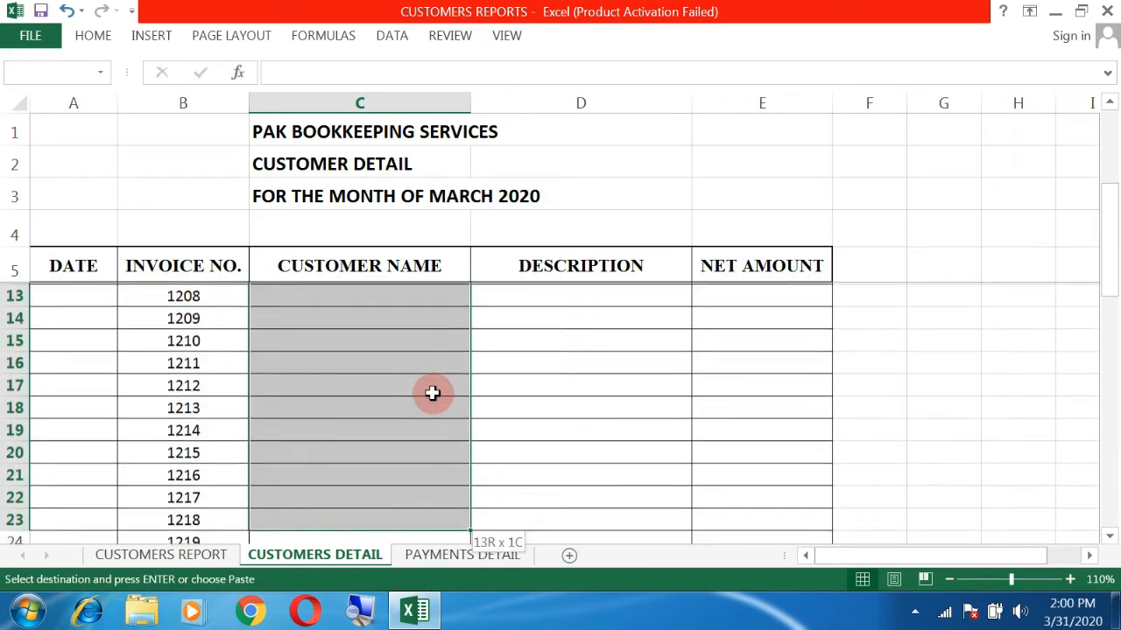
pyautogui.hotkey('shift', 'Down')
pyautogui.hotkey('shift', 'Down')
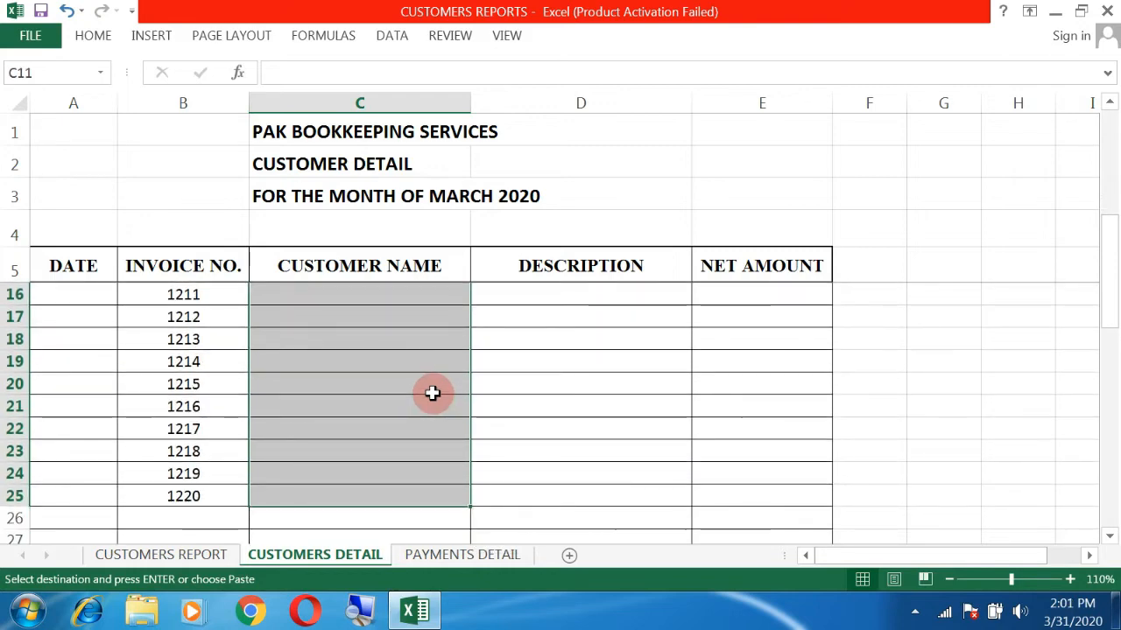
pyautogui.press('Escape')
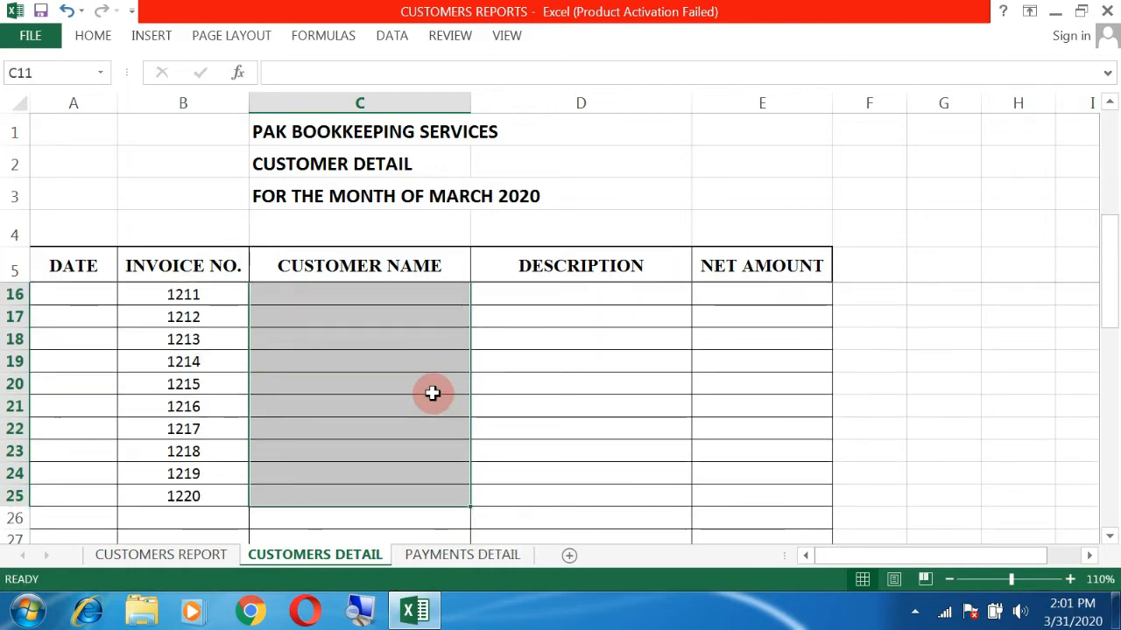
# Step: Check that the customer list is offered in cell C22
pyautogui.click(450, 448)
pyautogui.click(457, 432)
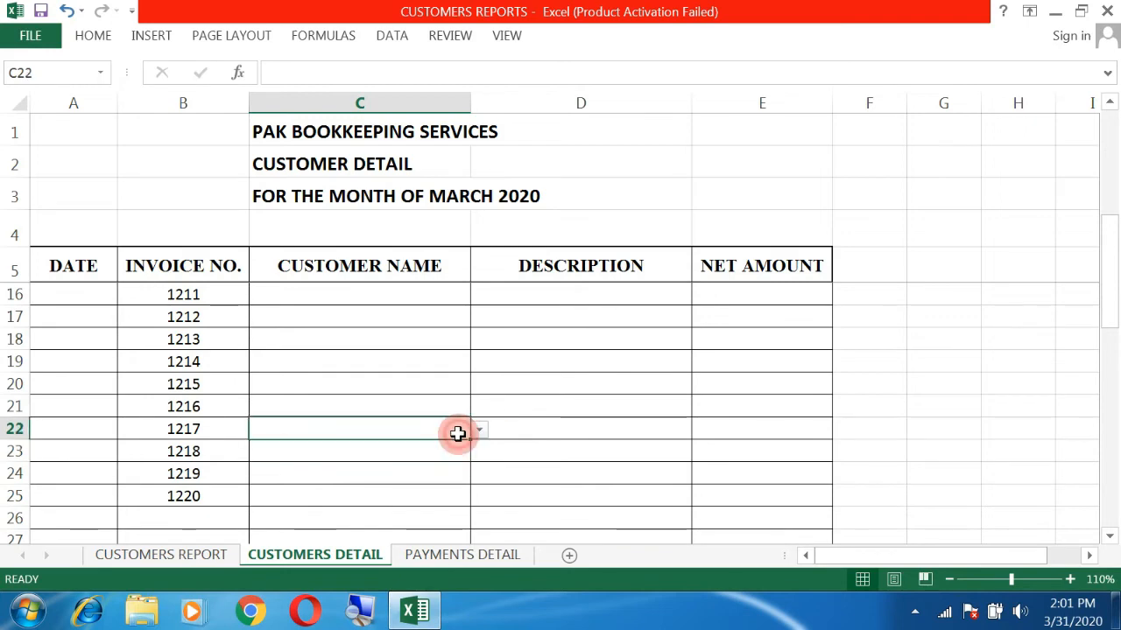
pyautogui.click(478, 429)
pyautogui.press('Escape')
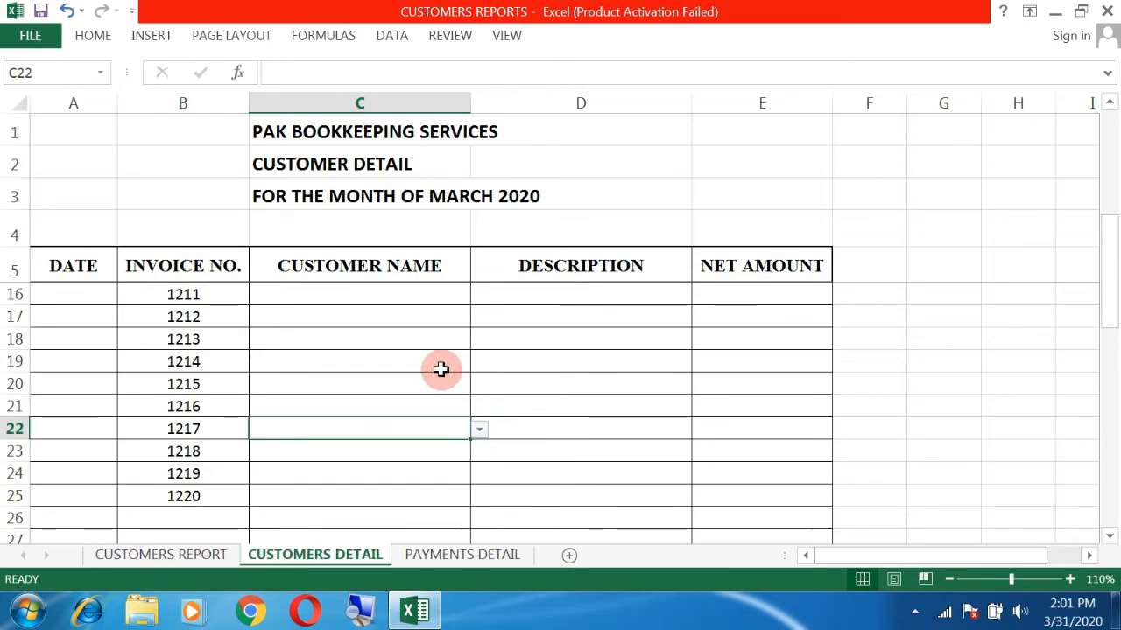
# Step: Try to enter a customer name that is not in the list in C10, and cancel the entry
pyautogui.scroll(3, 440, 369)
pyautogui.click(429, 386)
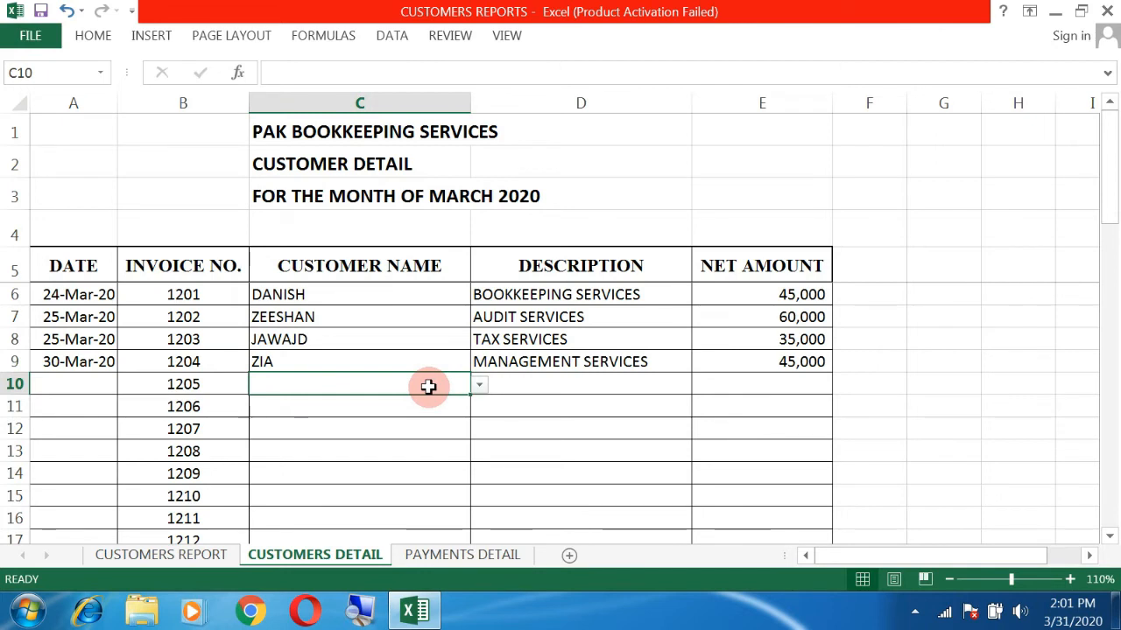
pyautogui.write('NOMAN')
pyautogui.press('Return')
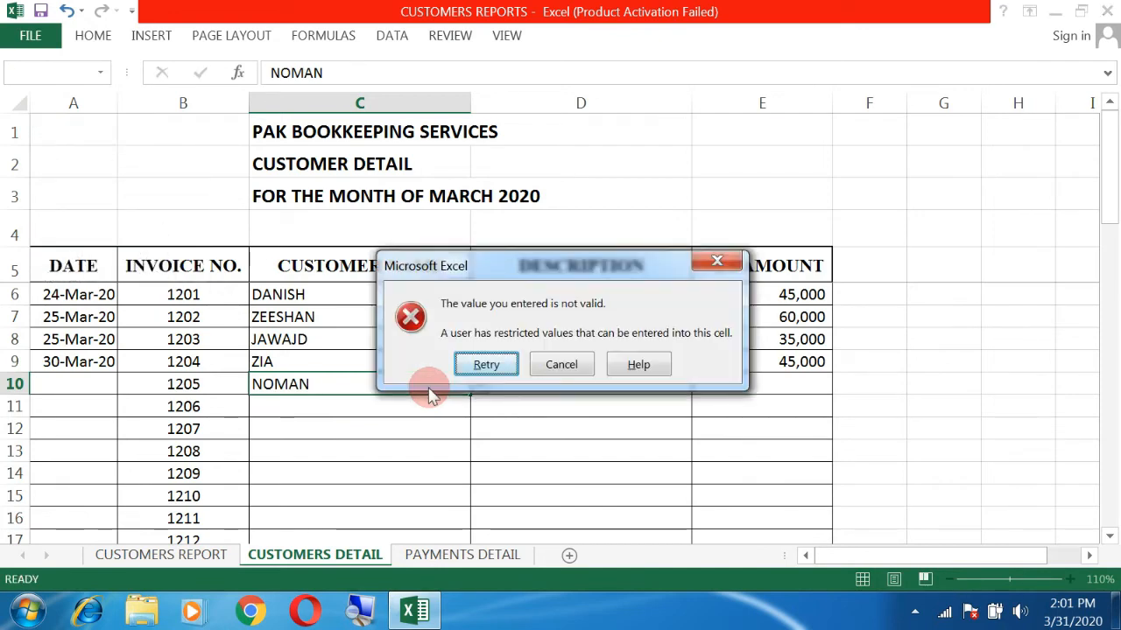
pyautogui.press('Escape')
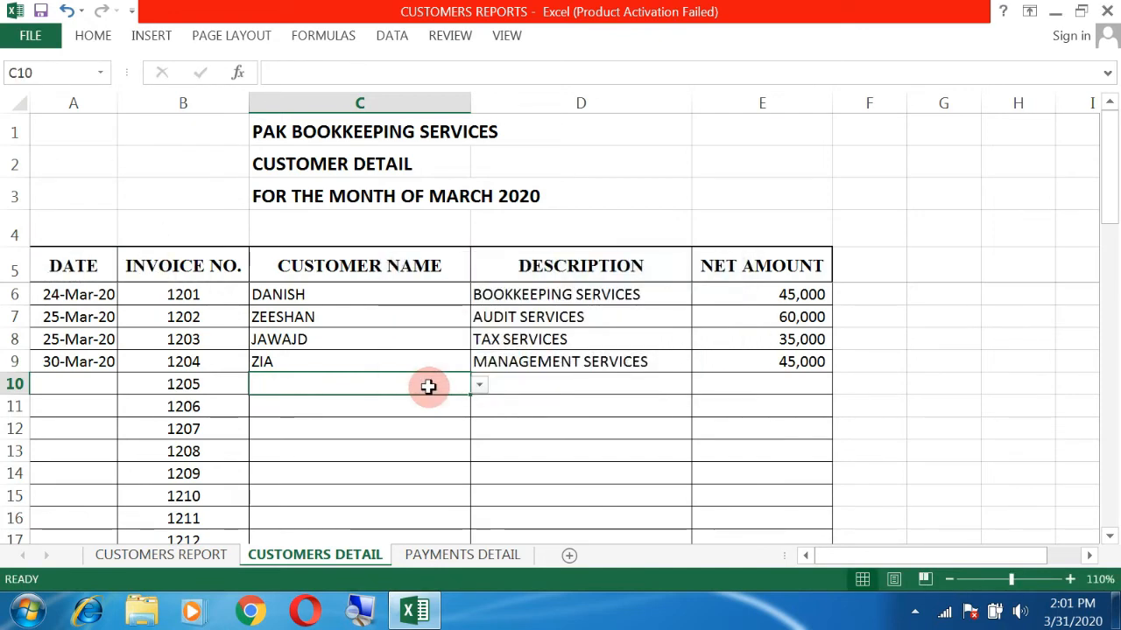
# Step: Add filters to the header row A5:E5 and look at the filter choices for the customer name column
pyautogui.moveTo(74, 265); pyautogui.dragTo(788, 277)
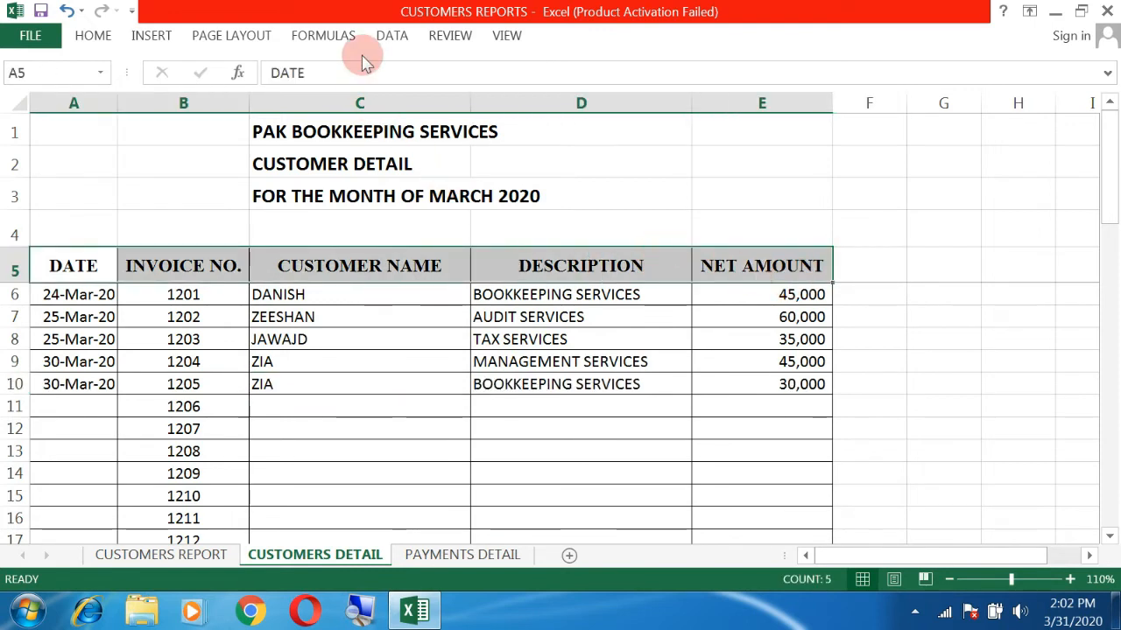
pyautogui.click(390, 35)
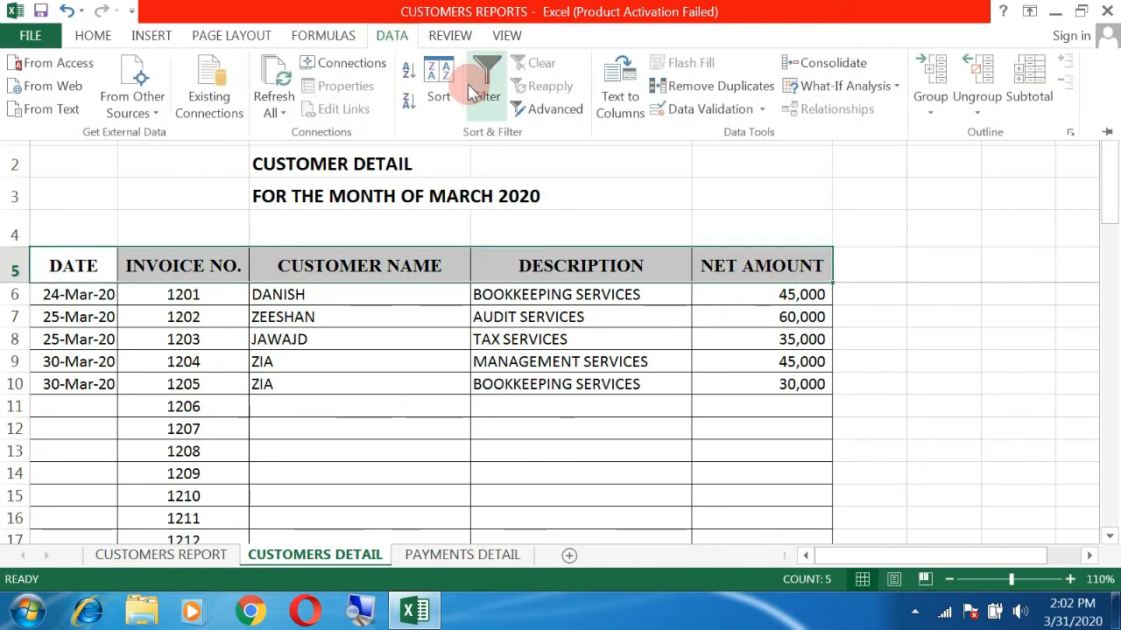
pyautogui.click(496, 8)
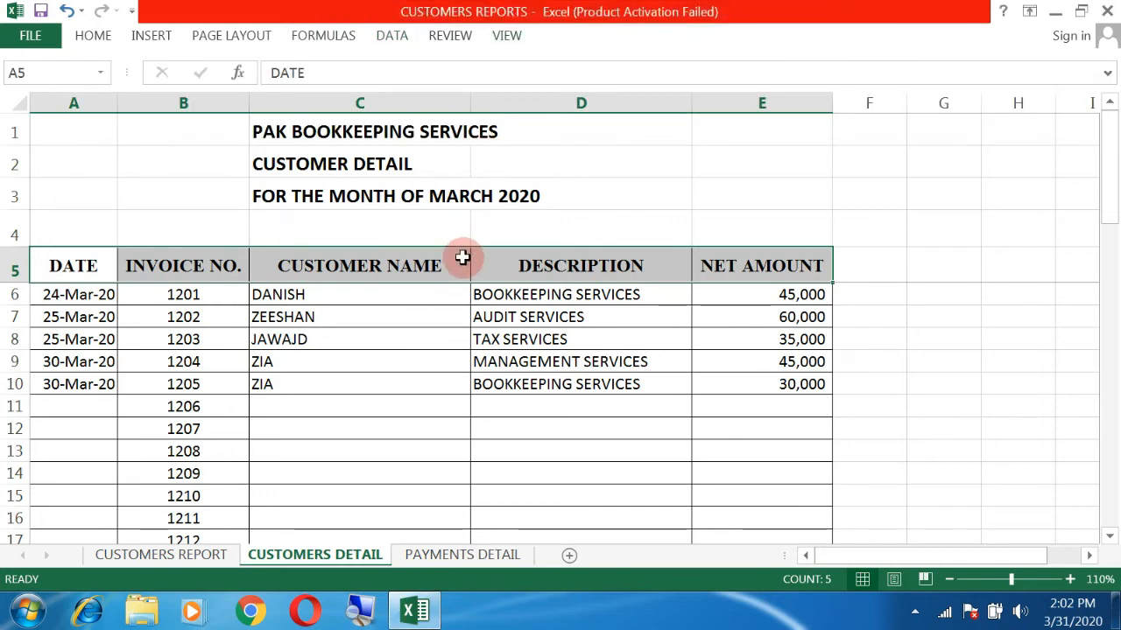
pyautogui.hotkey('ctrl', 'shift', 'l')
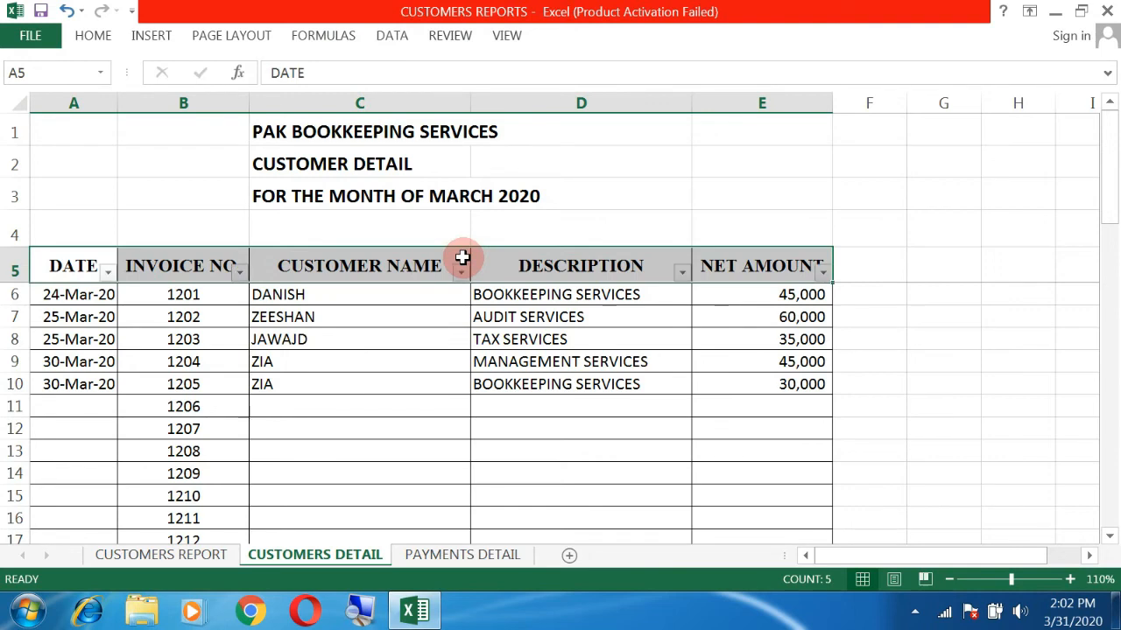
pyautogui.click(440, 320)
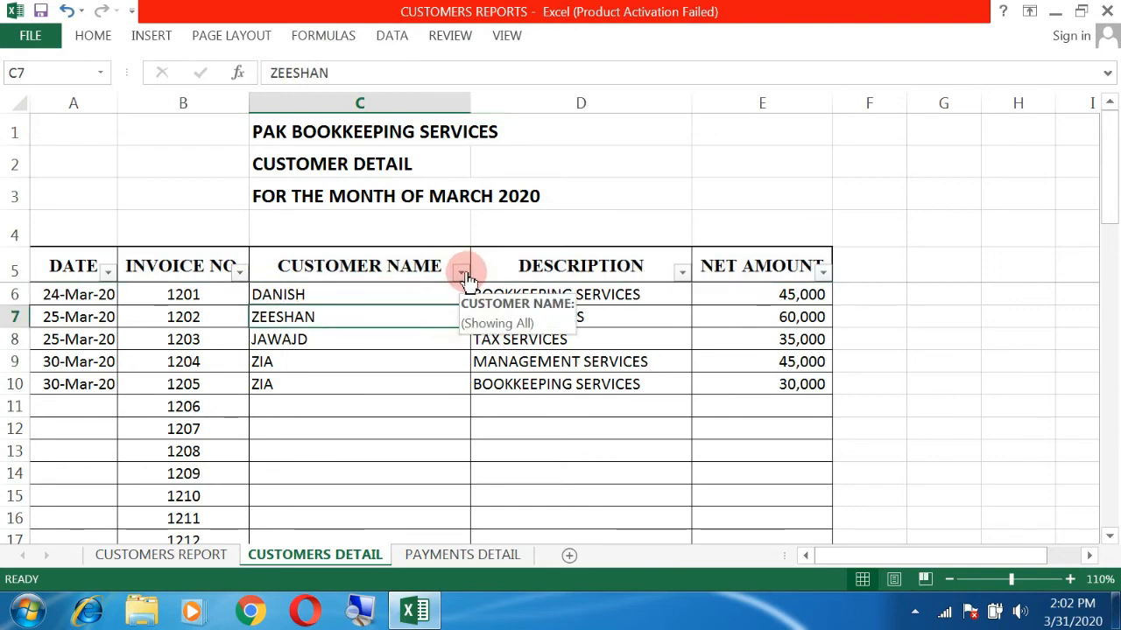
pyautogui.click(463, 272)
pyautogui.click(462, 272)
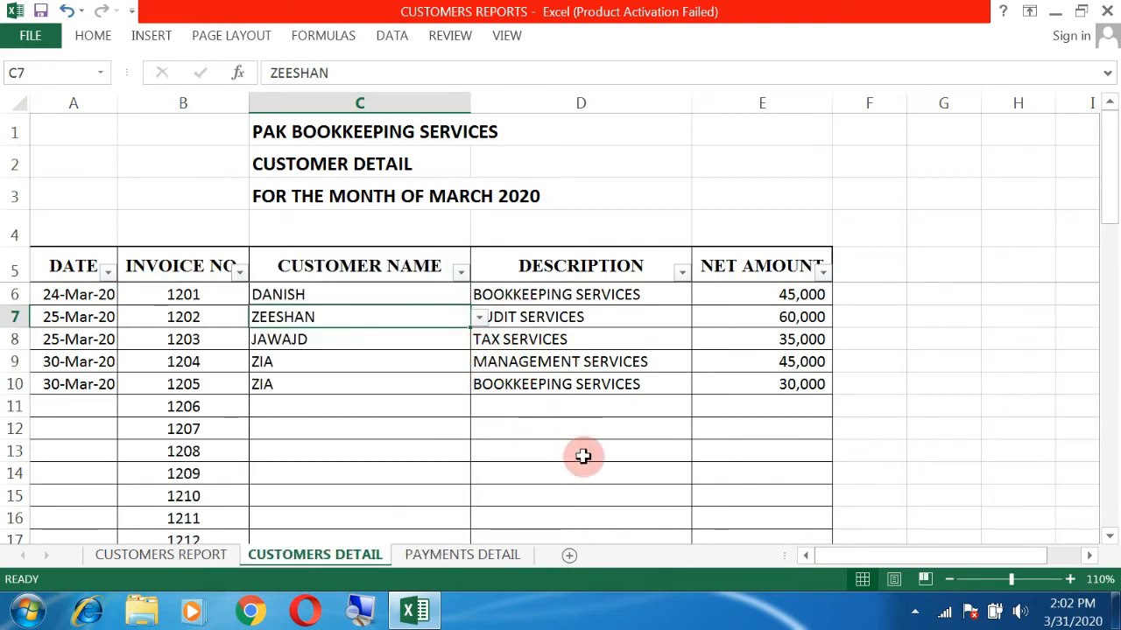
# Step: Select the empty CUSTOMER LEDGER TOTAL amount cell E45 on the CUSTOMERS DETAIL sheet
pyautogui.scroll(-5, 583, 457)
pyautogui.scroll(-3, 592, 472)
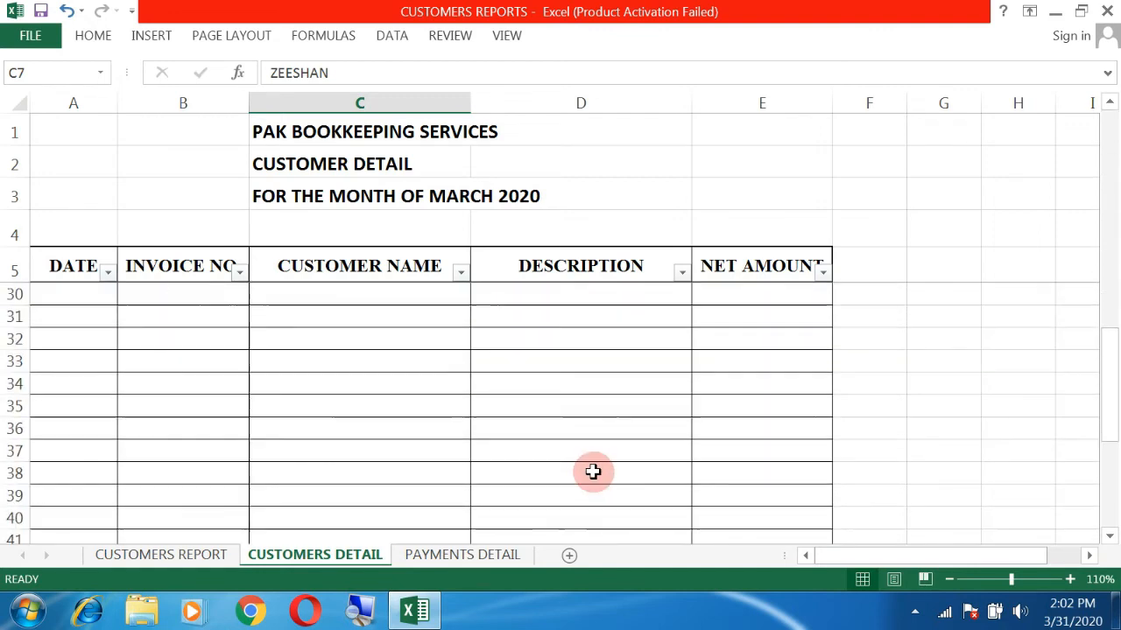
pyautogui.scroll(-3, 591, 471)
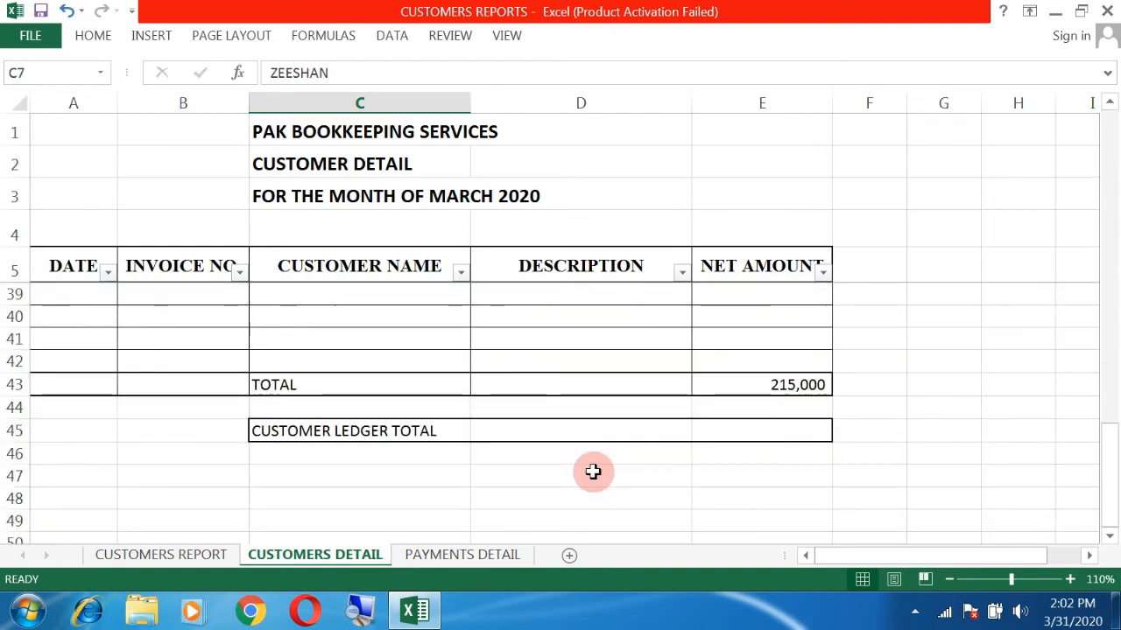
pyautogui.click(771, 383)
pyautogui.click(775, 431)
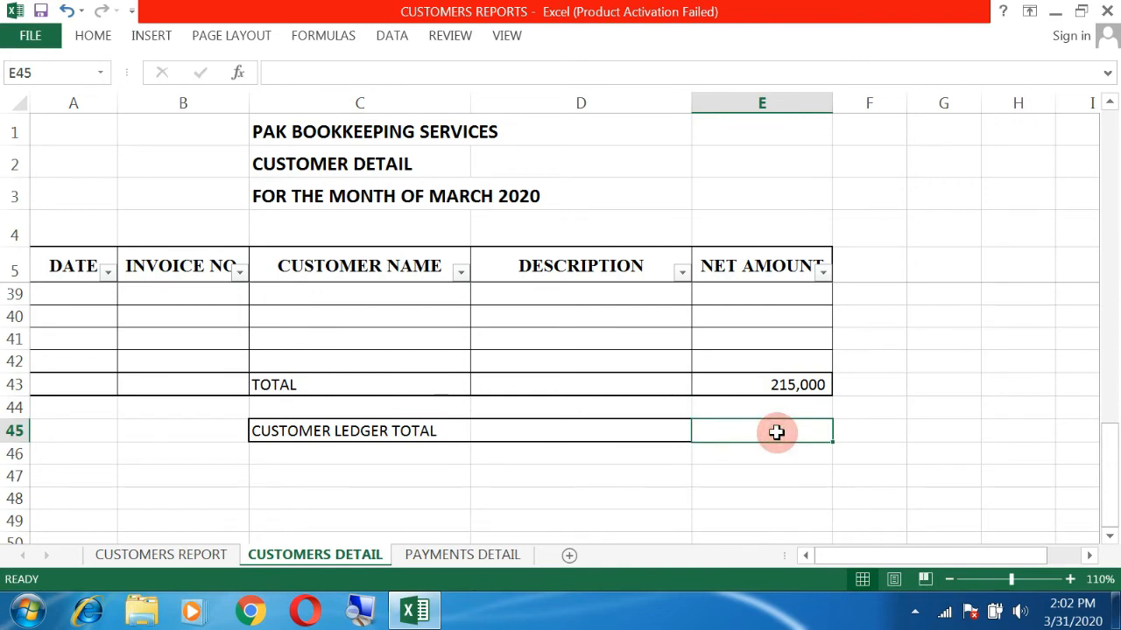
pyautogui.write('=')
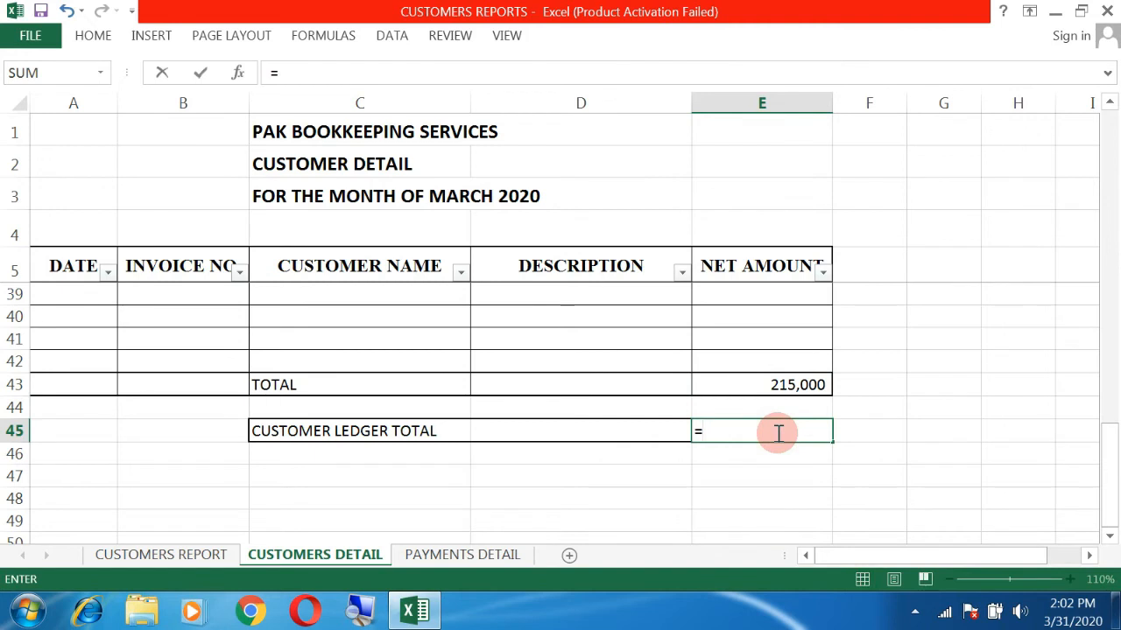
pyautogui.write('SUBTOT')
pyautogui.click(778, 431)
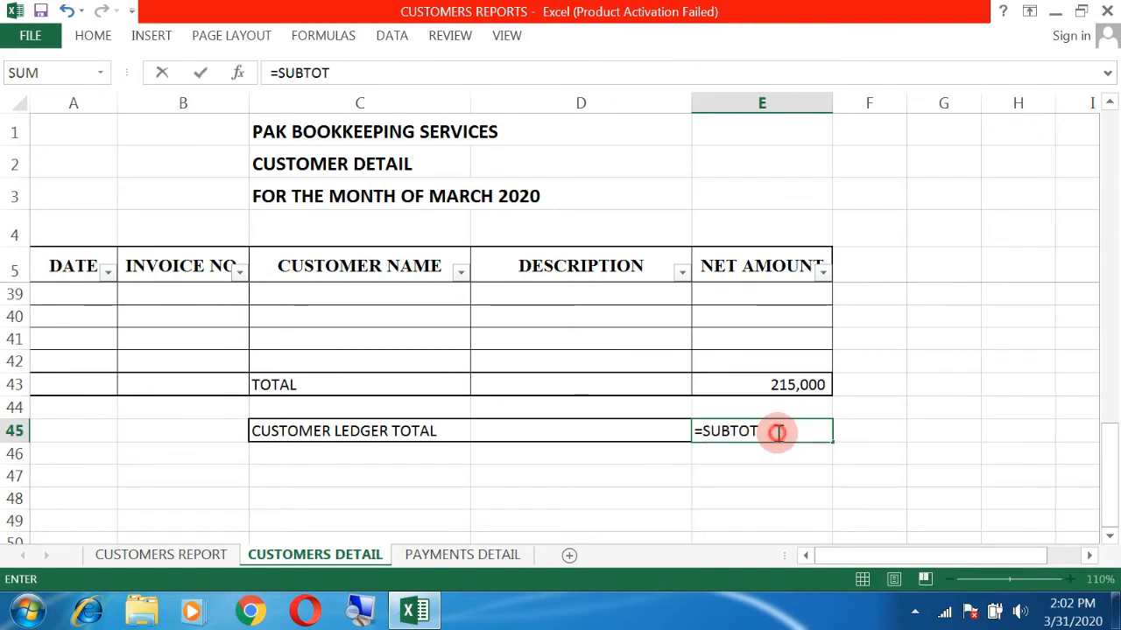
pyautogui.write('L(')
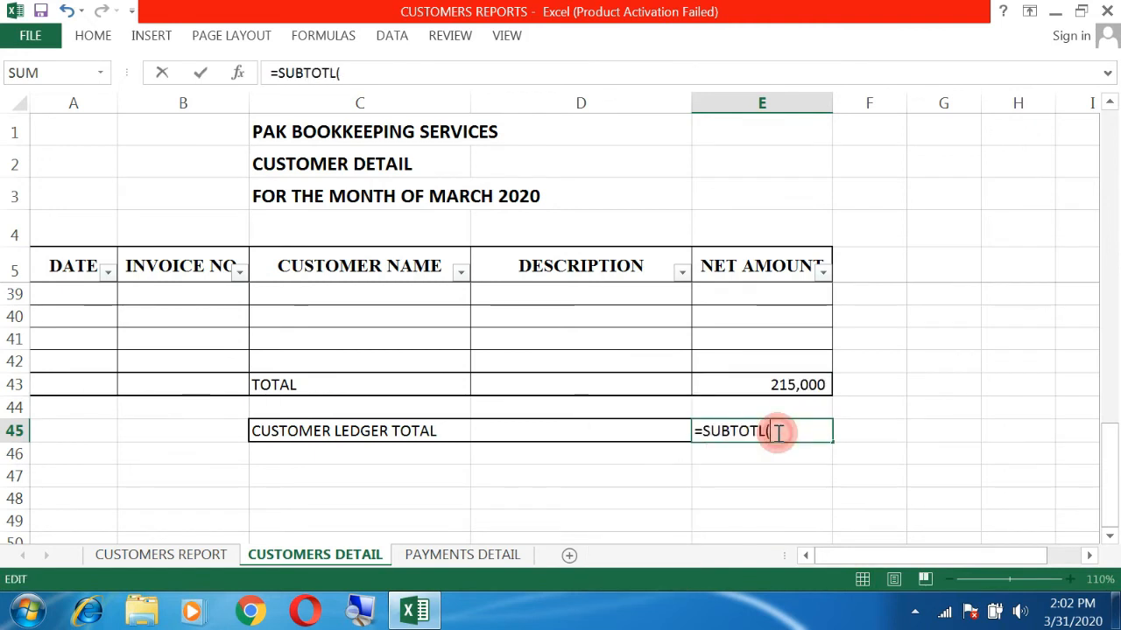
pyautogui.press('Escape')
# Step: Enter the formula =SUBTOTAL(9,E6:E42) in E45 to sum the net amounts of the filtered rows
pyautogui.write('=')
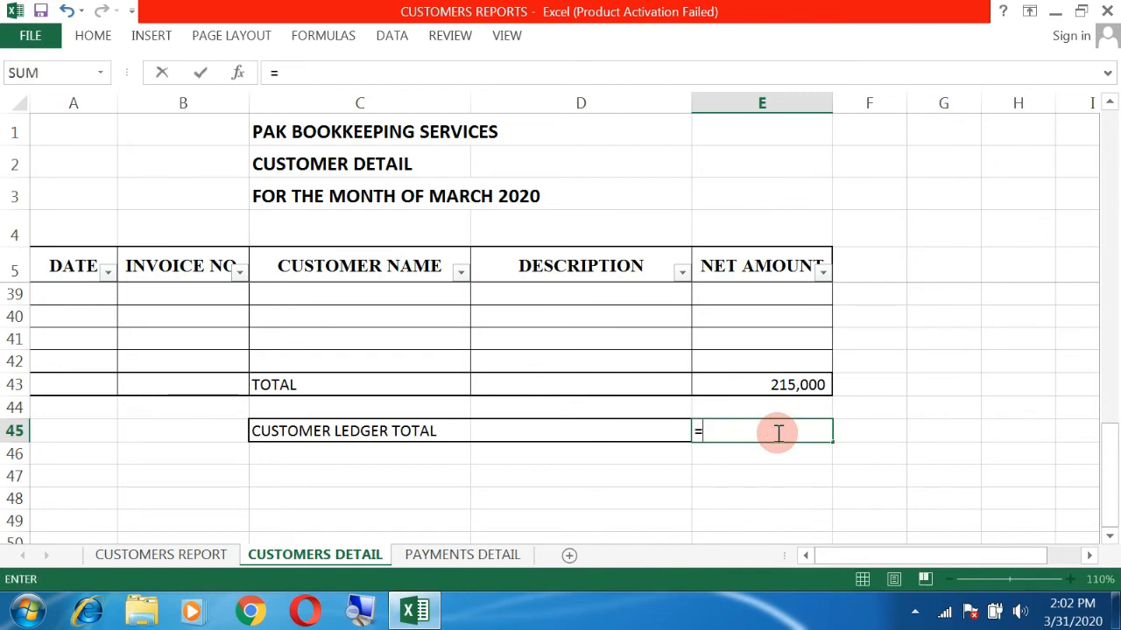
pyautogui.write('SUBTO')
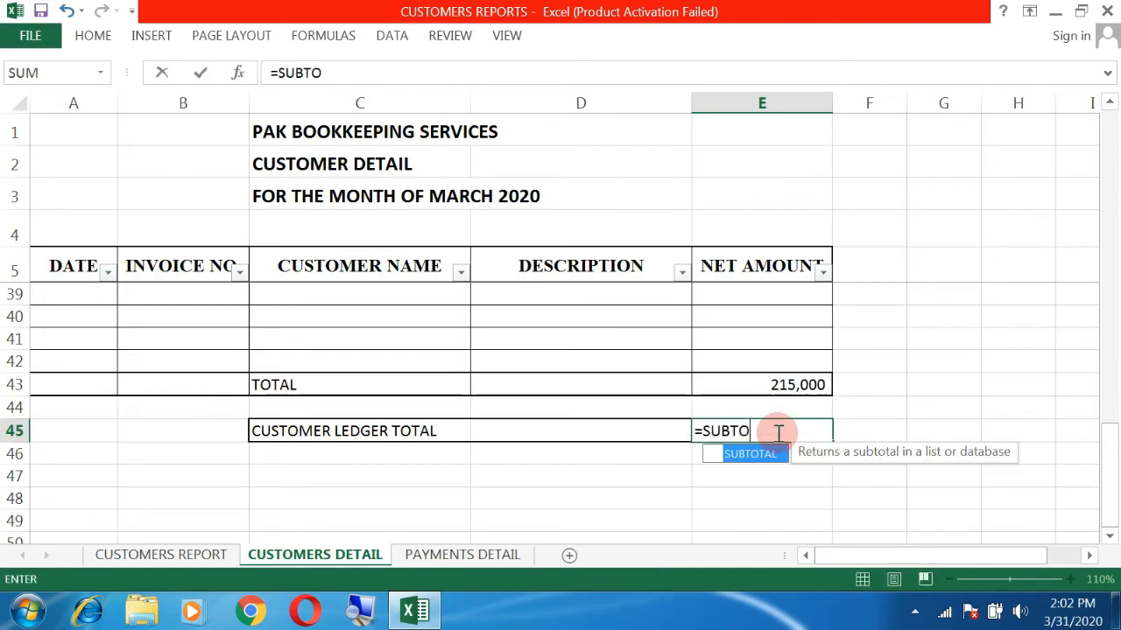
pyautogui.write('TAL(')
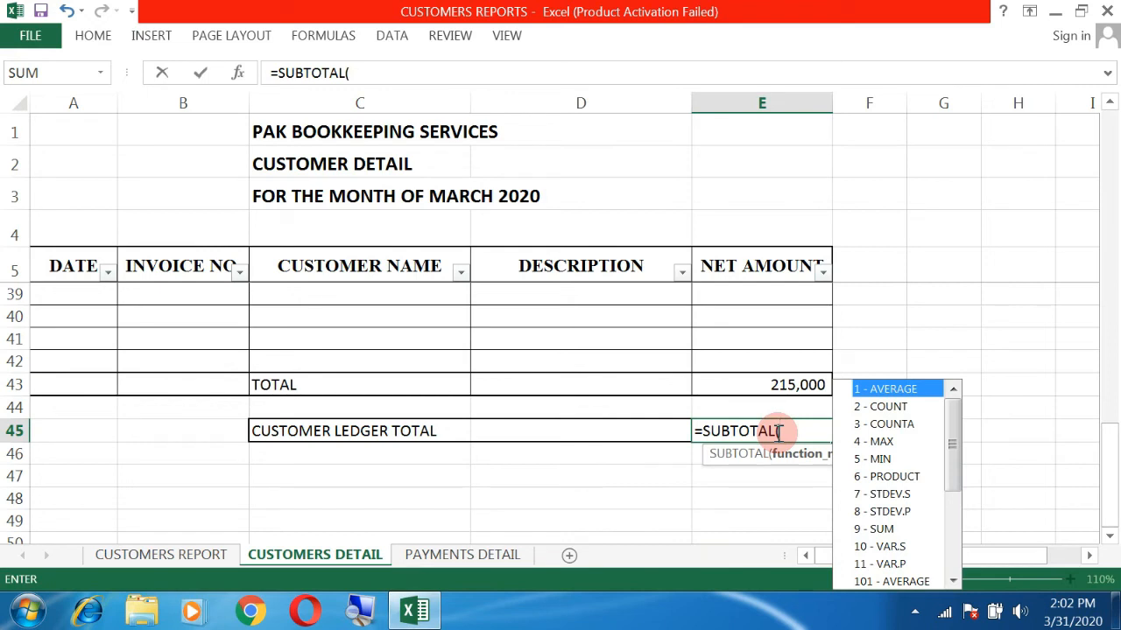
pyautogui.write('9,')
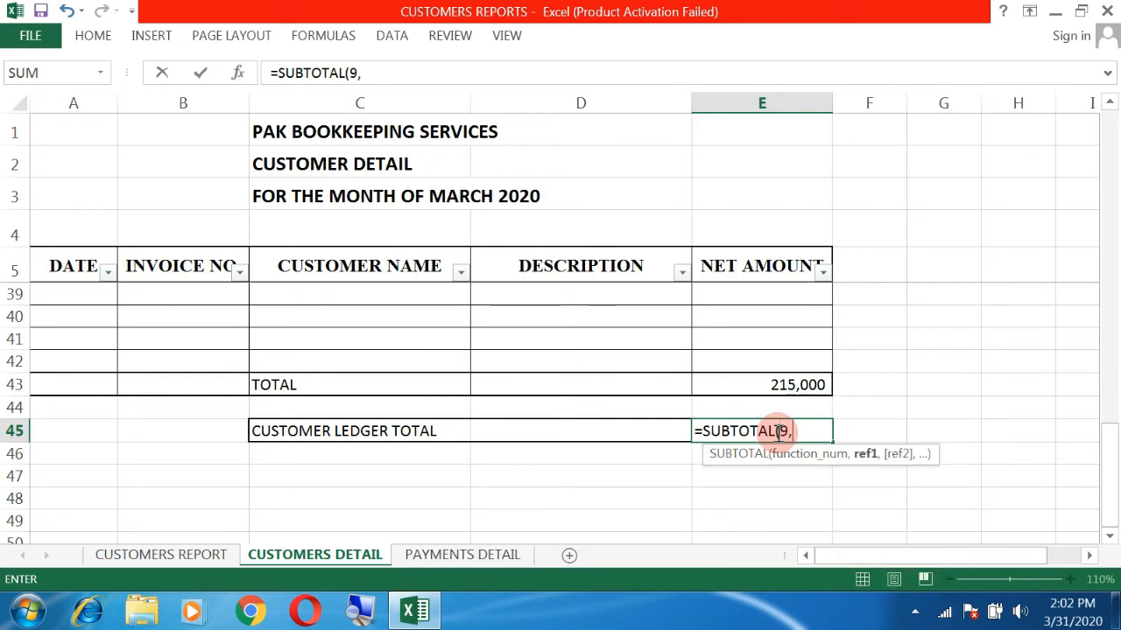
pyautogui.click(750, 365)
pyautogui.scroll(11, 750, 365)
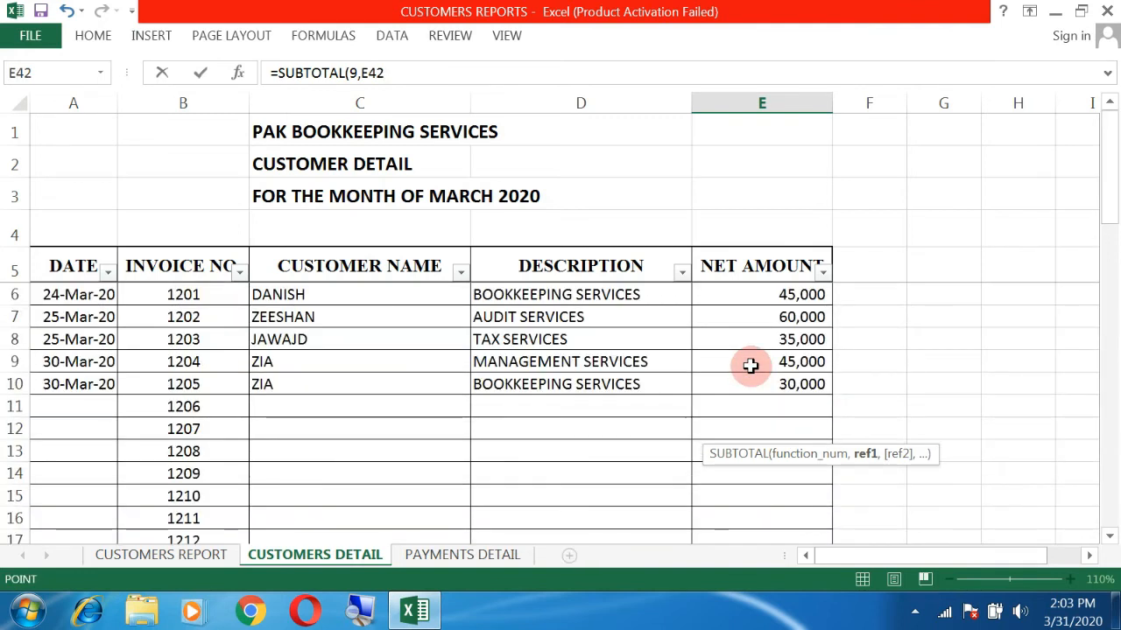
pyautogui.moveTo(750, 365); pyautogui.dragTo(755, 294)
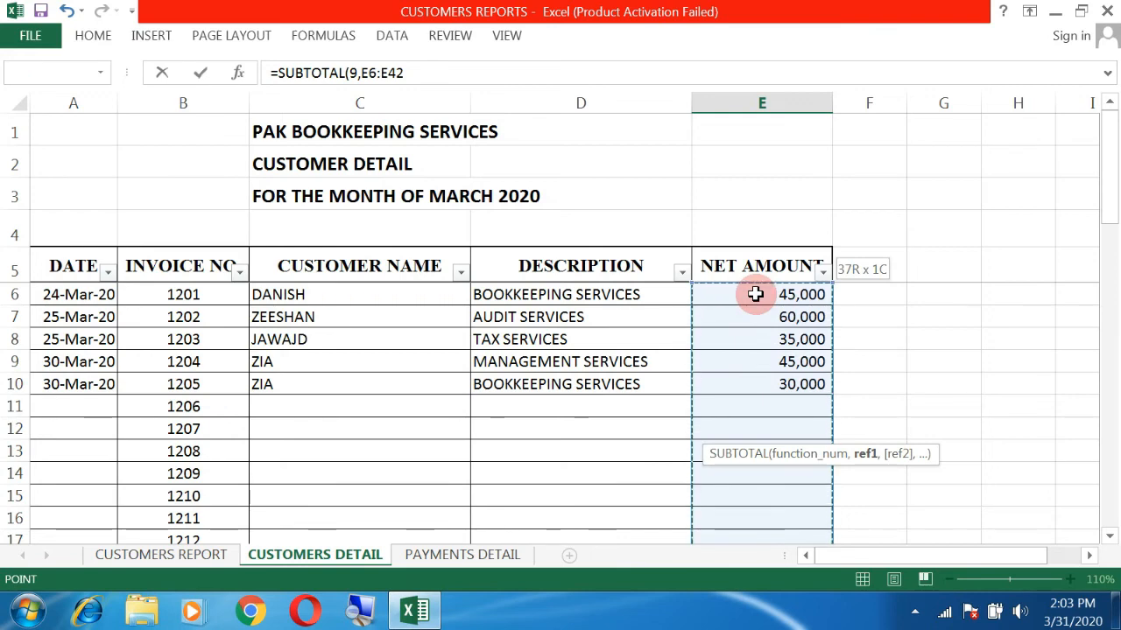
pyautogui.press('Return')
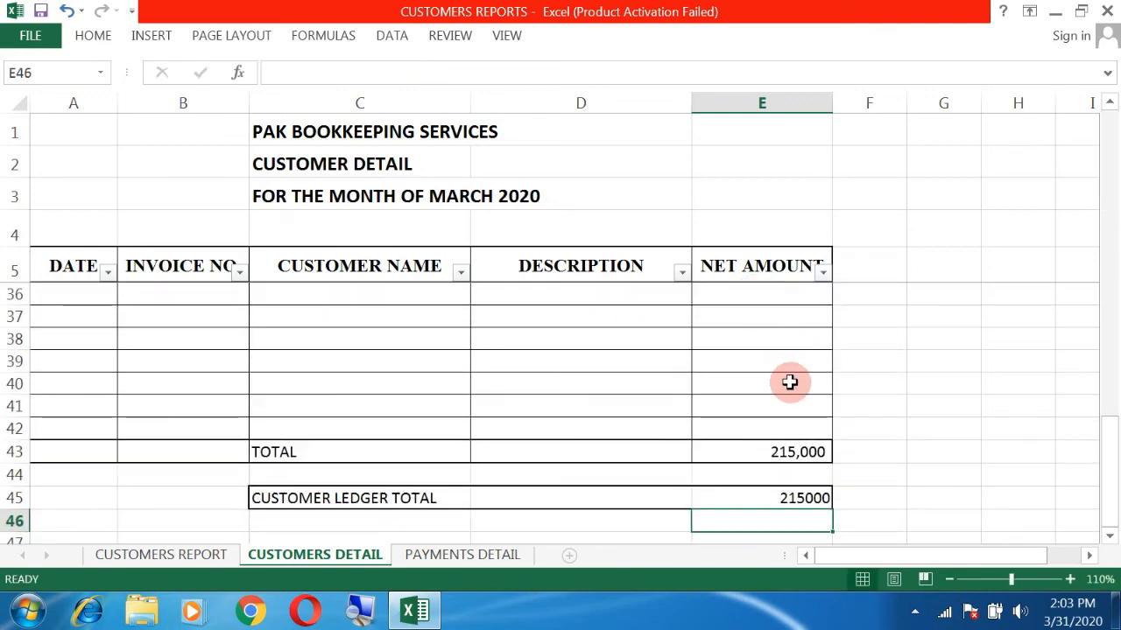
# Step: Format the customer ledger total in E45 with a thousands separator and no decimal places
pyautogui.click(778, 501)
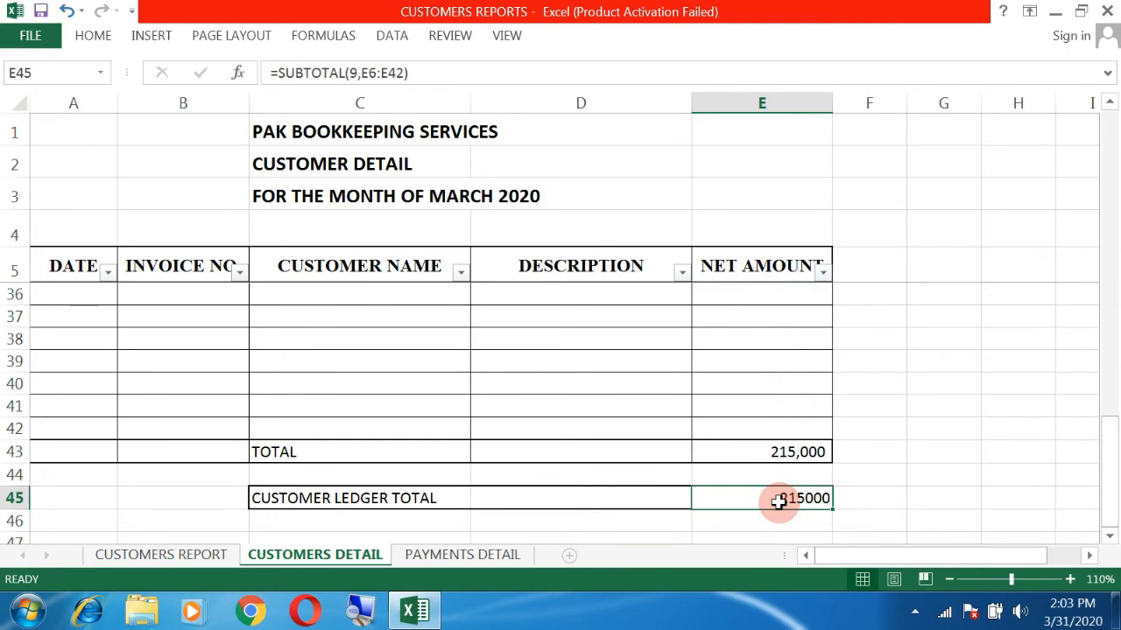
pyautogui.click(90, 35)
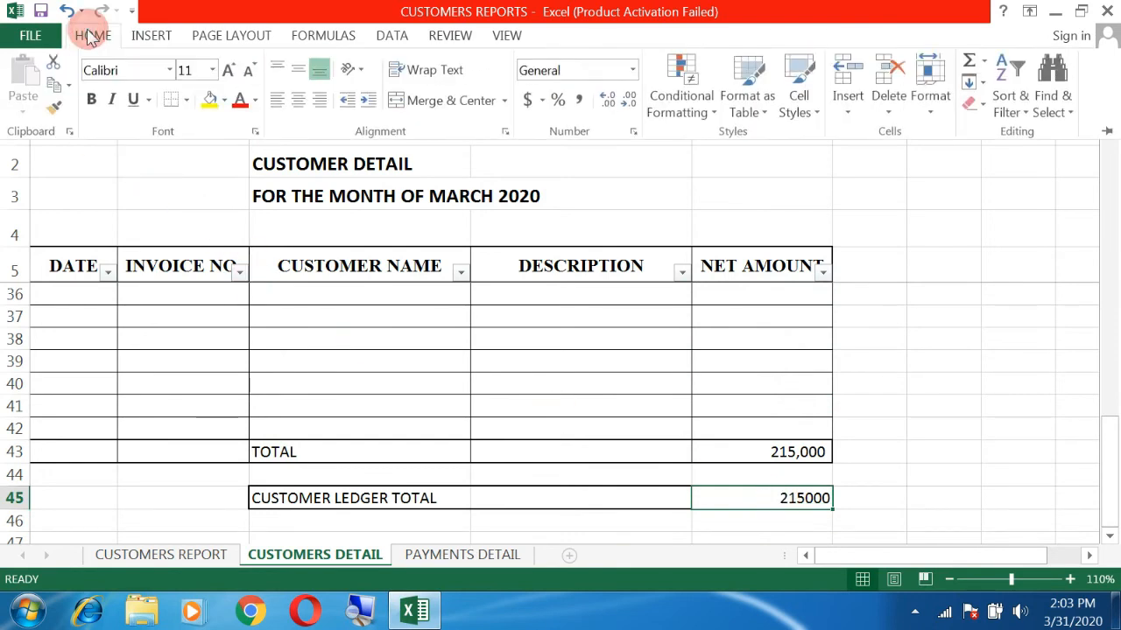
pyautogui.click(583, 101)
pyautogui.click(629, 101)
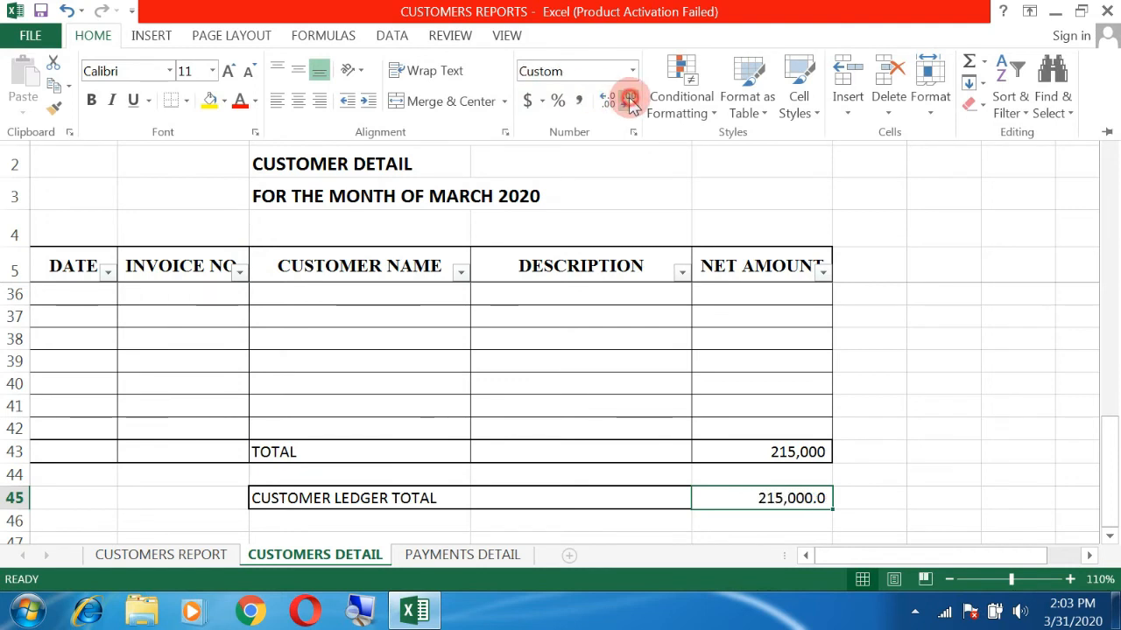
pyautogui.click(628, 101)
pyautogui.click(823, 495)
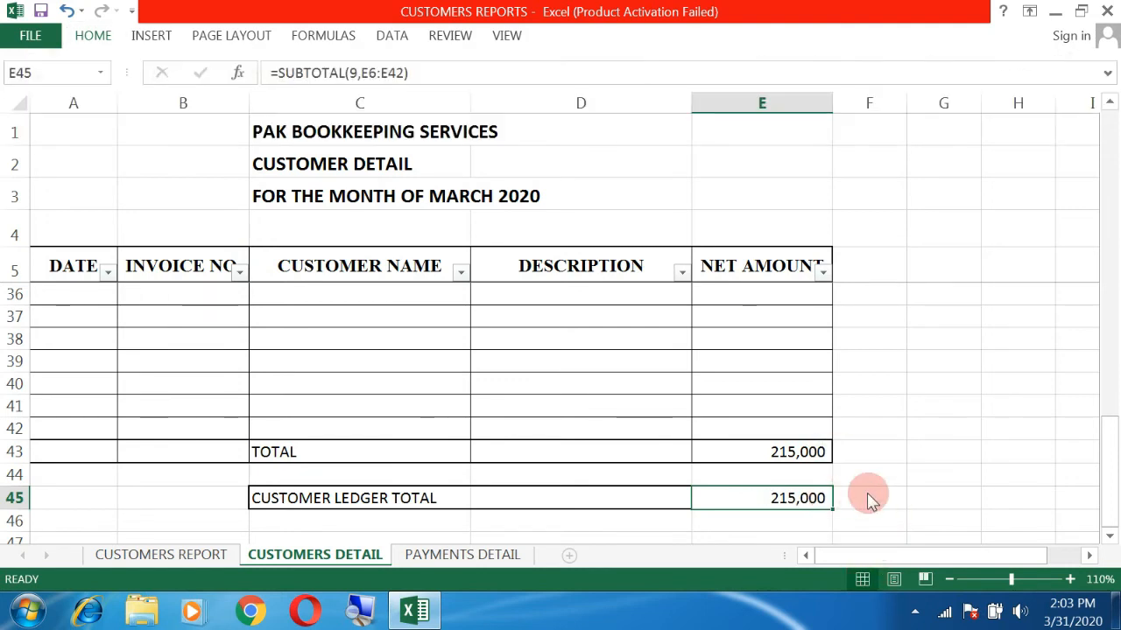
pyautogui.click(863, 493)
# Step: Filter the CUSTOMER NAME column to show only the first customer in the filter list
pyautogui.click(433, 321)
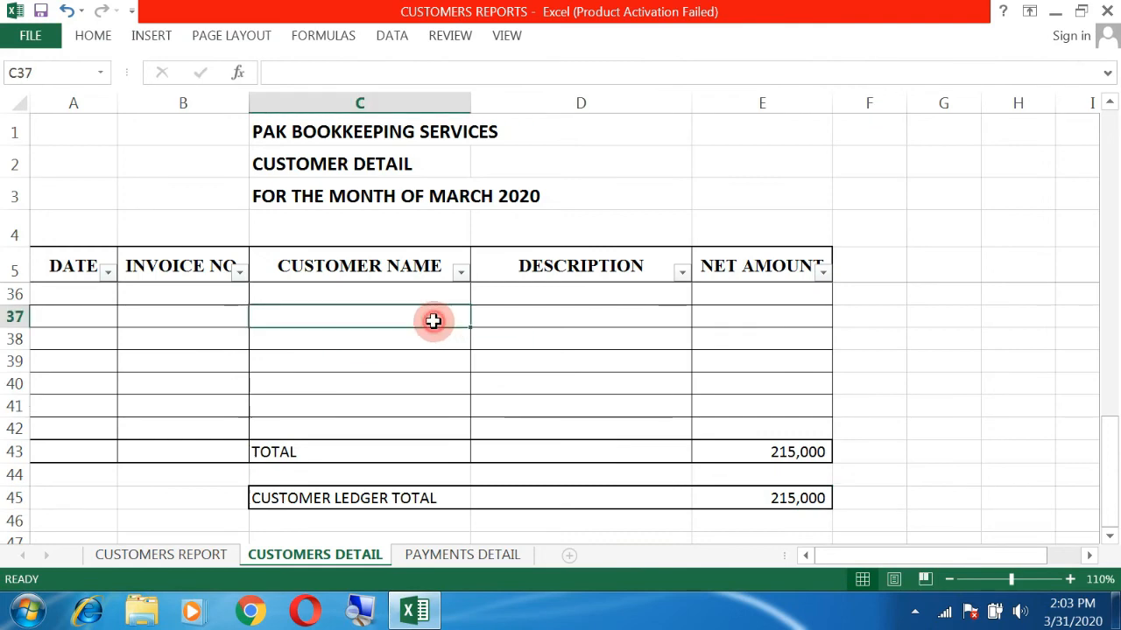
pyautogui.scroll(7, 433, 320)
pyautogui.scroll(3, 432, 321)
pyautogui.click(458, 272)
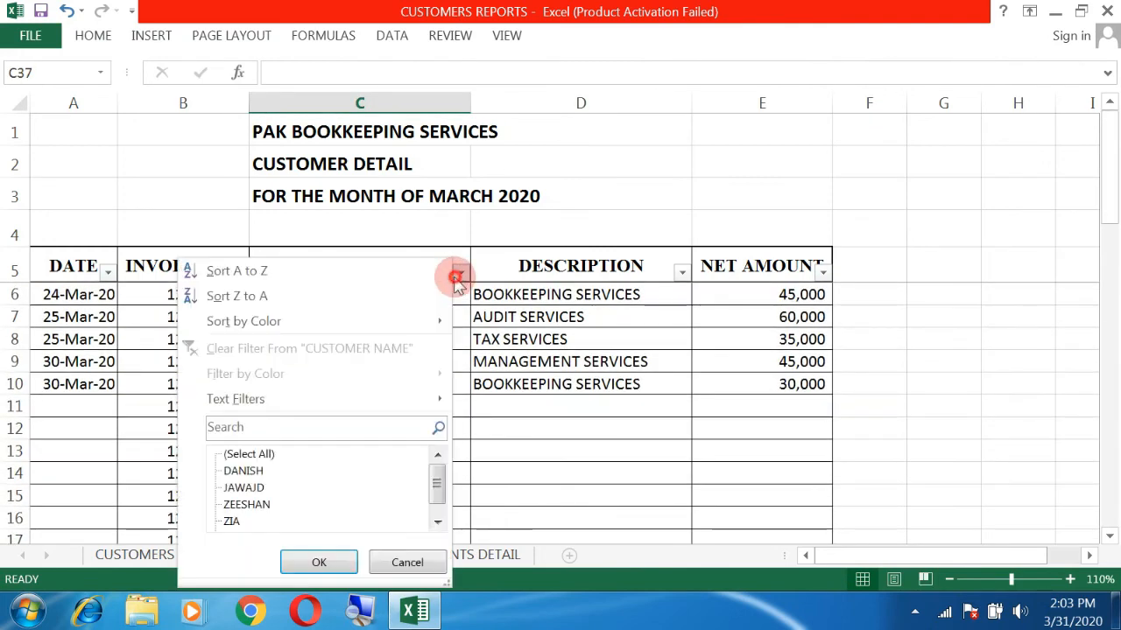
pyautogui.click(248, 455)
pyautogui.click(256, 445)
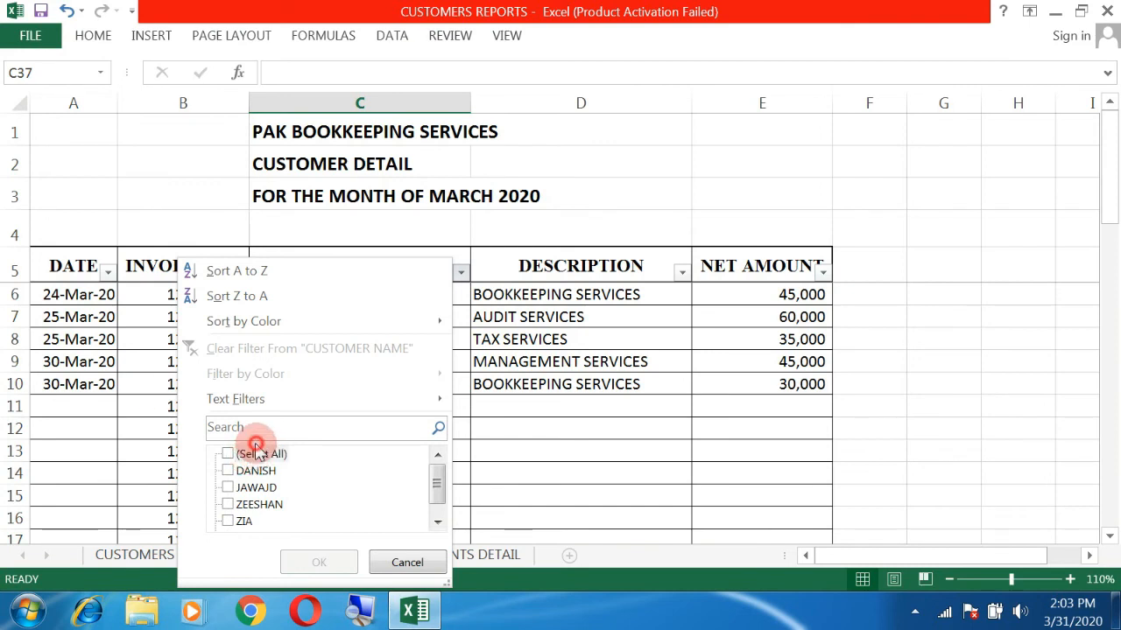
pyautogui.click(259, 454)
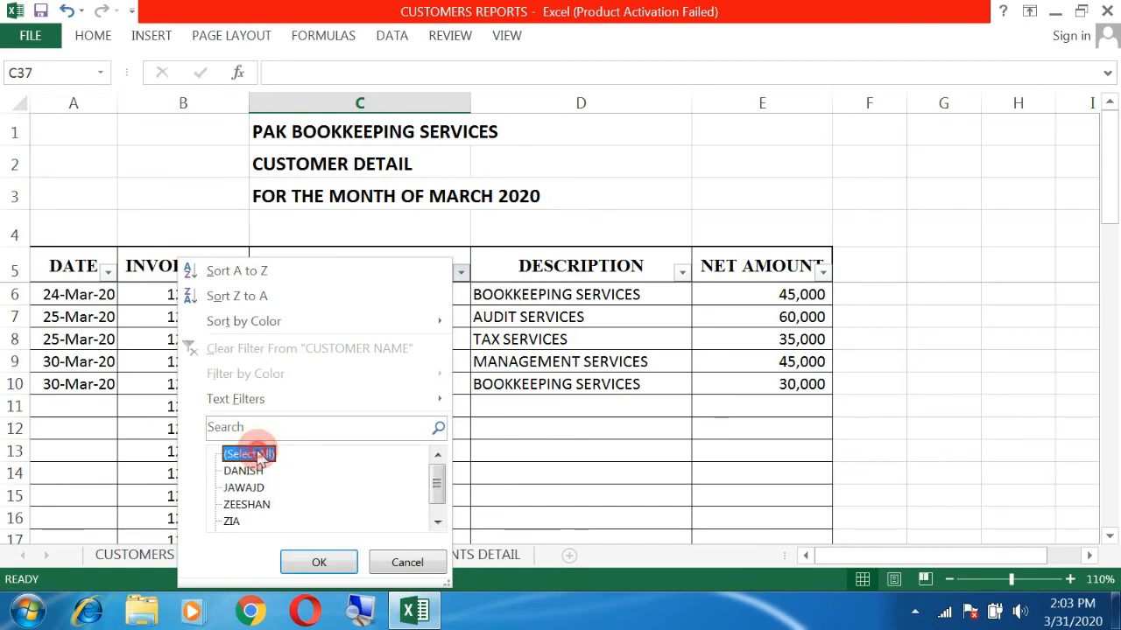
pyautogui.click(263, 469)
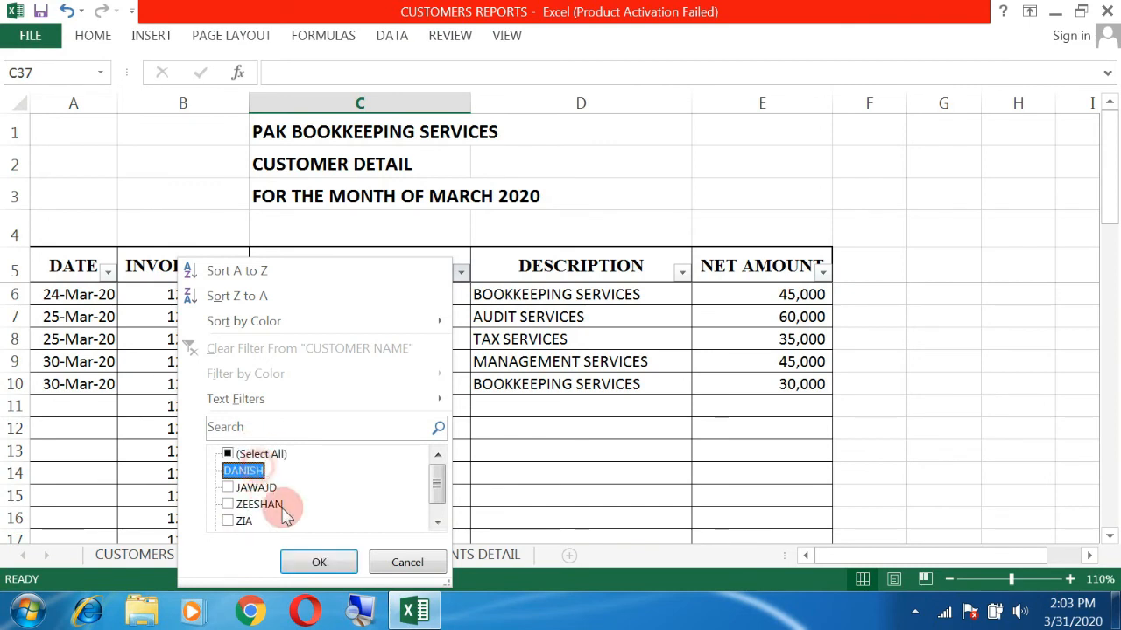
pyautogui.click(319, 562)
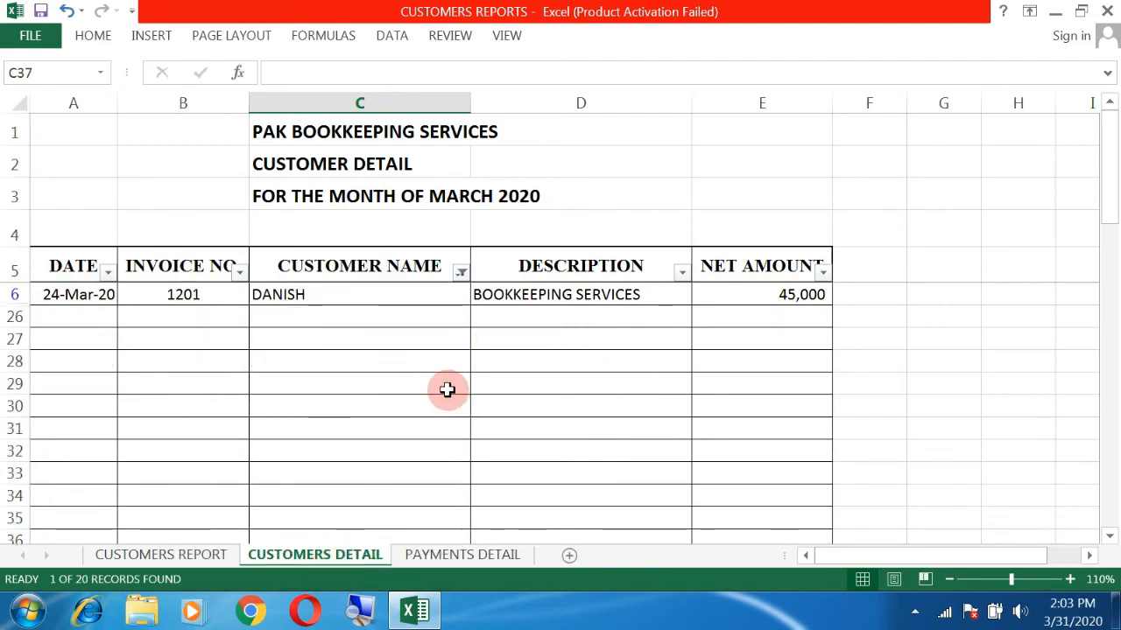
# Step: Check the customer ledger total in row 45 and the remaining rows of the filtered customer table
pyautogui.click(333, 313)
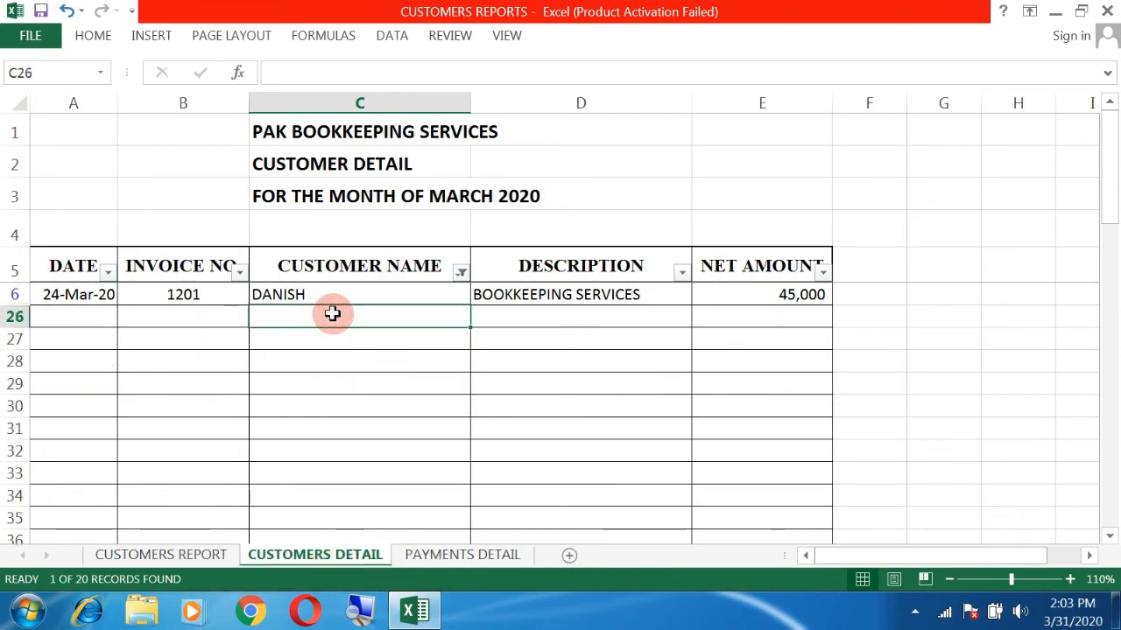
pyautogui.scroll(-3, 648, 418)
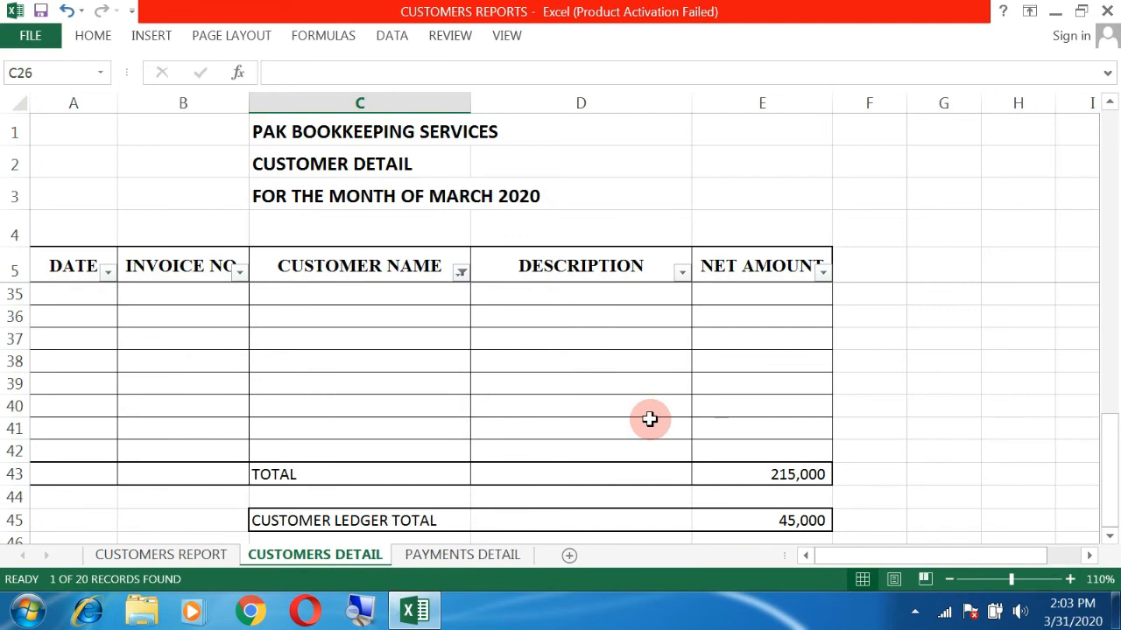
pyautogui.moveTo(785, 520); pyautogui.dragTo(388, 521)
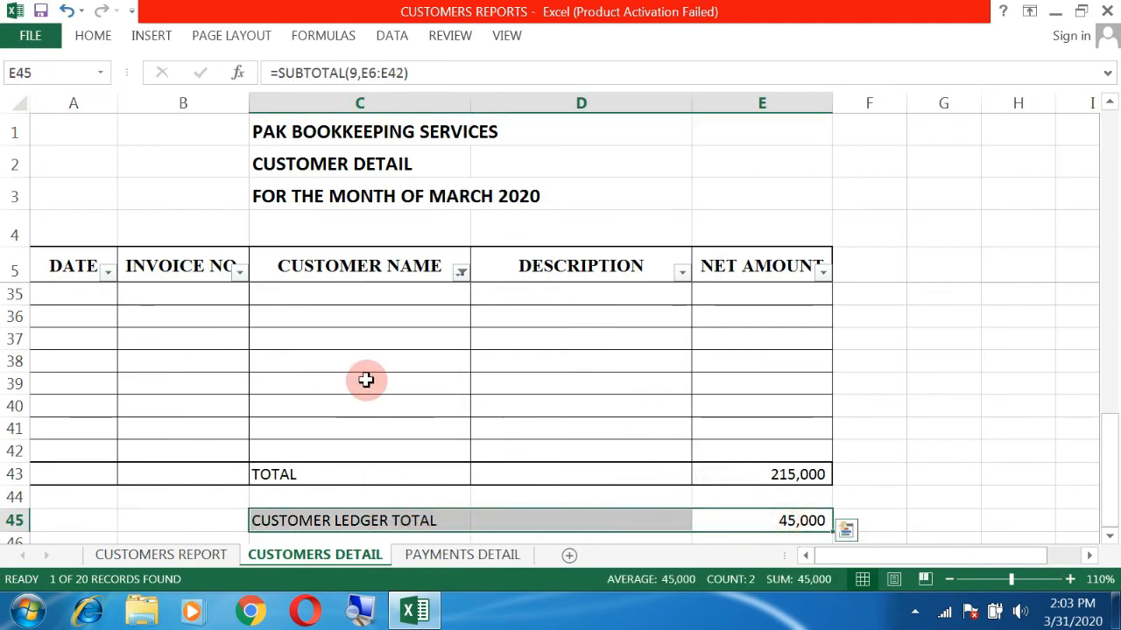
pyautogui.scroll(3, 365, 378)
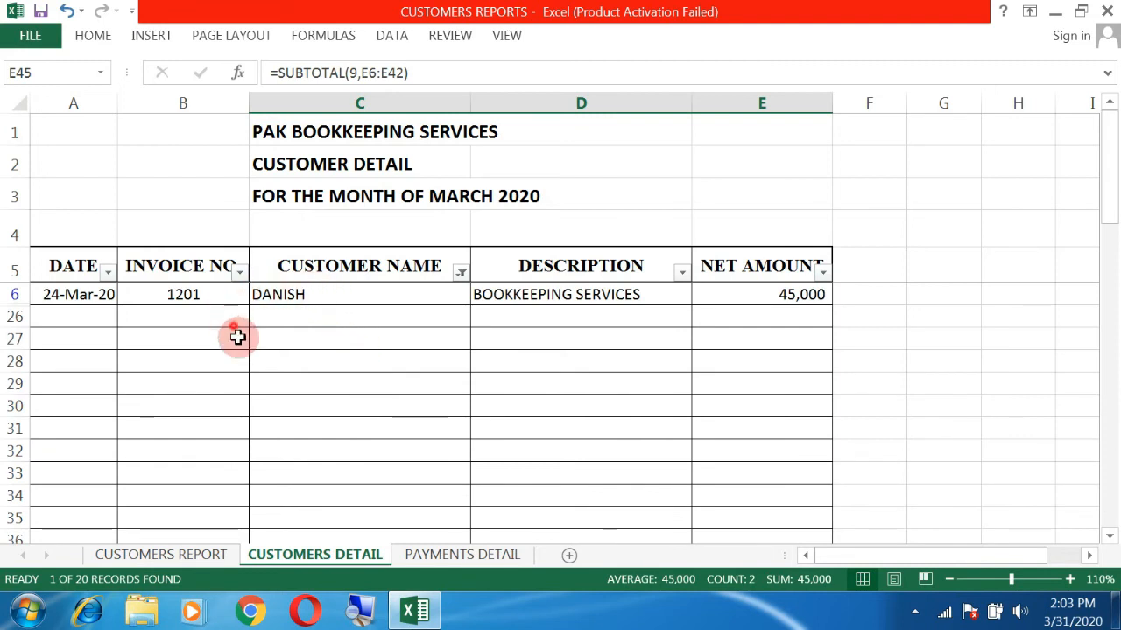
pyautogui.moveTo(235, 321); pyautogui.dragTo(536, 464)
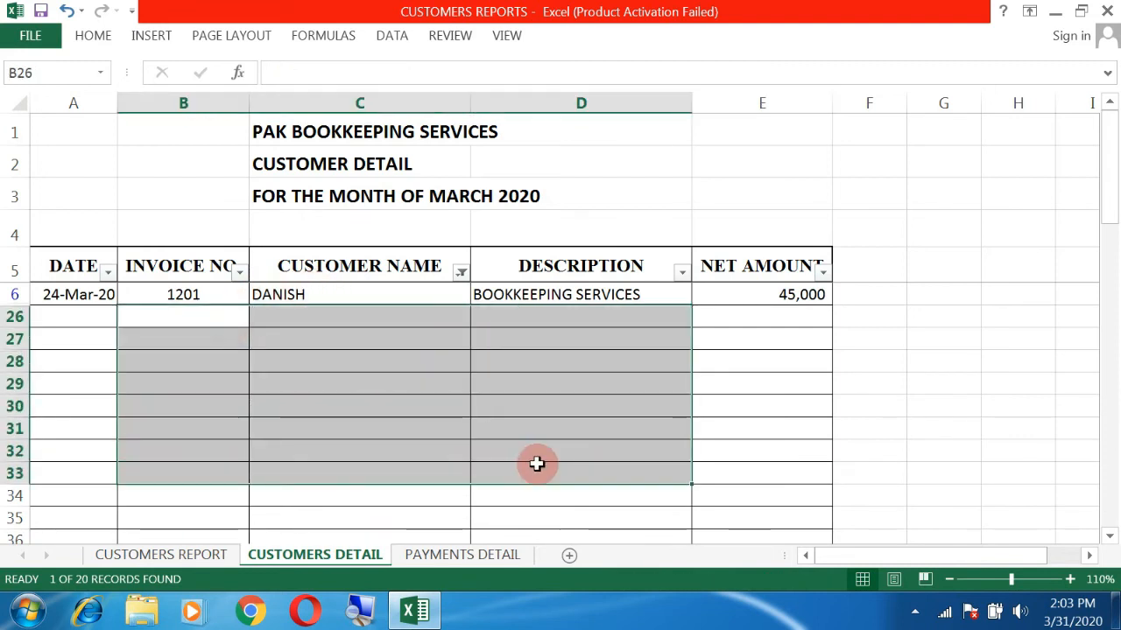
pyautogui.click(747, 401)
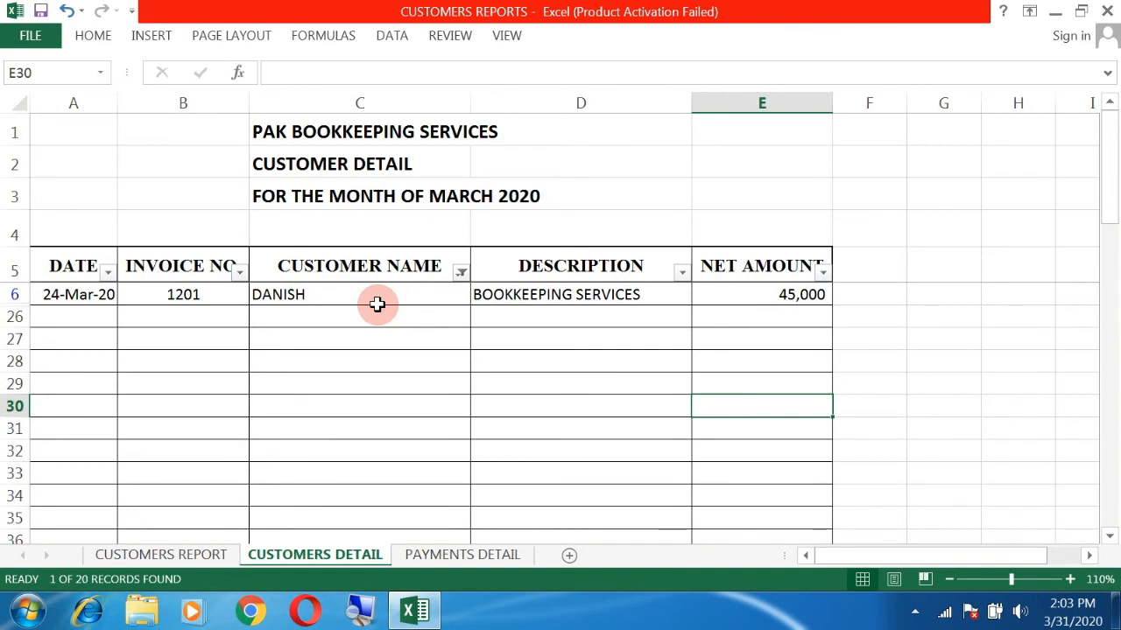
pyautogui.click(452, 261)
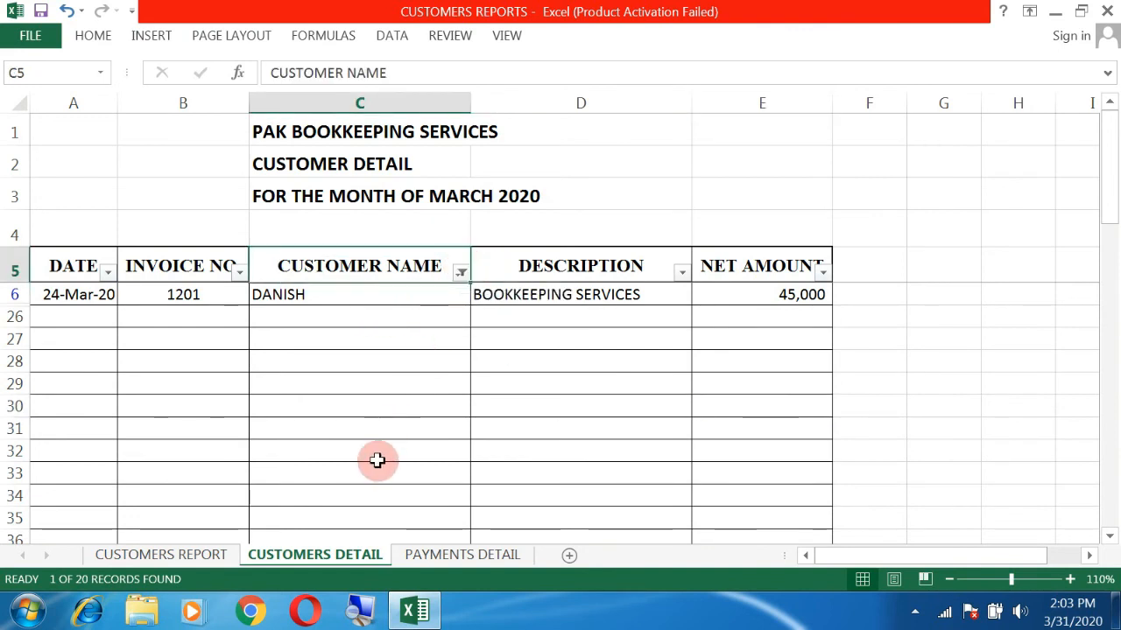
# Step: Fill the date 30-Mar-20 from A6 down into A7 on the PAYMENTS DETAIL sheet
pyautogui.click(430, 559)
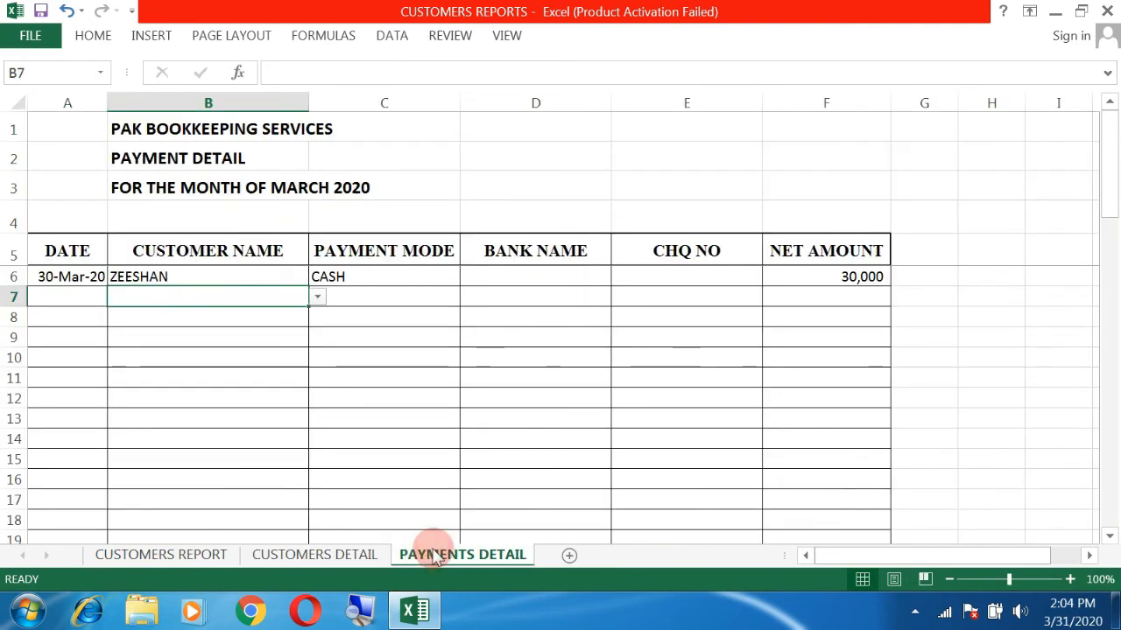
pyautogui.click(162, 279)
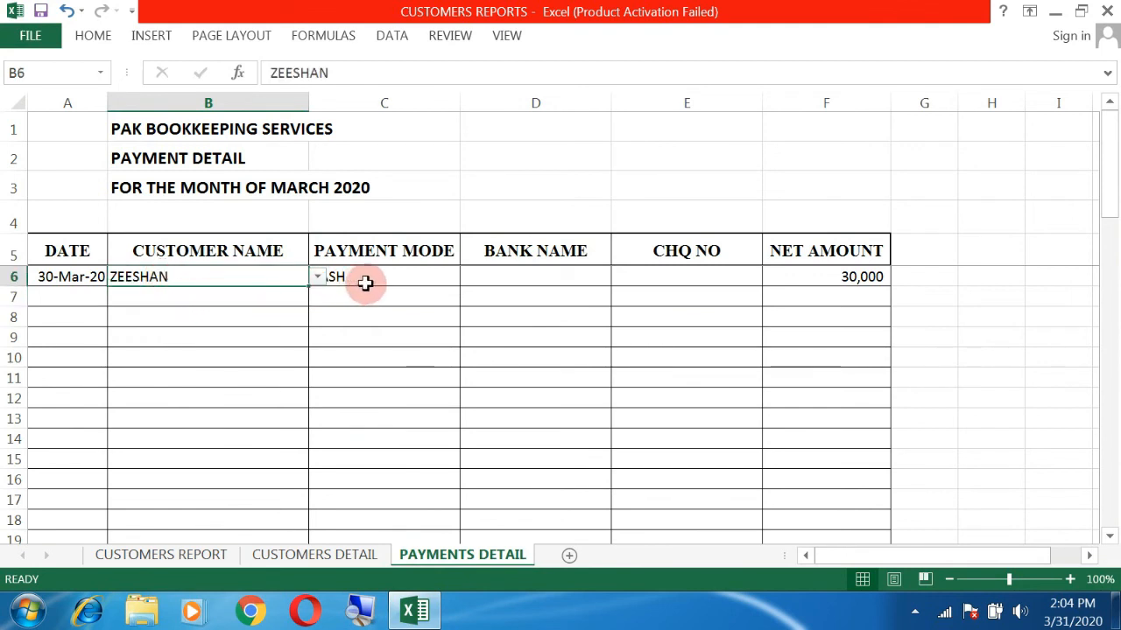
pyautogui.click(621, 280)
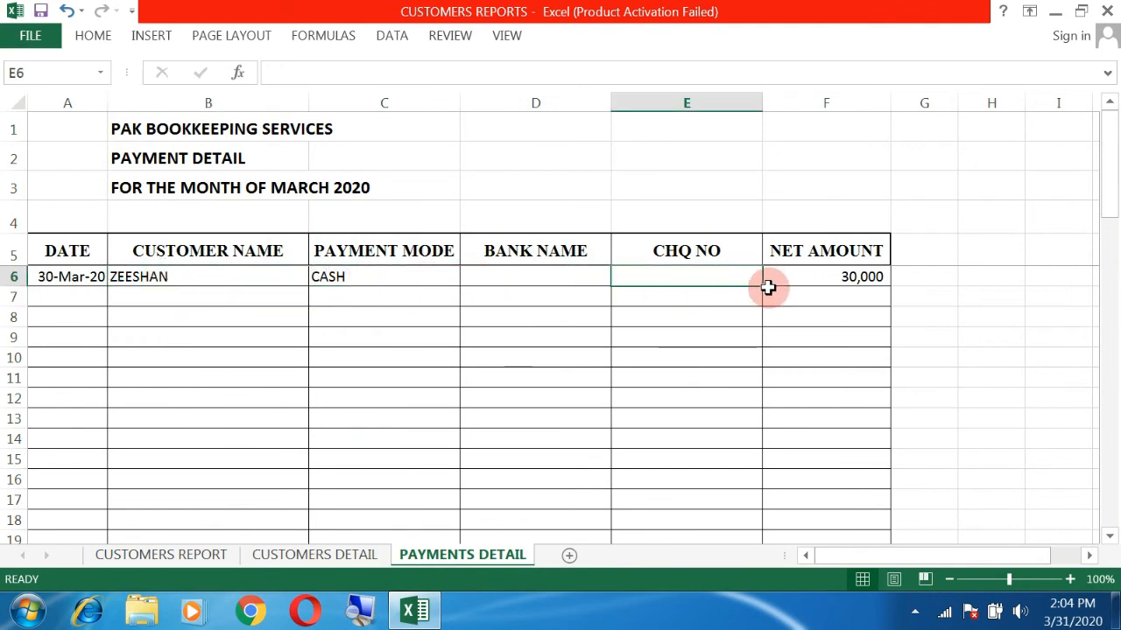
pyautogui.click(85, 298)
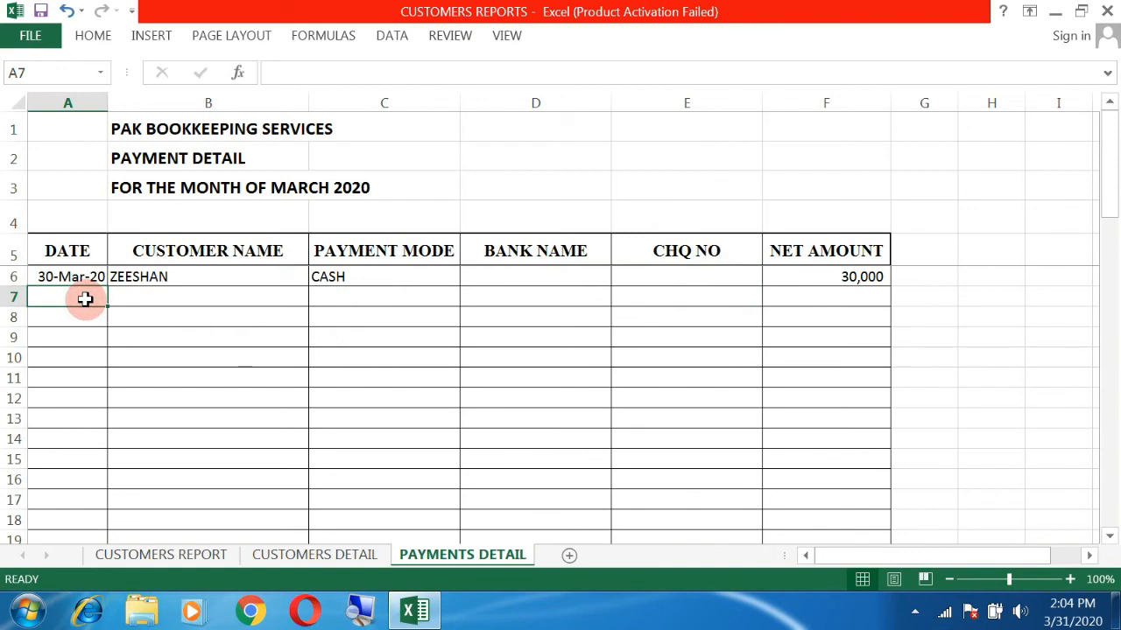
pyautogui.hotkey('ctrl', 'd')
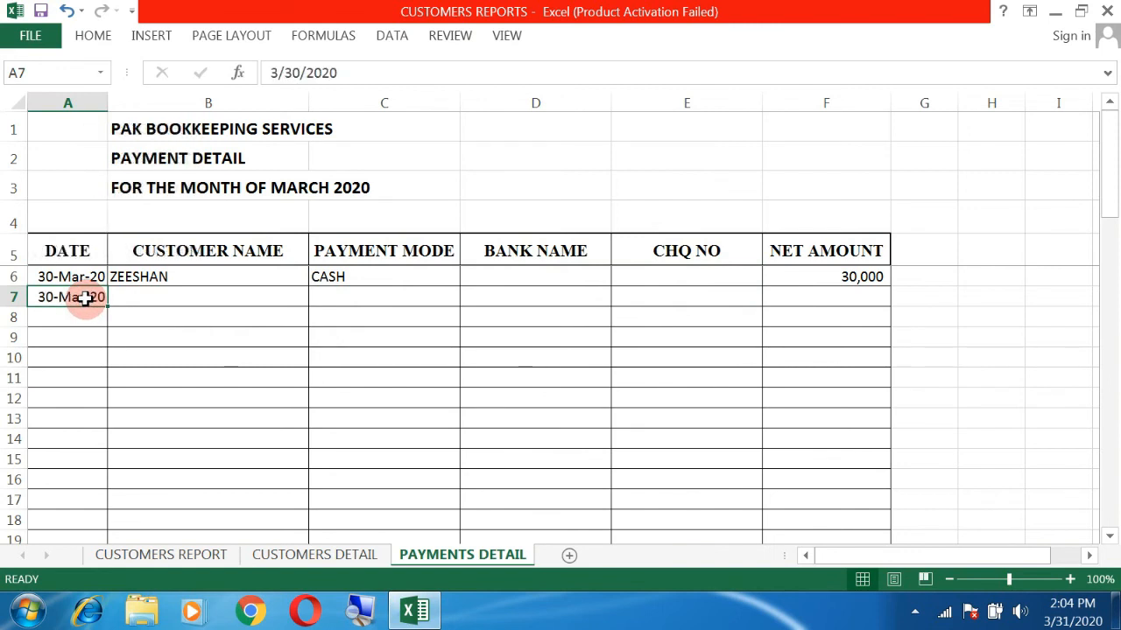
# Step: Complete the row 7 payment entry by repeating the customer name, CASH mode and net amount of 30,000 from row 6
pyautogui.press('Tab')
pyautogui.hotkey('ctrl', 'd')
pyautogui.press('Tab')
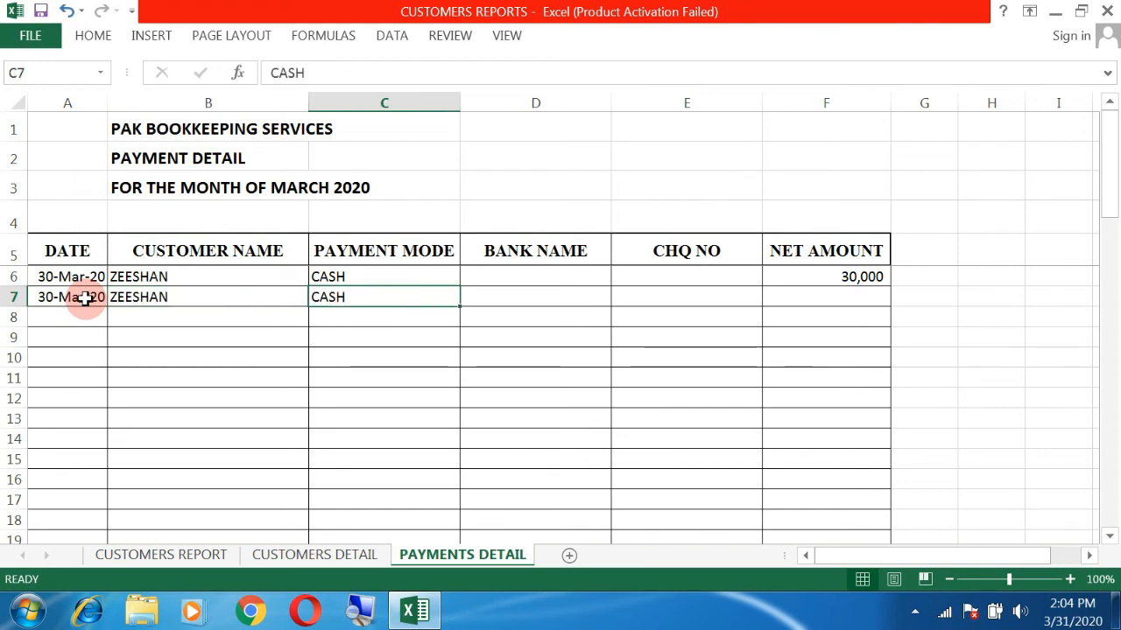
pyautogui.press('Tab')
pyautogui.press('Tab')
pyautogui.press('Tab')
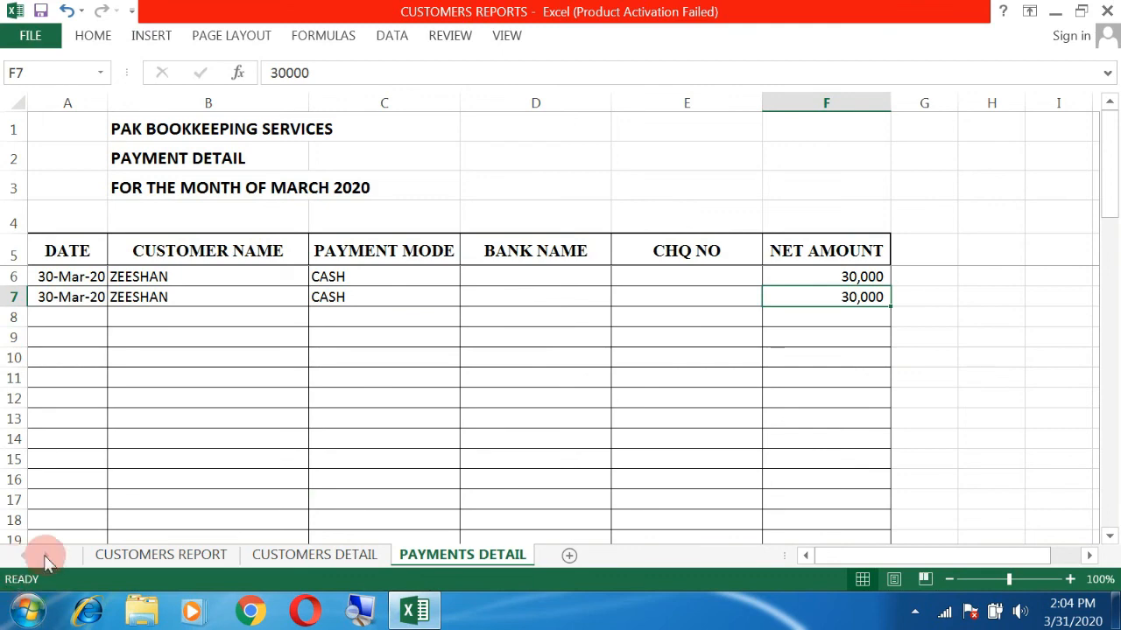
# Step: Check the payment received and balance in row 15 of the CUSTOMERS REPORT sheet against the new payment entry
pyautogui.click(153, 555)
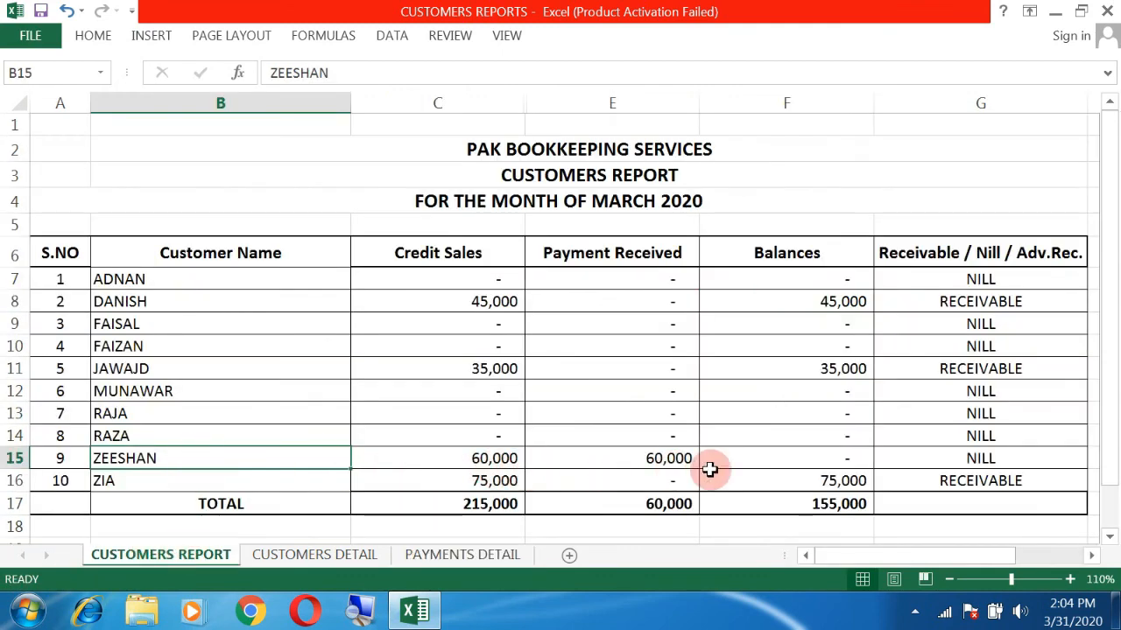
pyautogui.click(798, 456)
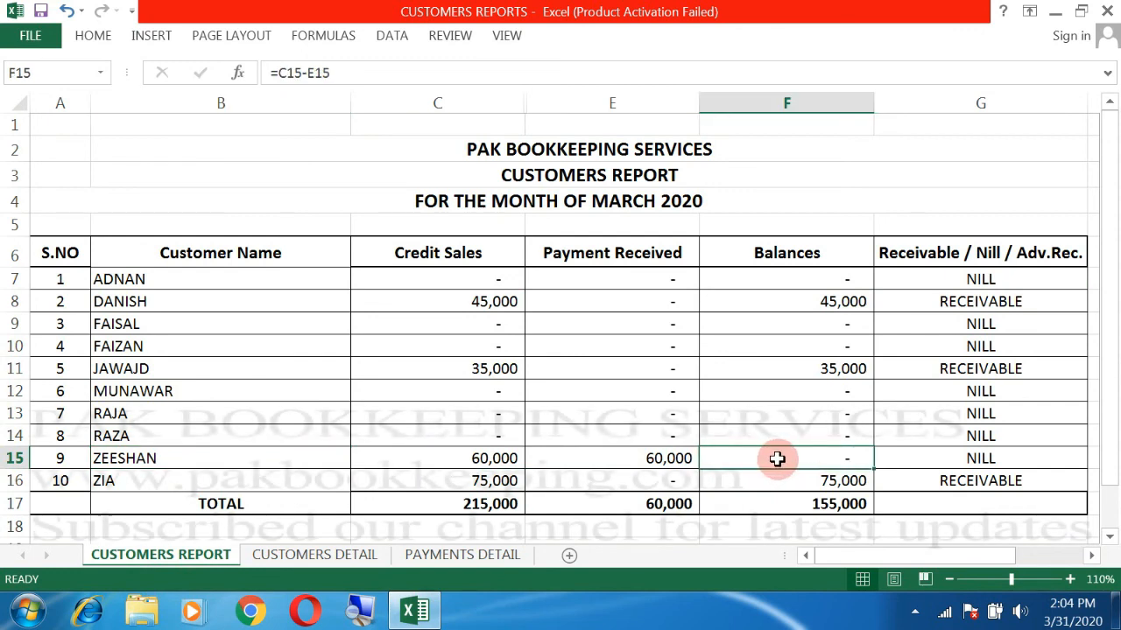
pyautogui.click(639, 458)
pyautogui.click(767, 473)
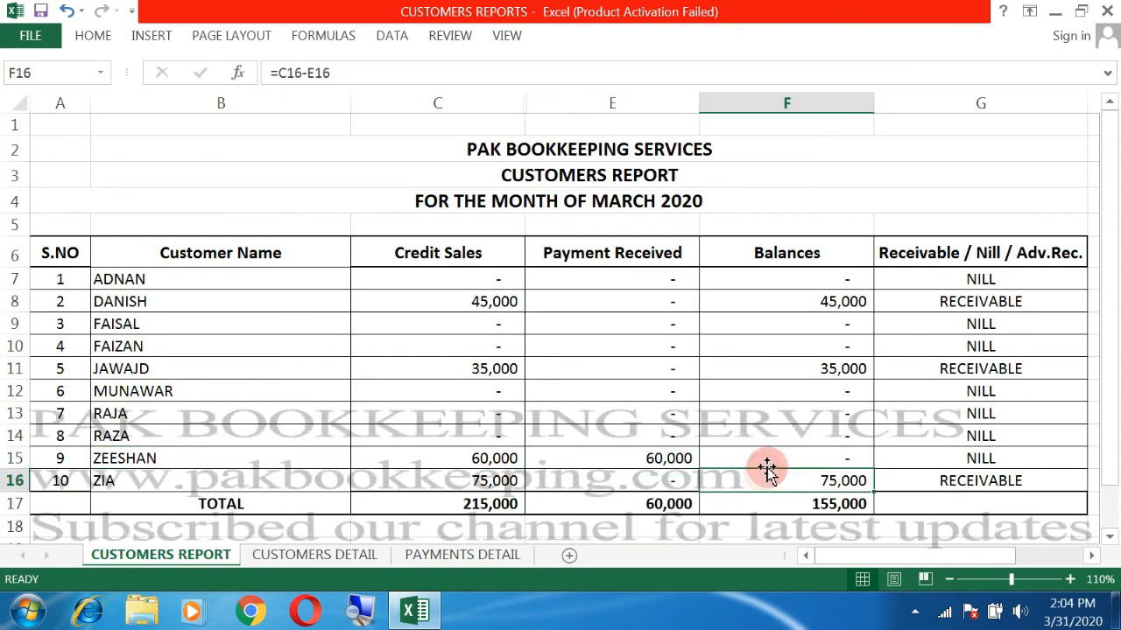
pyautogui.click(770, 462)
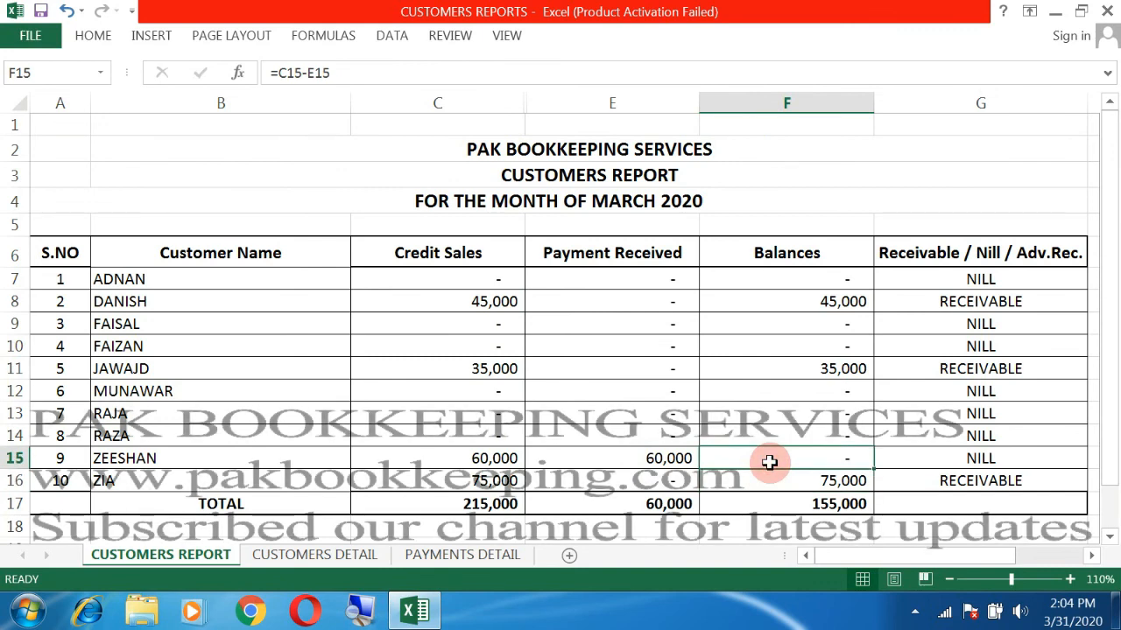